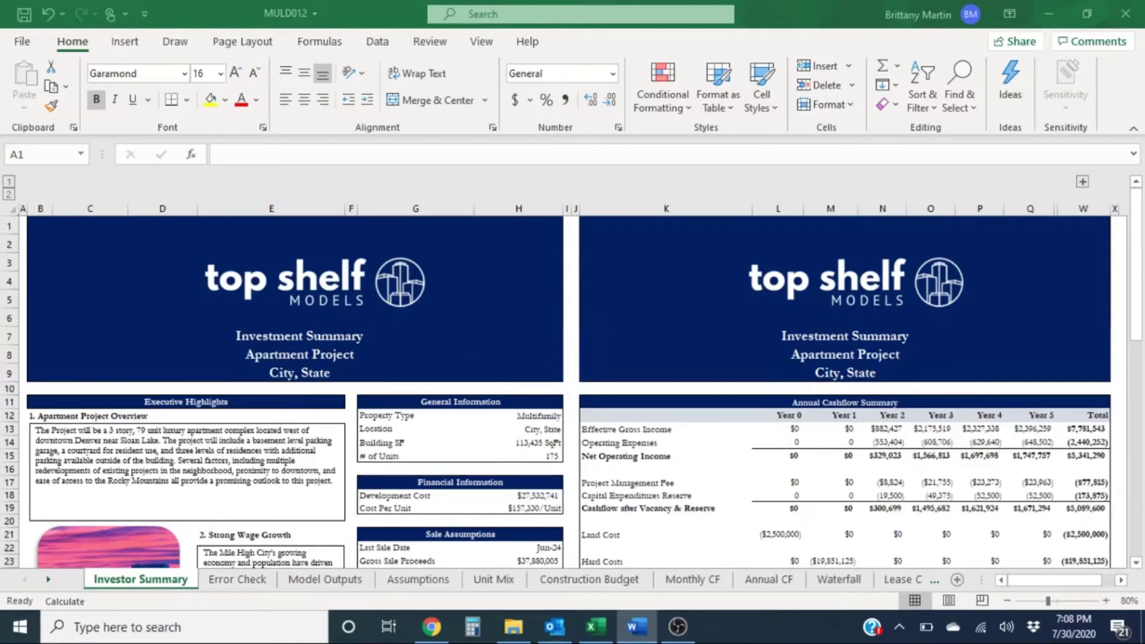
- Bring the MULD012 development model workbook to the front on its Investor Summary sheet
{"action": "left_click", "coordinate": [694, 218]}
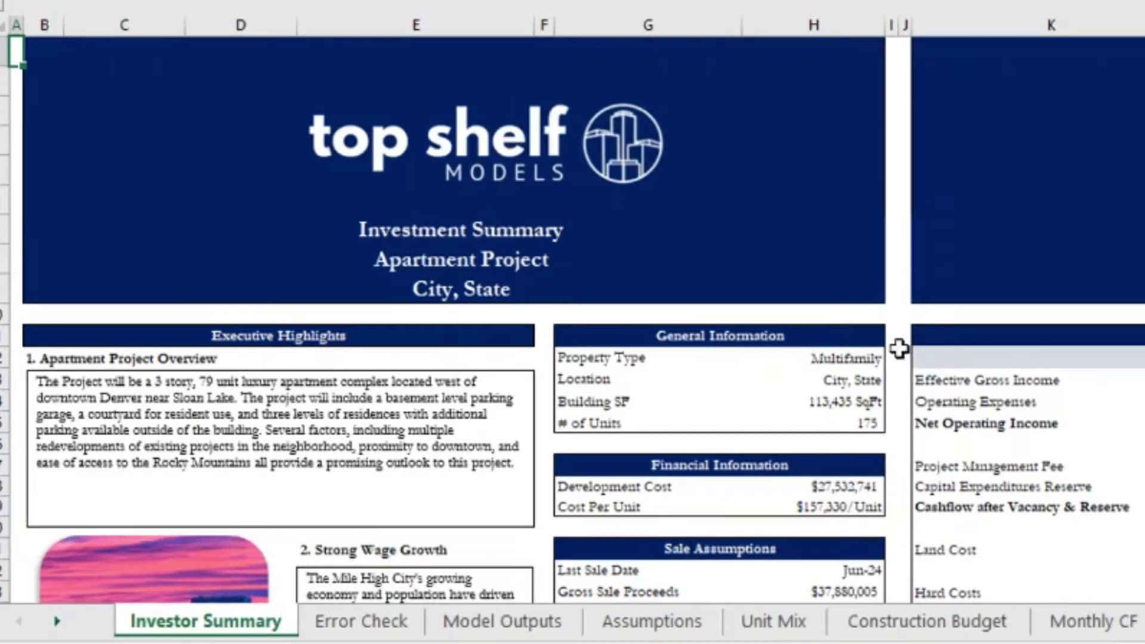
- Point out the Executive Highlights cells and the Apartment Project Overview heading
{"action": "scroll", "coordinate": [765, 315], "scroll_direction": "down", "scroll_amount": 1}
{"action": "scroll", "coordinate": [765, 314], "scroll_direction": "up", "scroll_amount": 1}
{"action": "left_click", "coordinate": [705, 286]}
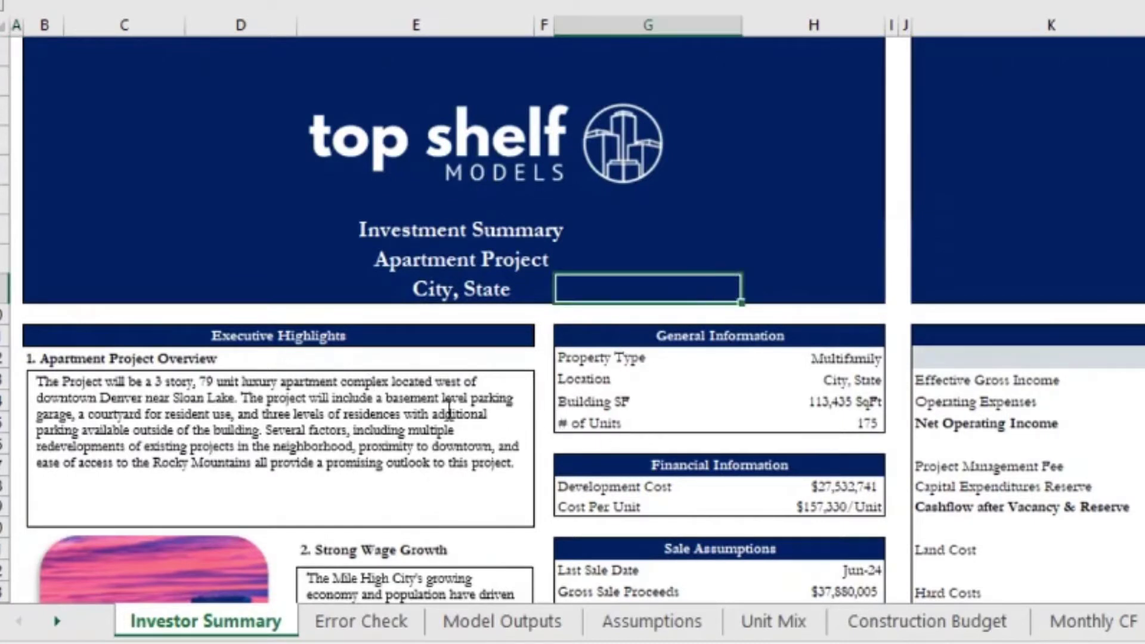
{"action": "left_click", "coordinate": [334, 336]}
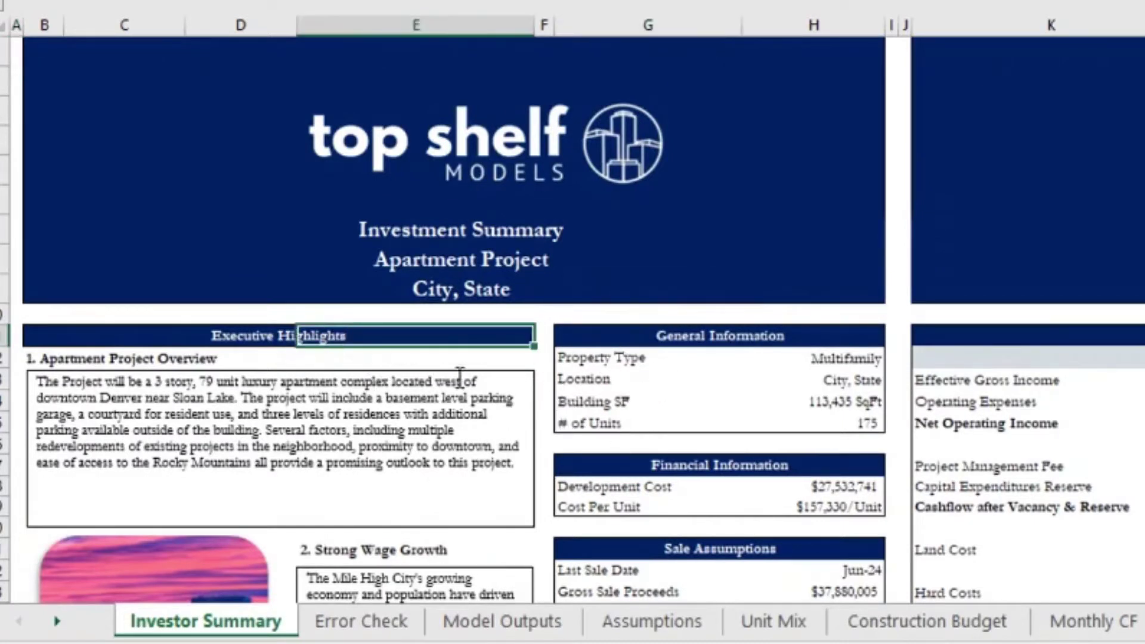
{"action": "left_click", "coordinate": [133, 335]}
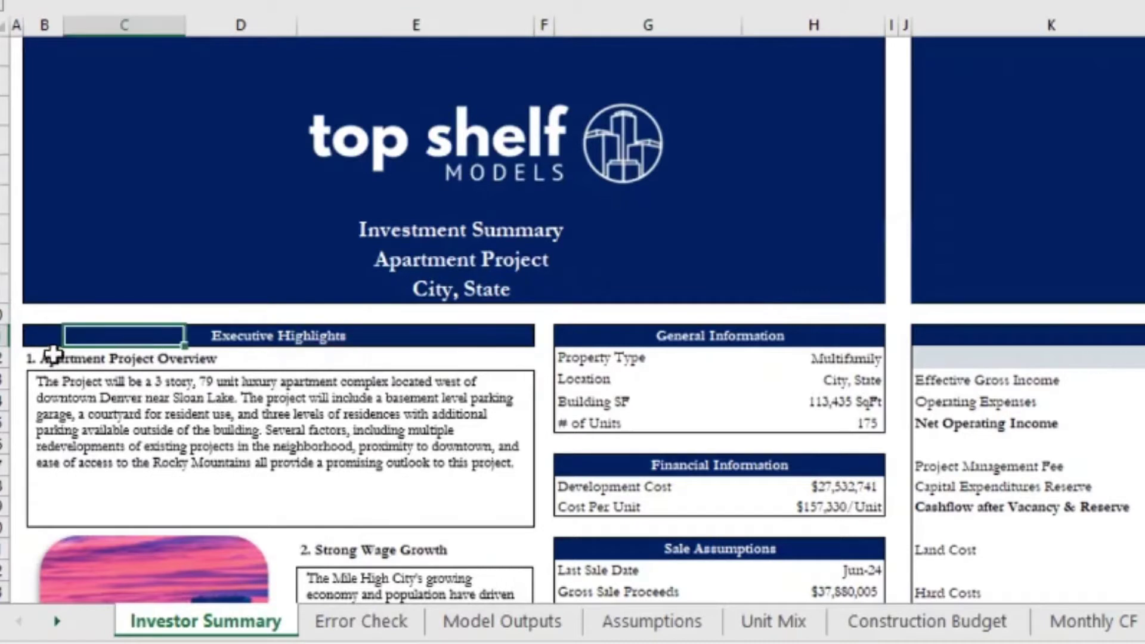
{"action": "left_click", "coordinate": [43, 338]}
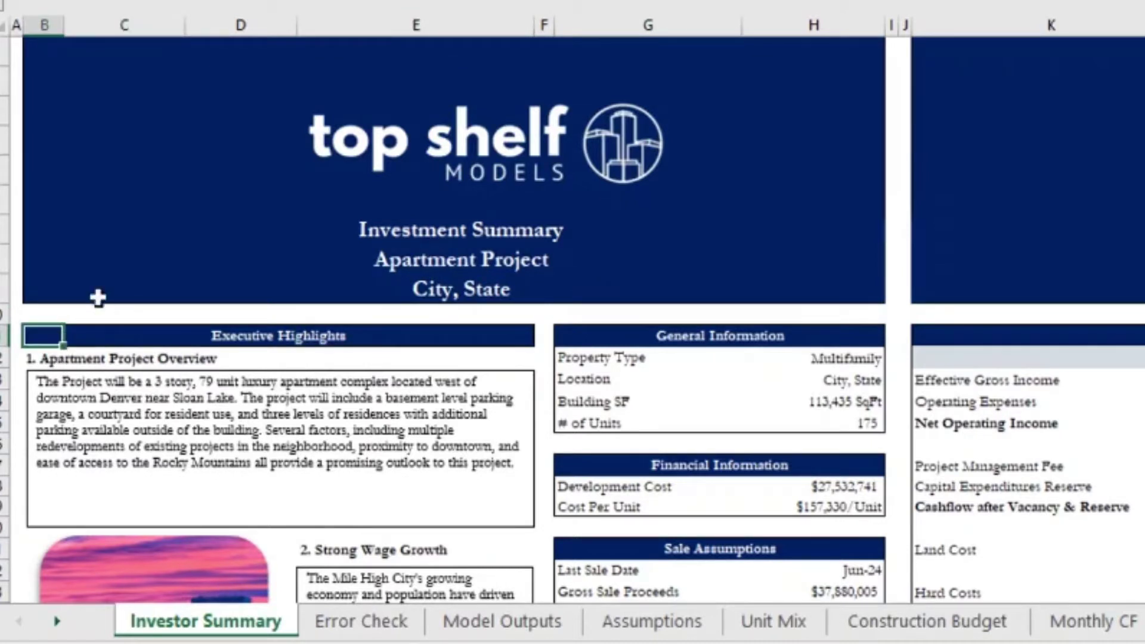
{"action": "left_click", "coordinate": [94, 268]}
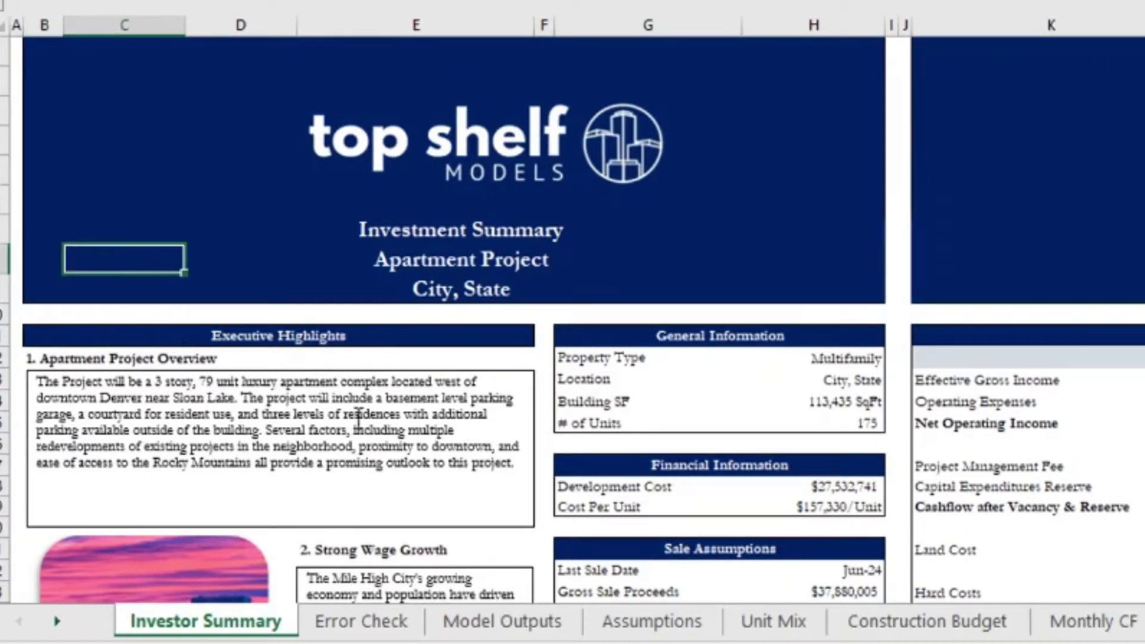
{"action": "left_click", "coordinate": [203, 357]}
- Select the Returns Summary figures in G:H, from Unlevered IRR to Investor Profit Multiple
{"action": "scroll", "coordinate": [200, 352], "scroll_direction": "down", "scroll_amount": 10}
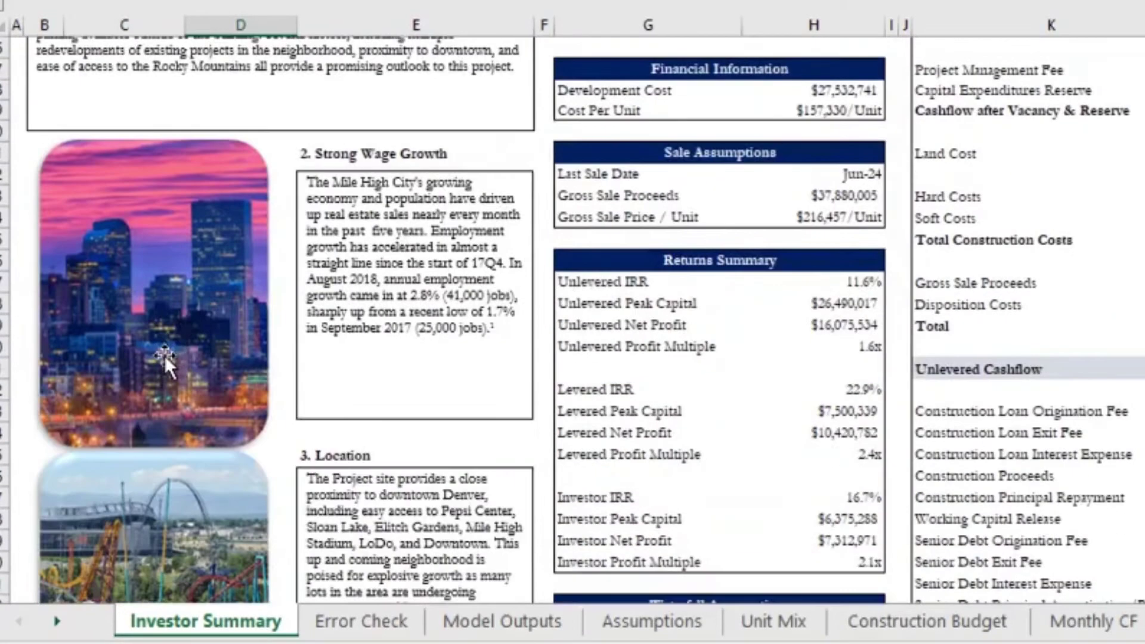
{"action": "scroll", "coordinate": [198, 339], "scroll_direction": "up", "scroll_amount": 12}
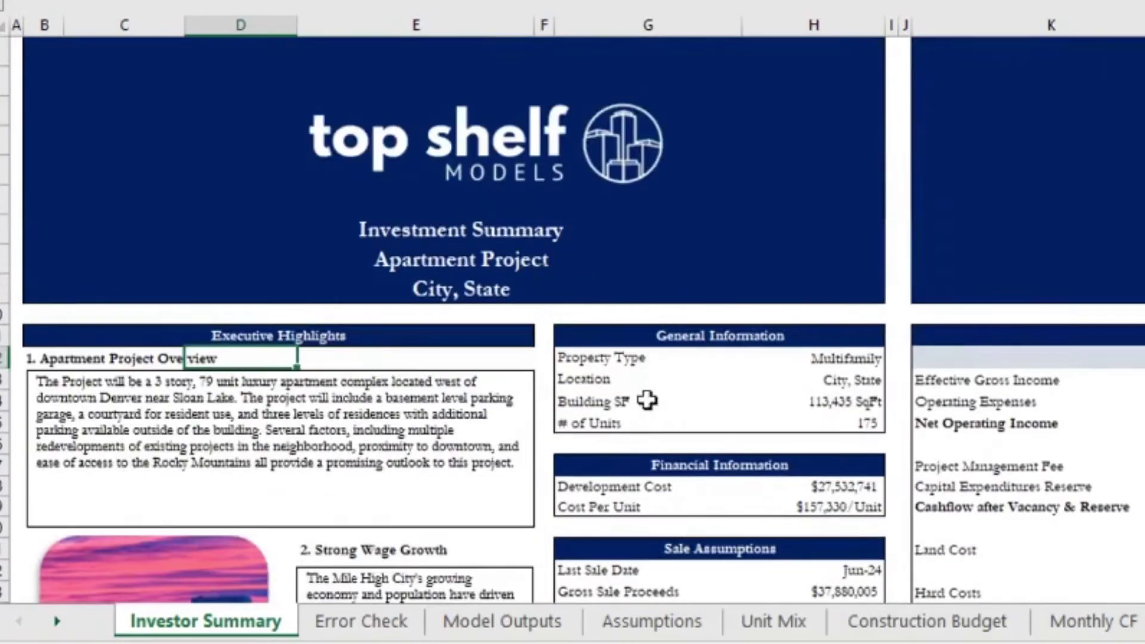
{"action": "scroll", "coordinate": [639, 389], "scroll_direction": "down", "scroll_amount": 4}
{"action": "scroll", "coordinate": [620, 382], "scroll_direction": "down", "scroll_amount": 3}
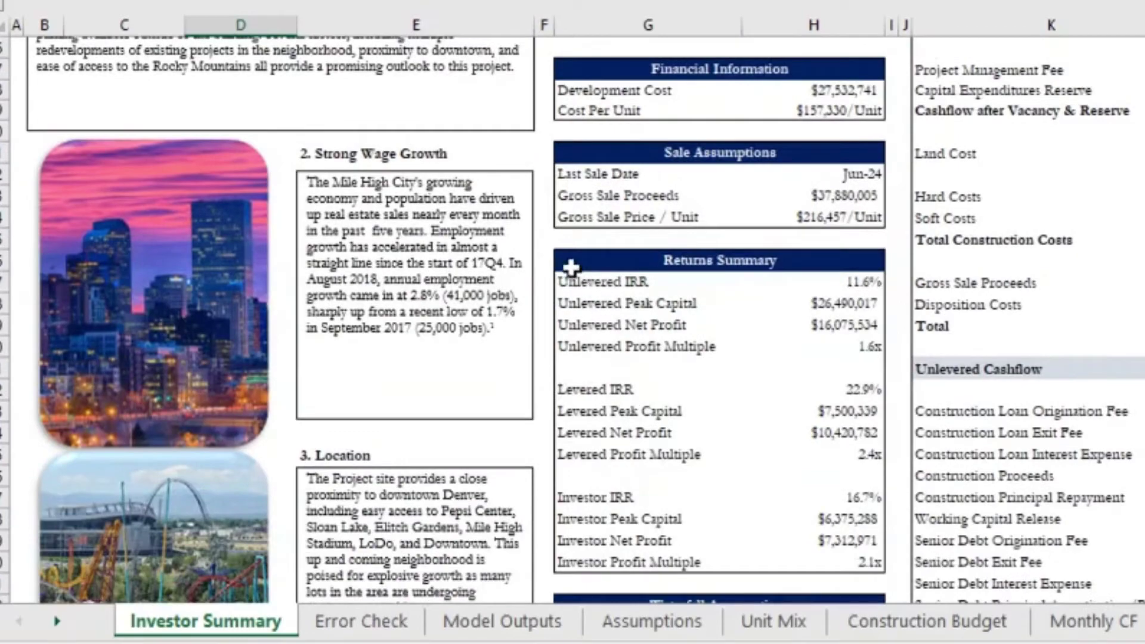
{"action": "left_click_drag", "start_coordinate": [573, 268], "coordinate": [826, 564]}
- Scroll on to the Waterfall Assumptions and Annual Cashflow Summary area
{"action": "scroll", "coordinate": [793, 514], "scroll_direction": "down", "scroll_amount": 4}
{"action": "scroll", "coordinate": [737, 479], "scroll_direction": "down", "scroll_amount": 5}
{"action": "scroll", "coordinate": [644, 422], "scroll_direction": "up", "scroll_amount": 12}
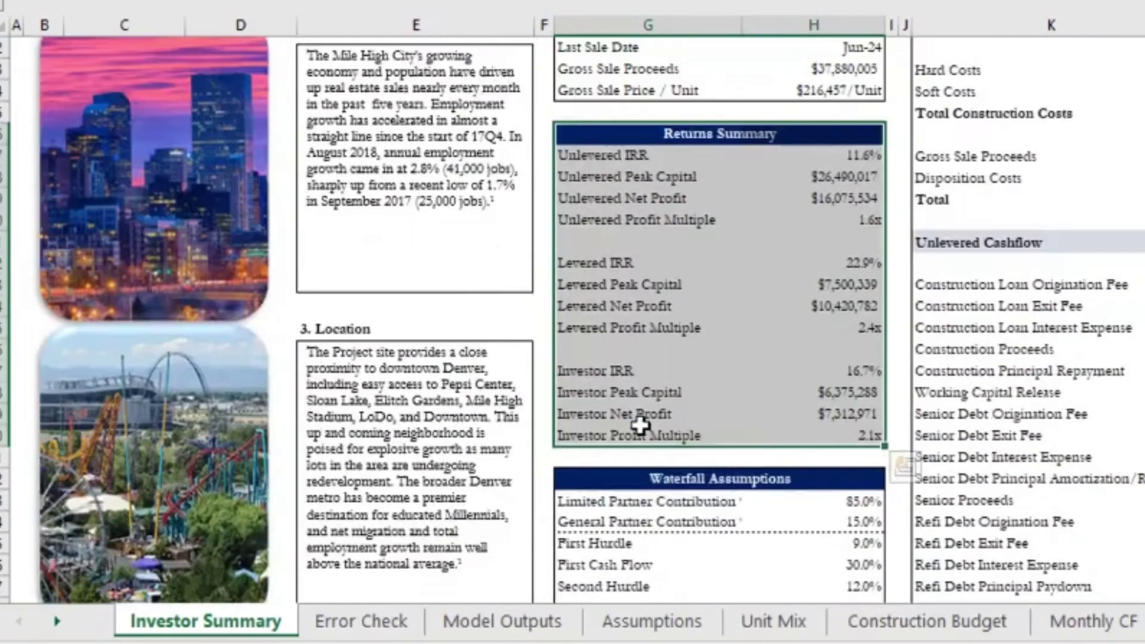
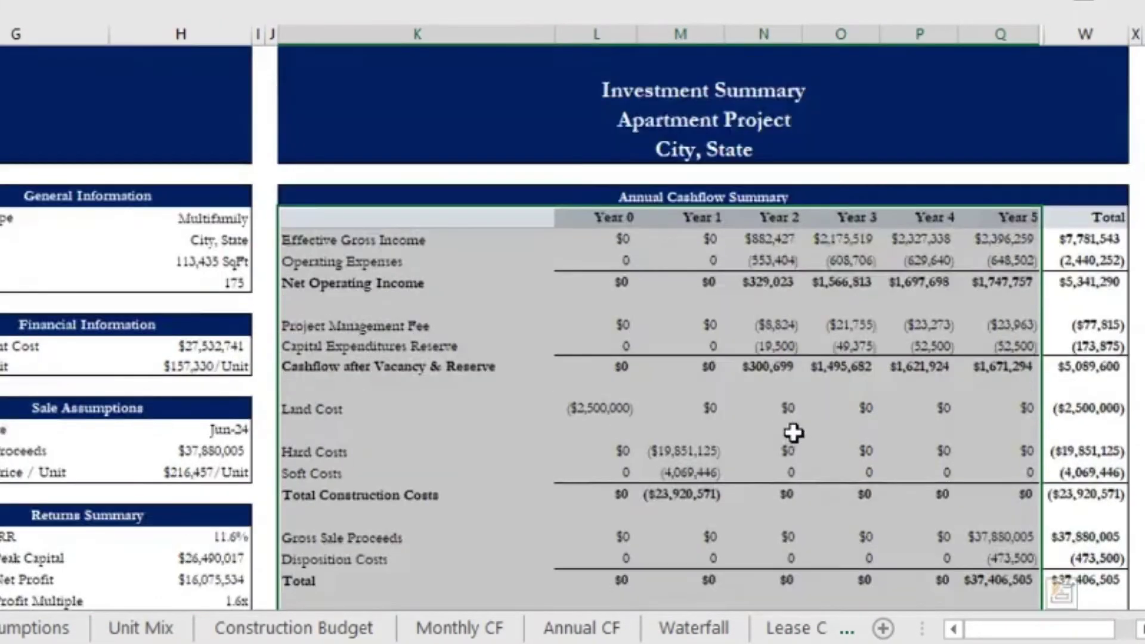
- Highlight the Unlevered Cashflow and Levered Cashflow rows across all years in the summary table
{"action": "scroll", "coordinate": [698, 406], "scroll_direction": "down", "scroll_amount": 3}
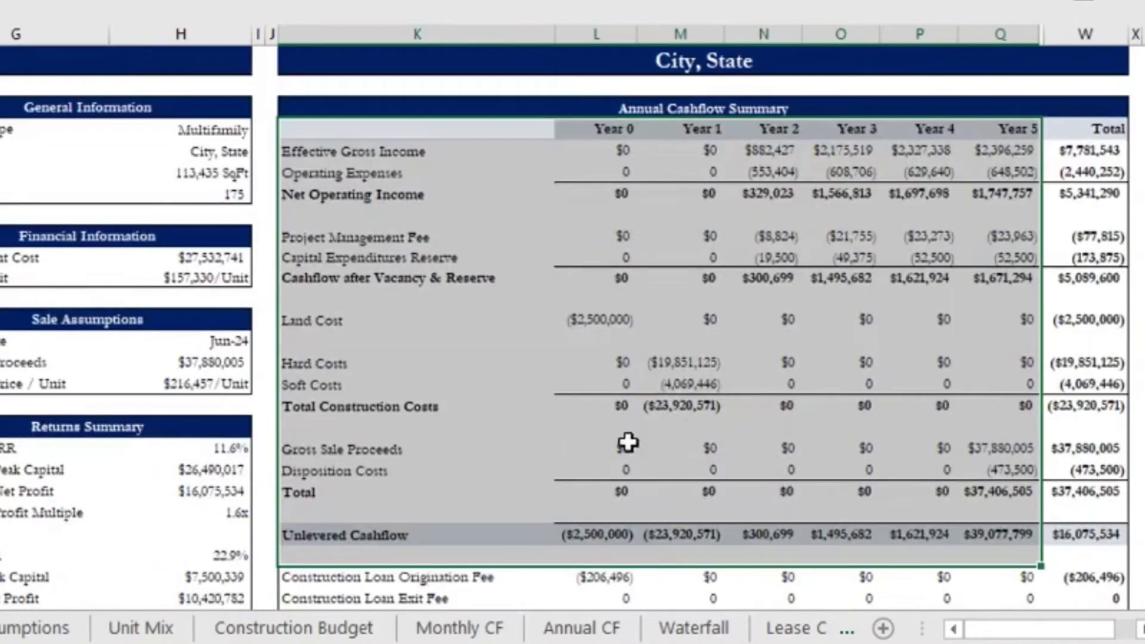
{"action": "scroll", "coordinate": [489, 536], "scroll_direction": "down", "scroll_amount": 1}
{"action": "scroll", "coordinate": [392, 419], "scroll_direction": "up", "scroll_amount": 1}
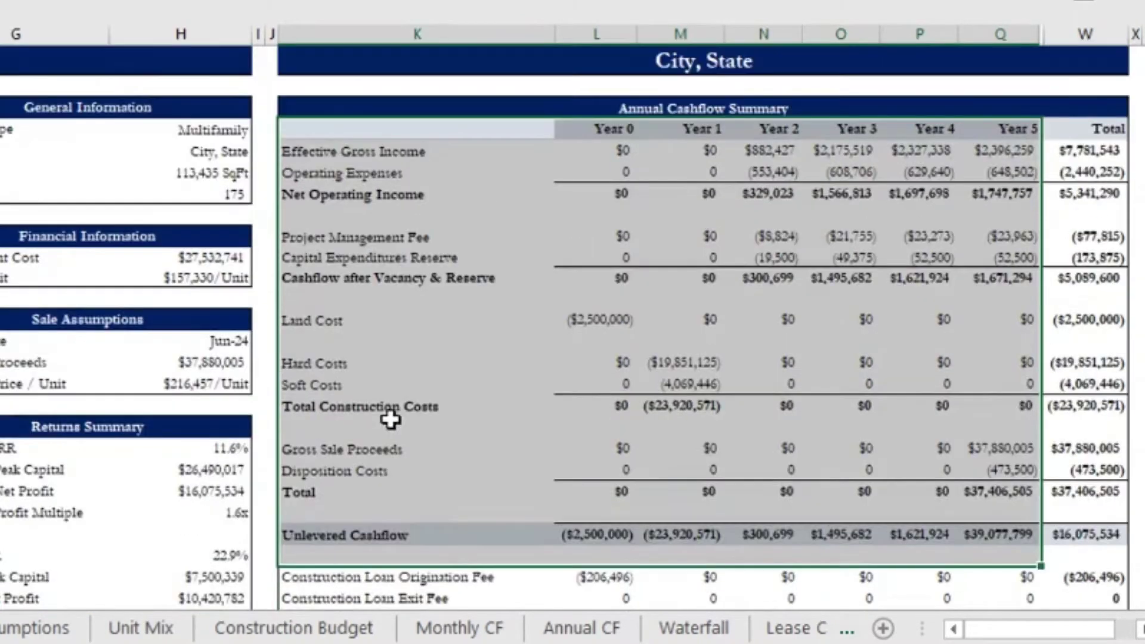
{"action": "left_click", "coordinate": [433, 426]}
{"action": "left_click_drag", "start_coordinate": [352, 533], "coordinate": [1084, 549]}
{"action": "left_click", "coordinate": [1084, 549]}
{"action": "scroll", "coordinate": [404, 368], "scroll_direction": "down", "scroll_amount": 9}
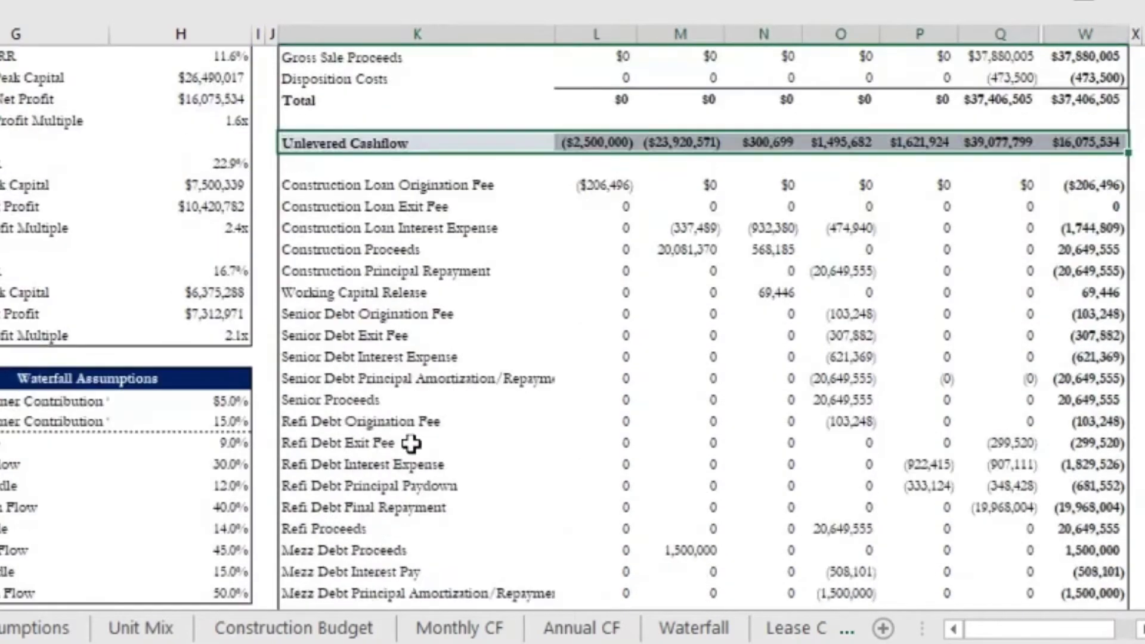
{"action": "left_click_drag", "start_coordinate": [347, 453], "coordinate": [1082, 440]}
{"action": "left_click", "coordinate": [732, 438]}
- Inspect the Year 0 Unlevered Cashflow formula against the Effective Gross Income to Total lines, leaving it unchanged
{"action": "scroll", "coordinate": [703, 429], "scroll_direction": "up", "scroll_amount": 8}
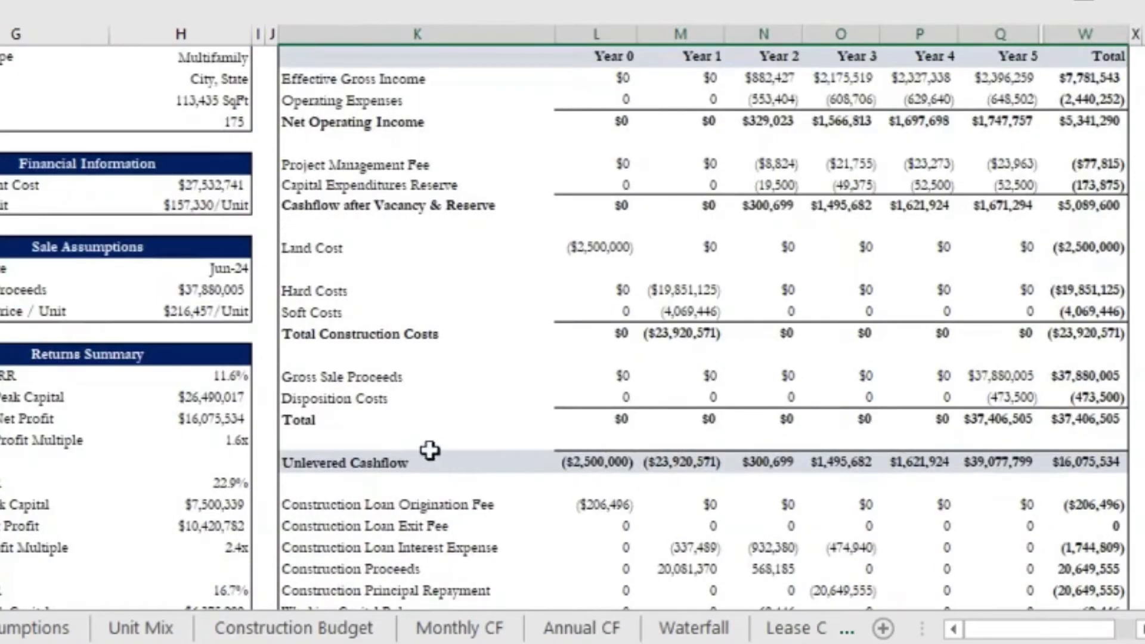
{"action": "left_click_drag", "start_coordinate": [430, 452], "coordinate": [1125, 470]}
{"action": "left_click_drag", "start_coordinate": [490, 85], "coordinate": [1084, 416]}
{"action": "left_click", "coordinate": [623, 463]}
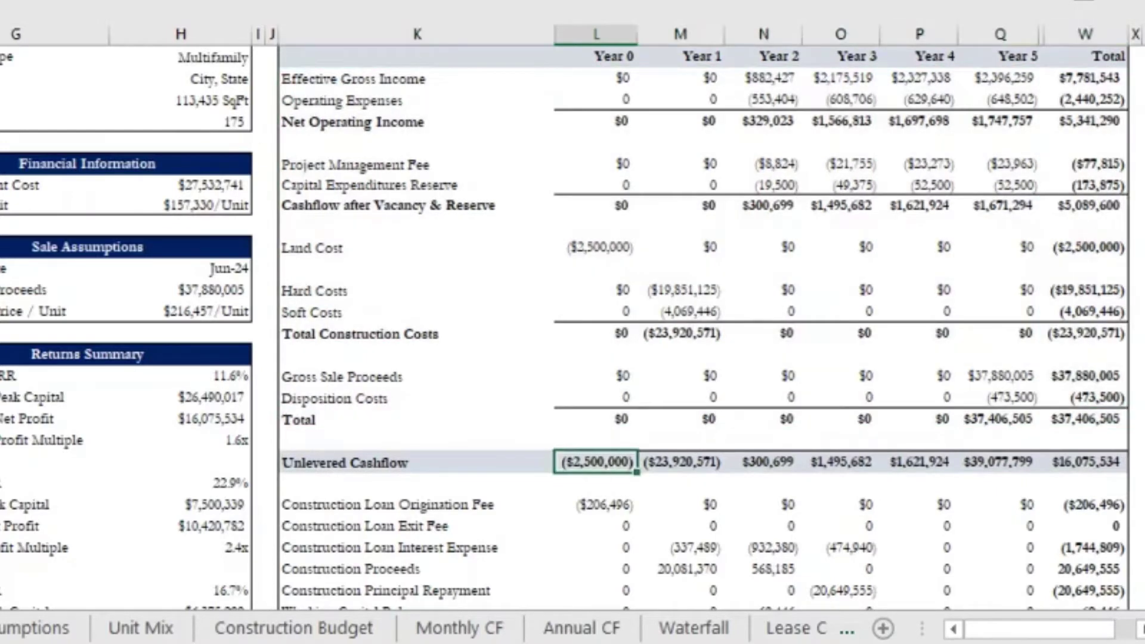
{"action": "key", "text": "F2"}
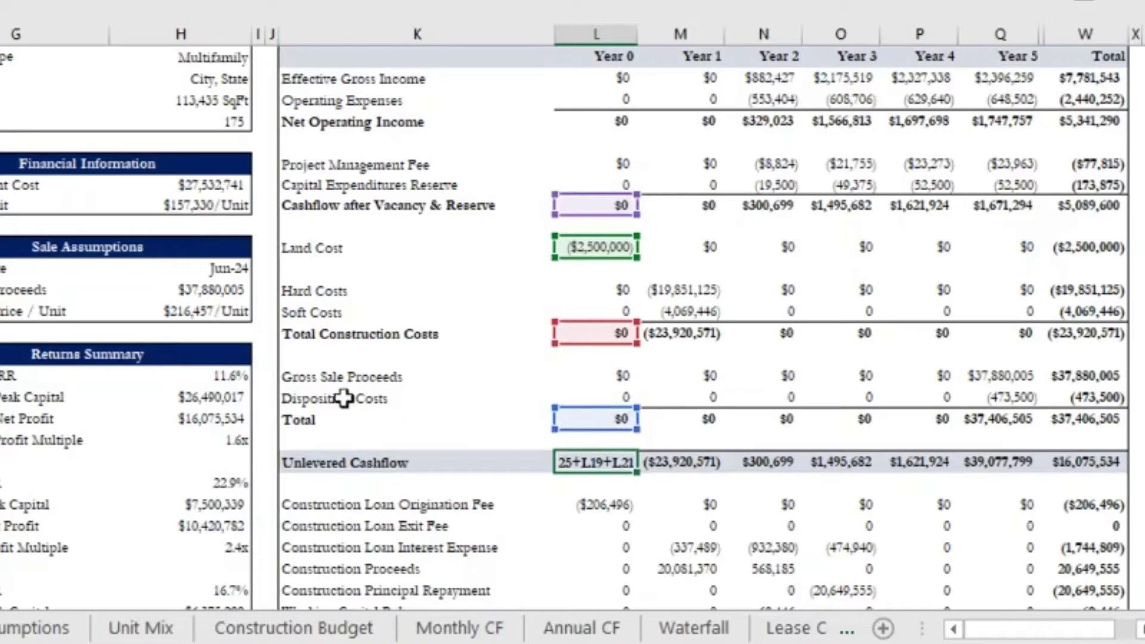
{"action": "key", "text": "ctrl+Return"}
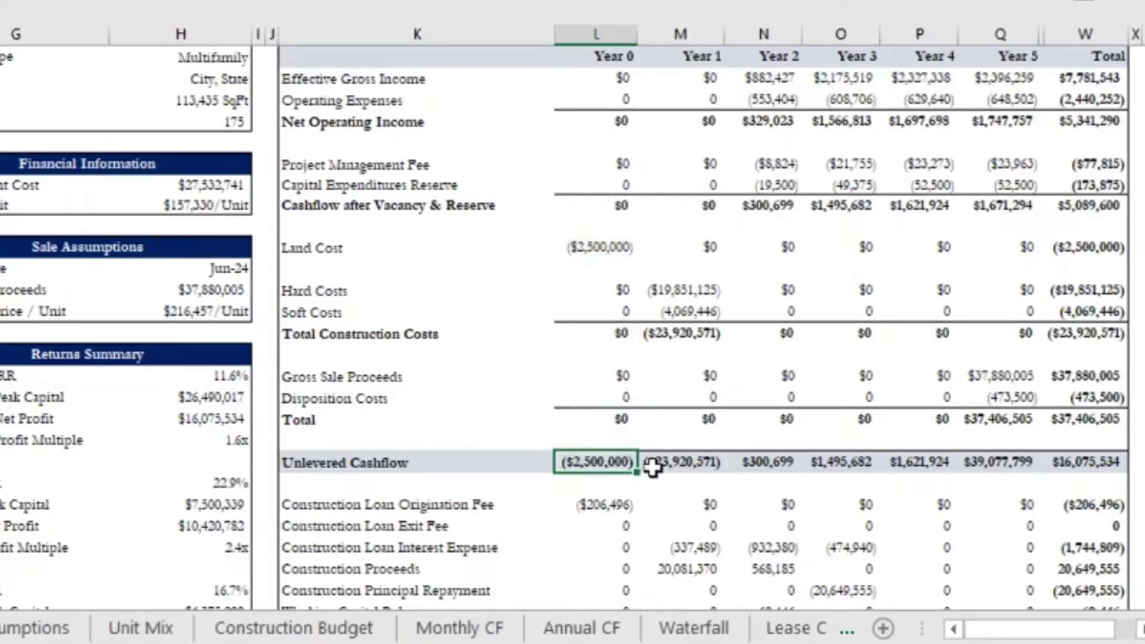
- Select the Unlevered Cashflow values from Year 0 to Total, then return to cell A1
{"action": "scroll", "coordinate": [635, 481], "scroll_direction": "up", "scroll_amount": 1}
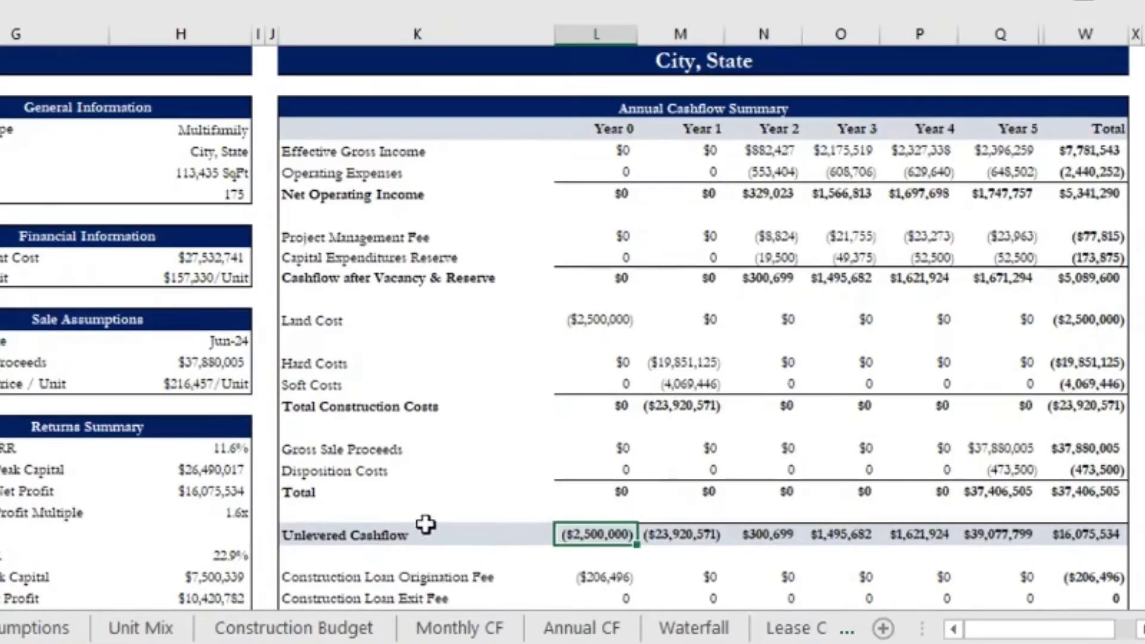
{"action": "left_click", "coordinate": [406, 526]}
{"action": "left_click_drag", "start_coordinate": [597, 534], "coordinate": [1084, 528]}
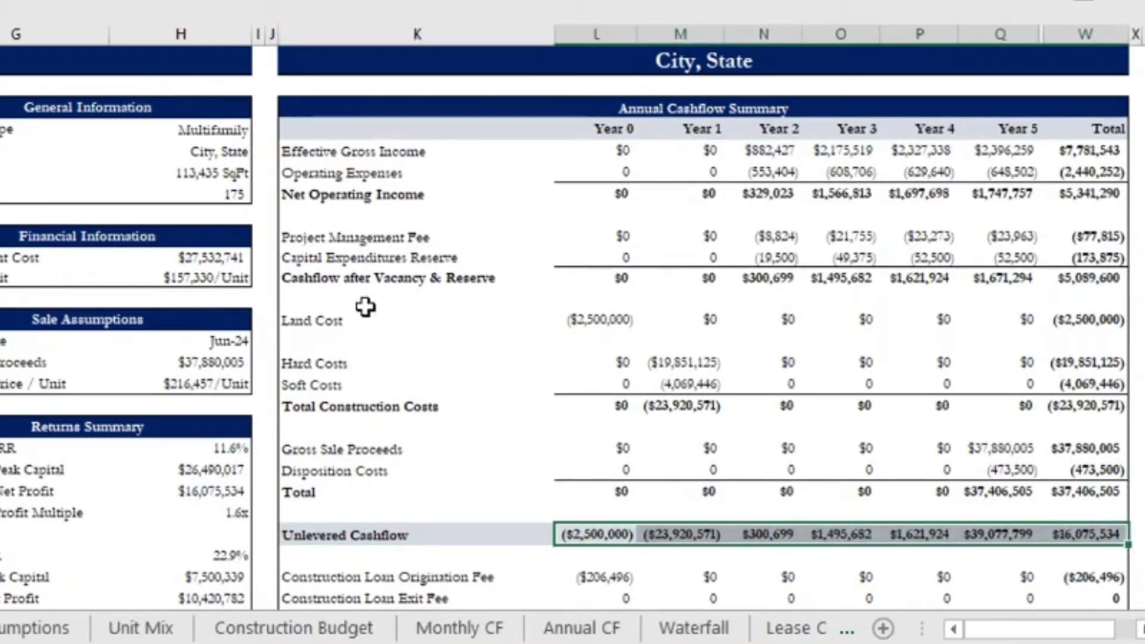
{"action": "scroll", "coordinate": [364, 311], "scroll_direction": "down", "scroll_amount": 1}
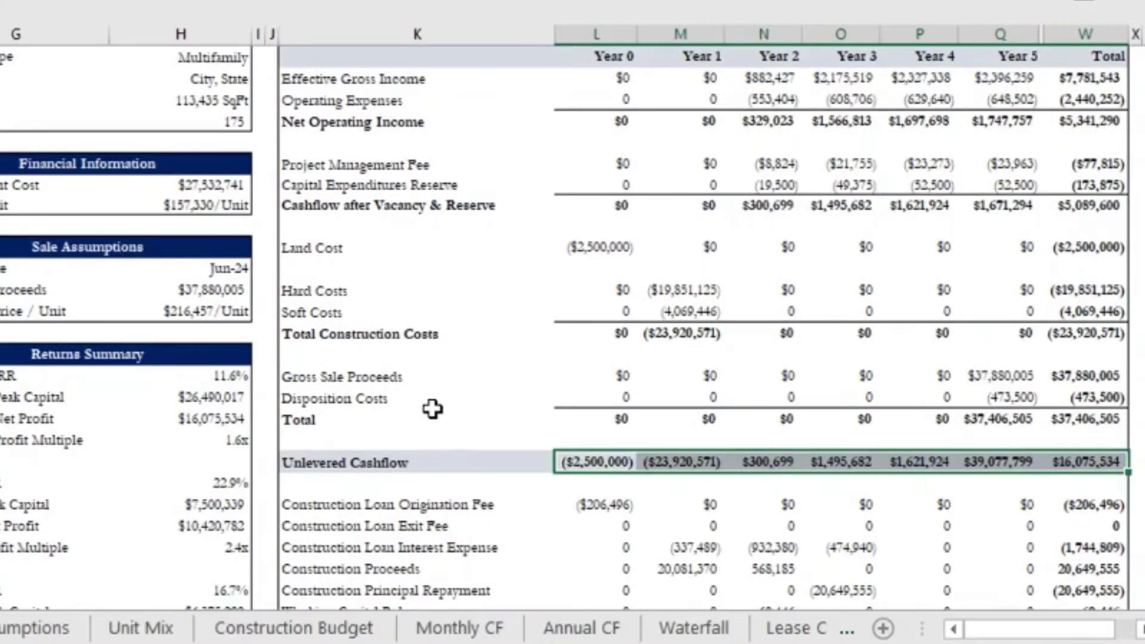
{"action": "scroll", "coordinate": [429, 393], "scroll_direction": "up", "scroll_amount": 3}
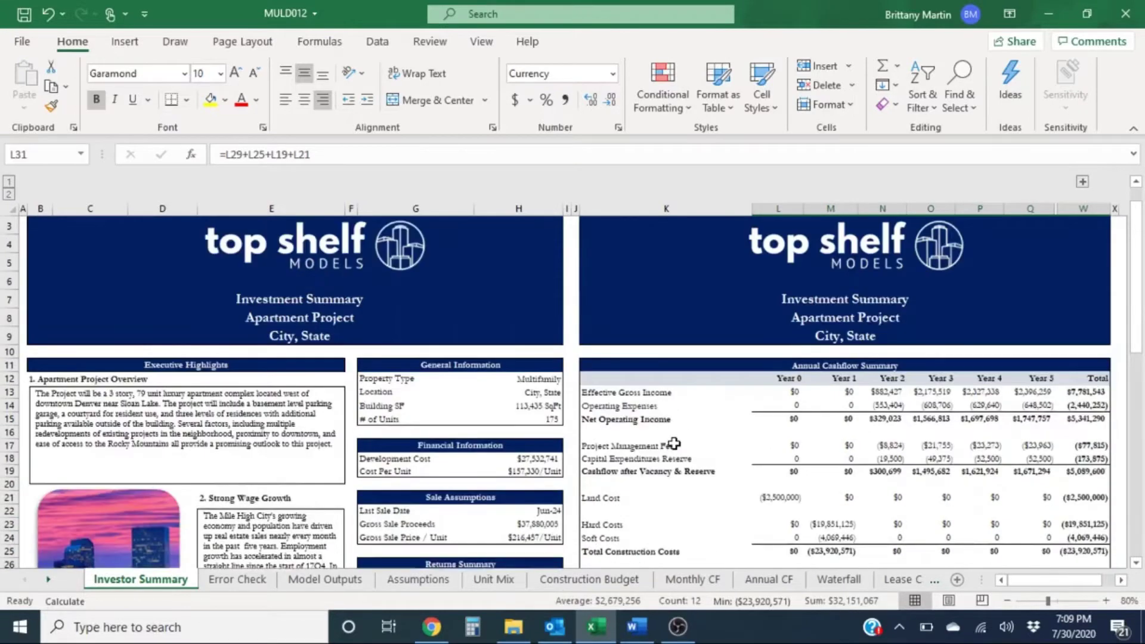
{"action": "scroll", "coordinate": [674, 444], "scroll_direction": "up", "scroll_amount": 1}
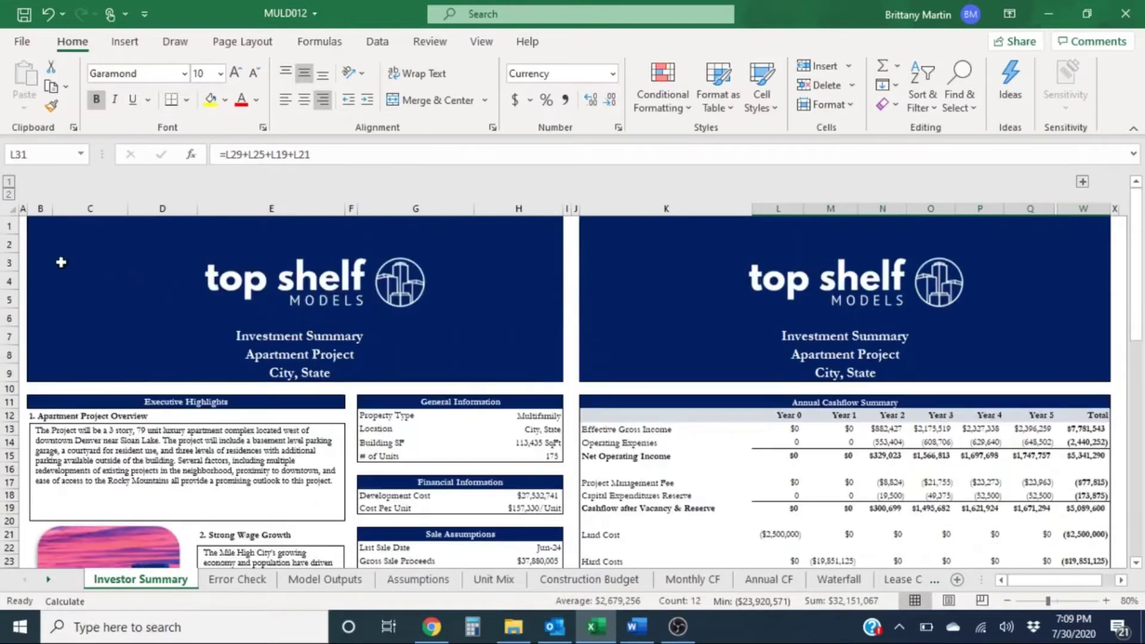
{"action": "left_click", "coordinate": [24, 221]}
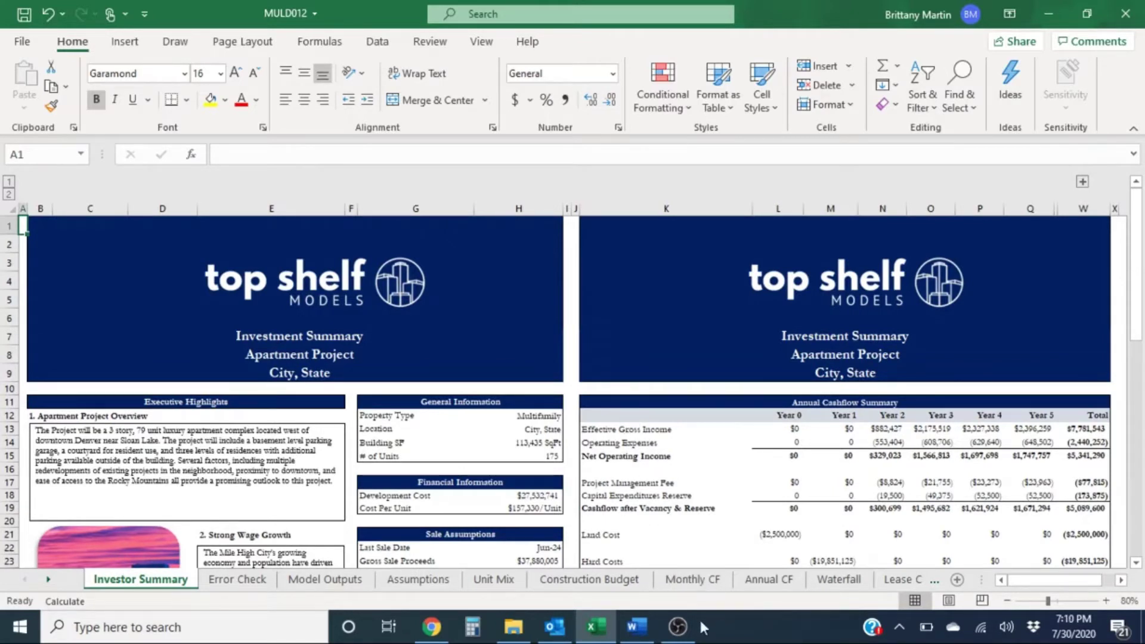
- Switch to the Monthly CF sheet and jump to its Effective Gross Income section
{"action": "left_click", "coordinate": [692, 580]}
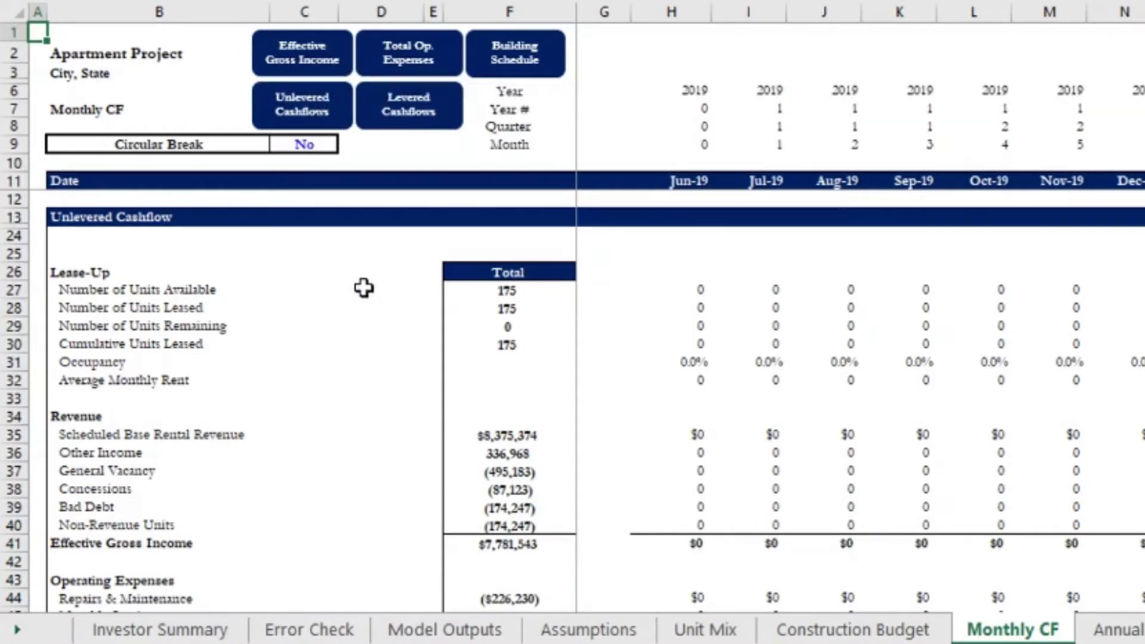
{"action": "left_click", "coordinate": [327, 75]}
{"action": "scroll", "coordinate": [312, 330], "scroll_direction": "down", "scroll_amount": 1}
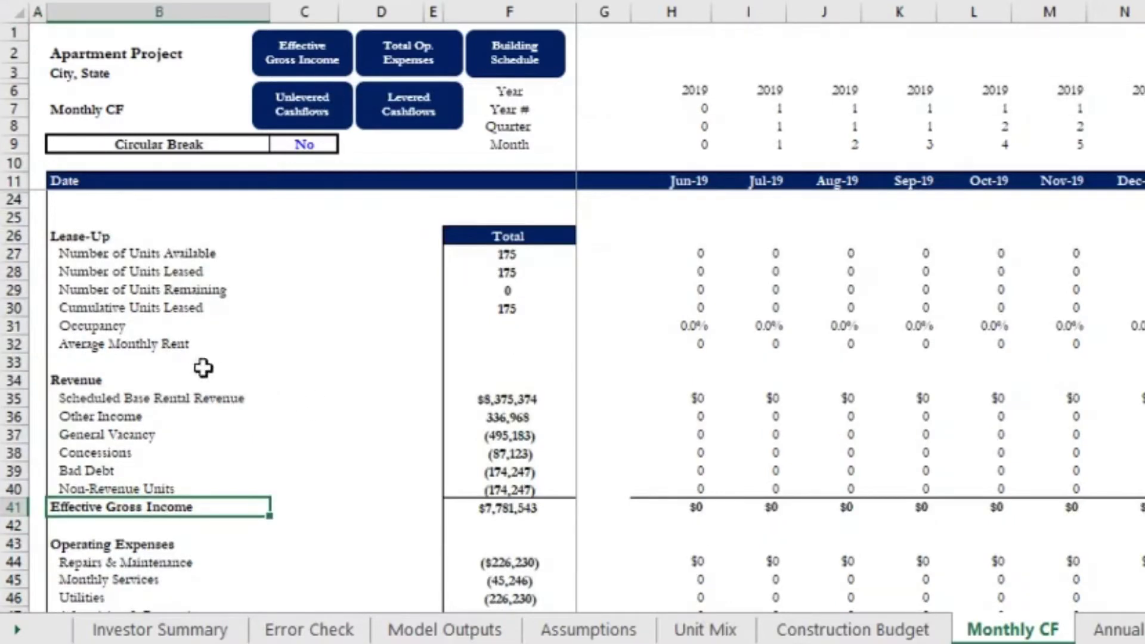
{"action": "left_click_drag", "start_coordinate": [164, 379], "coordinate": [212, 506]}
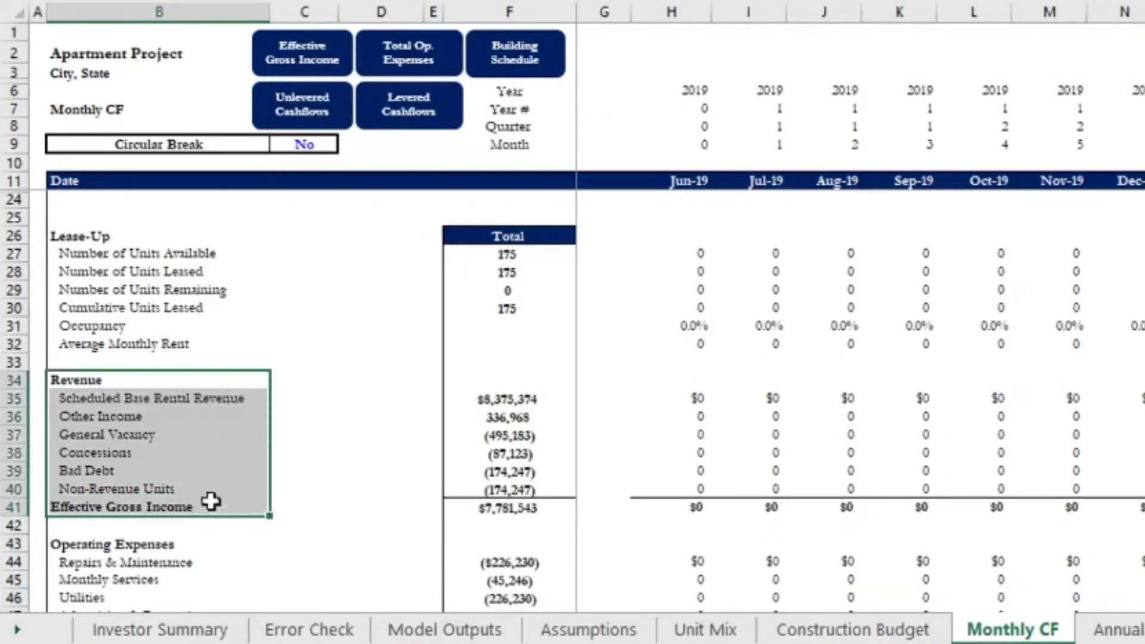
- Jump to Total Operating Expenses and select the first month's Net Operating Income
{"action": "left_click", "coordinate": [422, 53]}
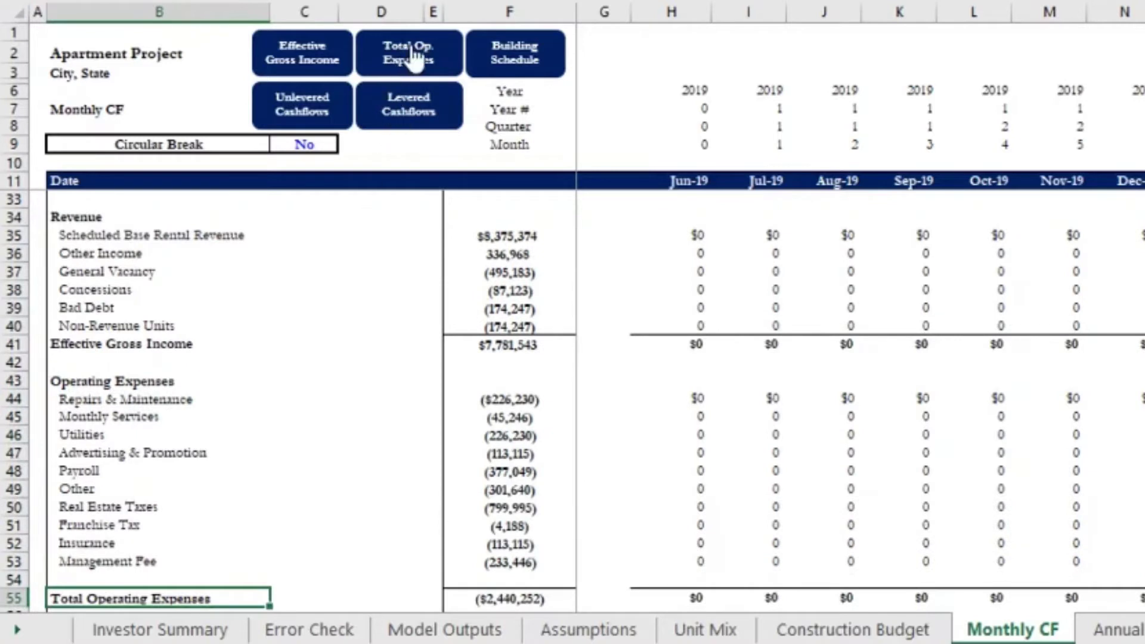
{"action": "scroll", "coordinate": [253, 432], "scroll_direction": "down", "scroll_amount": 2}
{"action": "left_click_drag", "start_coordinate": [116, 288], "coordinate": [149, 474]}
{"action": "left_click", "coordinate": [155, 526]}
{"action": "left_click", "coordinate": [656, 528]}
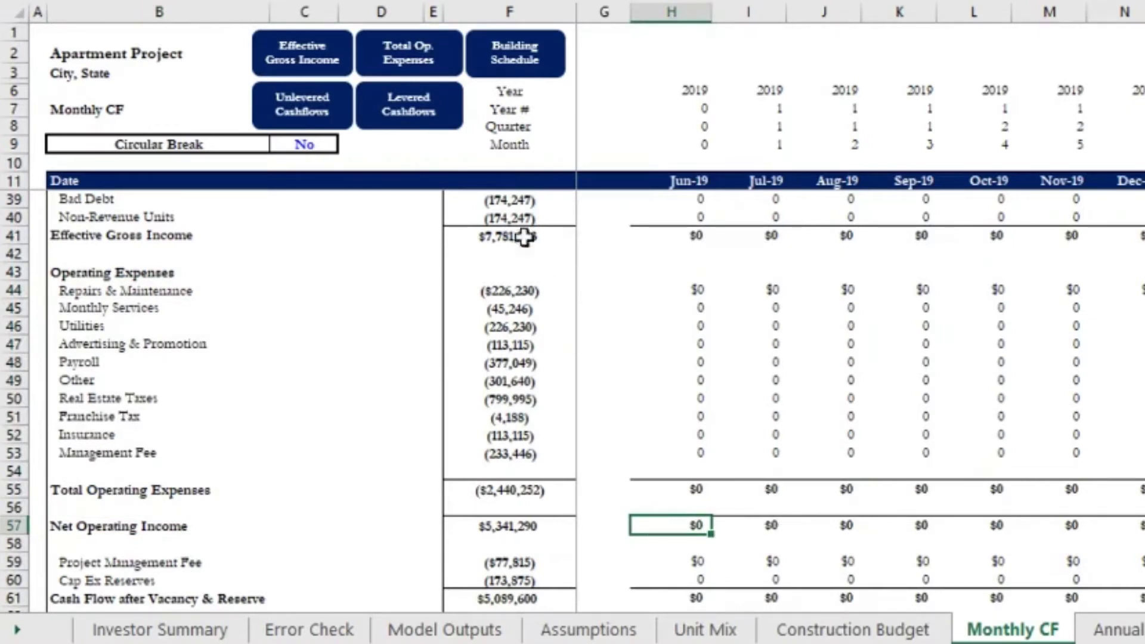
- Go to the Building Schedule, select the ($2,500,000) Jun-19 land purchase, and view the ($19,851,125) hard costs
{"action": "left_click", "coordinate": [525, 70]}
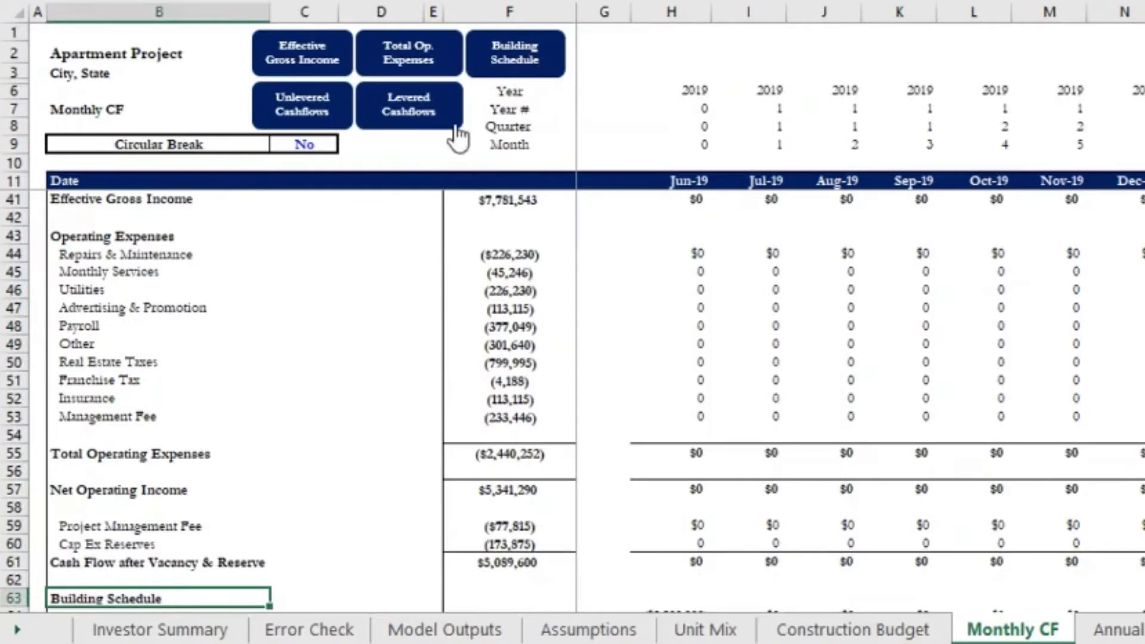
{"action": "scroll", "coordinate": [274, 441], "scroll_direction": "down", "scroll_amount": 6}
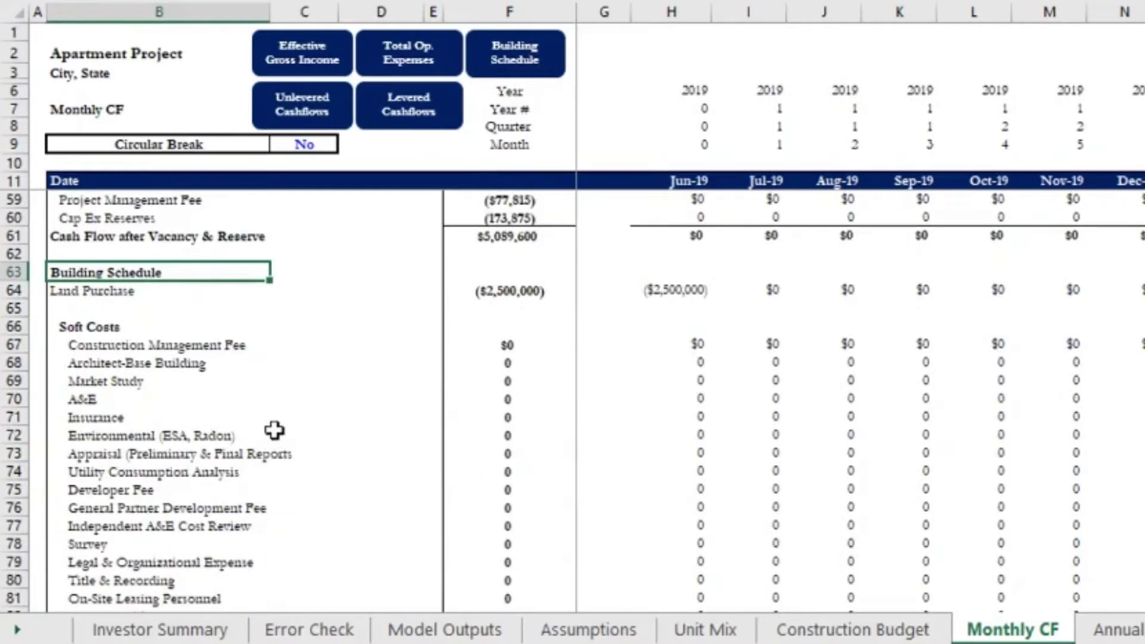
{"action": "left_click", "coordinate": [661, 290]}
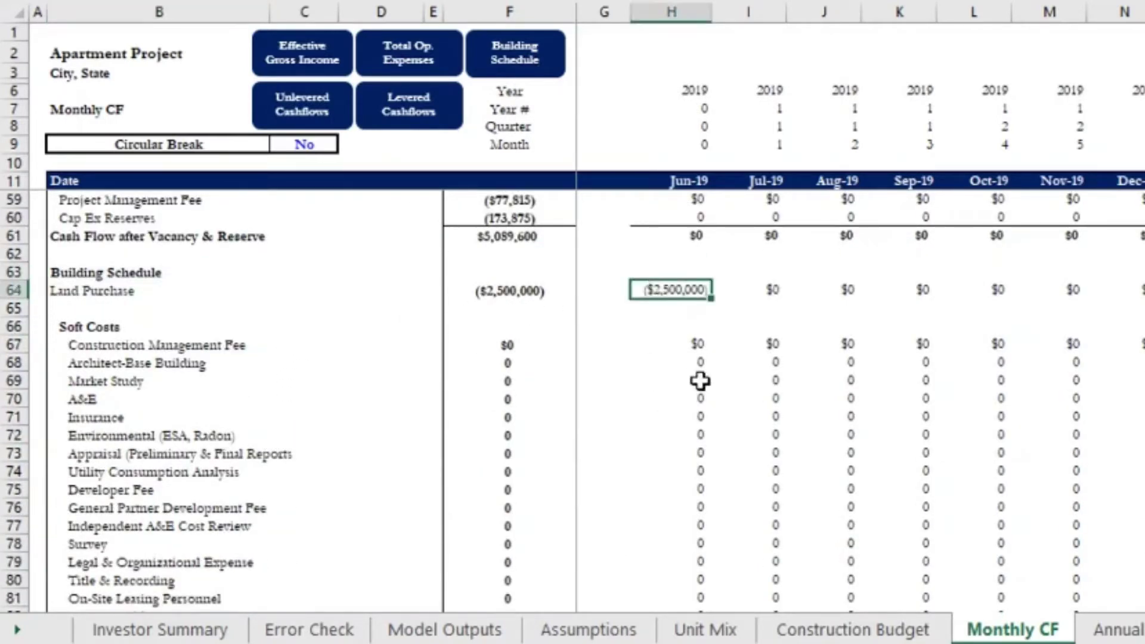
{"action": "scroll", "coordinate": [697, 382], "scroll_direction": "down", "scroll_amount": 10}
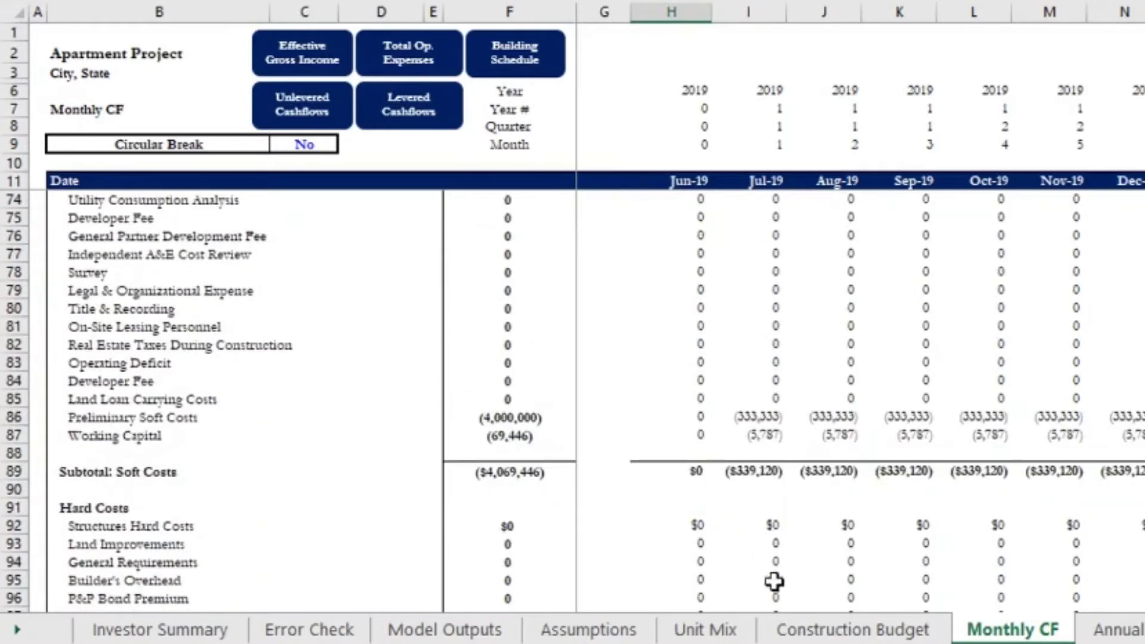
{"action": "scroll", "coordinate": [685, 396], "scroll_direction": "down", "scroll_amount": 1}
{"action": "scroll", "coordinate": [678, 427], "scroll_direction": "up", "scroll_amount": 3}
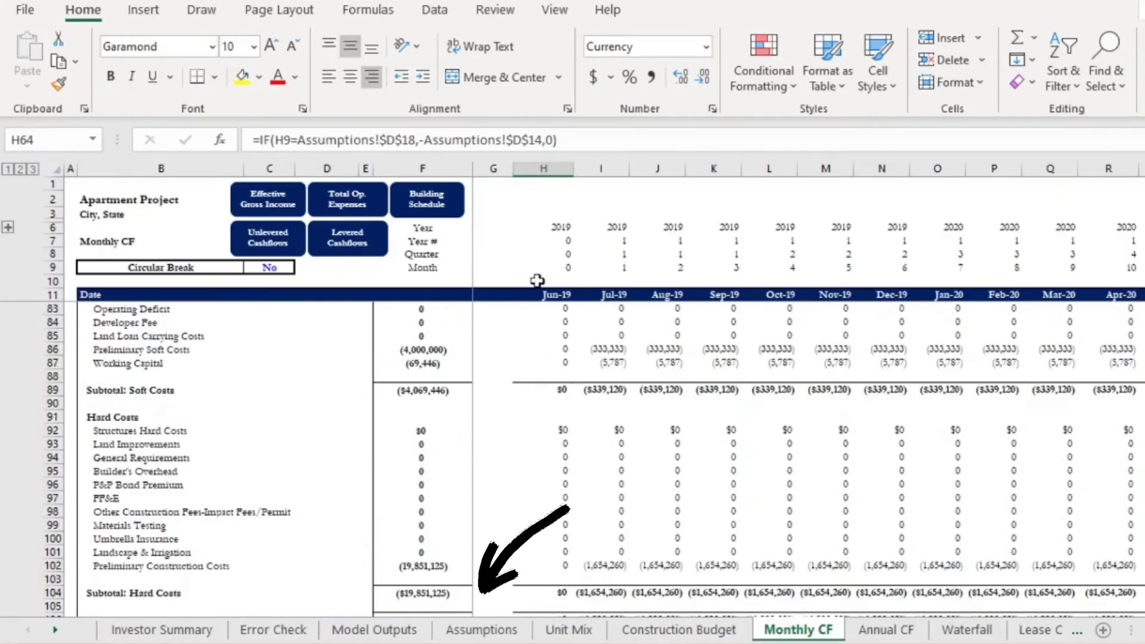
{"action": "left_click", "coordinate": [513, 636]}
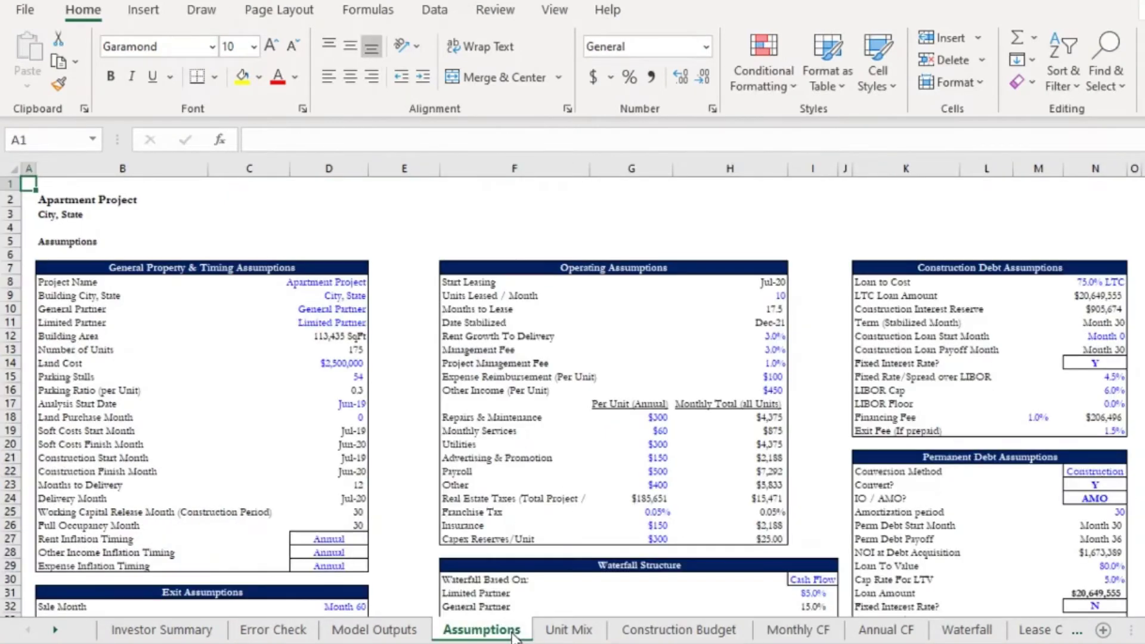
{"action": "scroll", "coordinate": [390, 443], "scroll_direction": "down", "scroll_amount": 7}
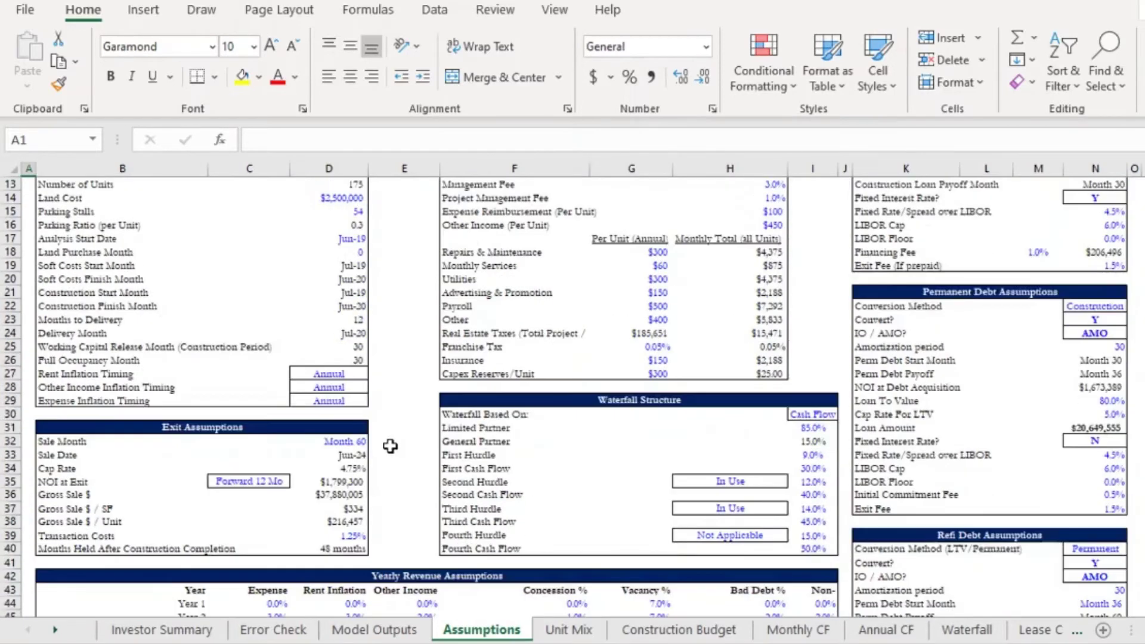
{"action": "scroll", "coordinate": [389, 452], "scroll_direction": "down", "scroll_amount": 8}
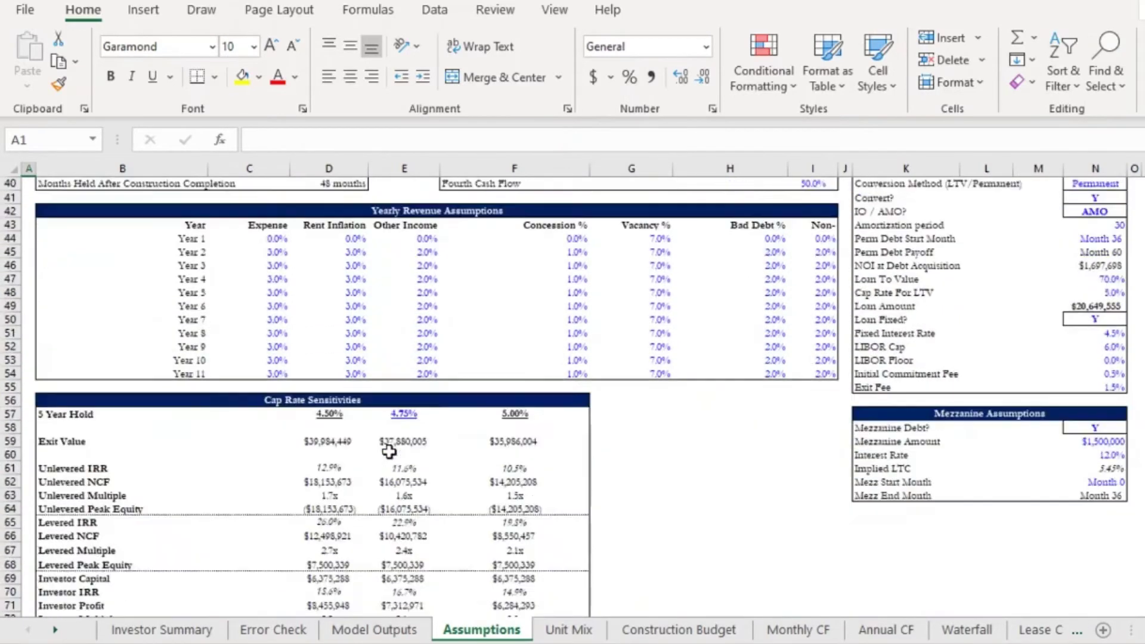
{"action": "left_click", "coordinate": [544, 633]}
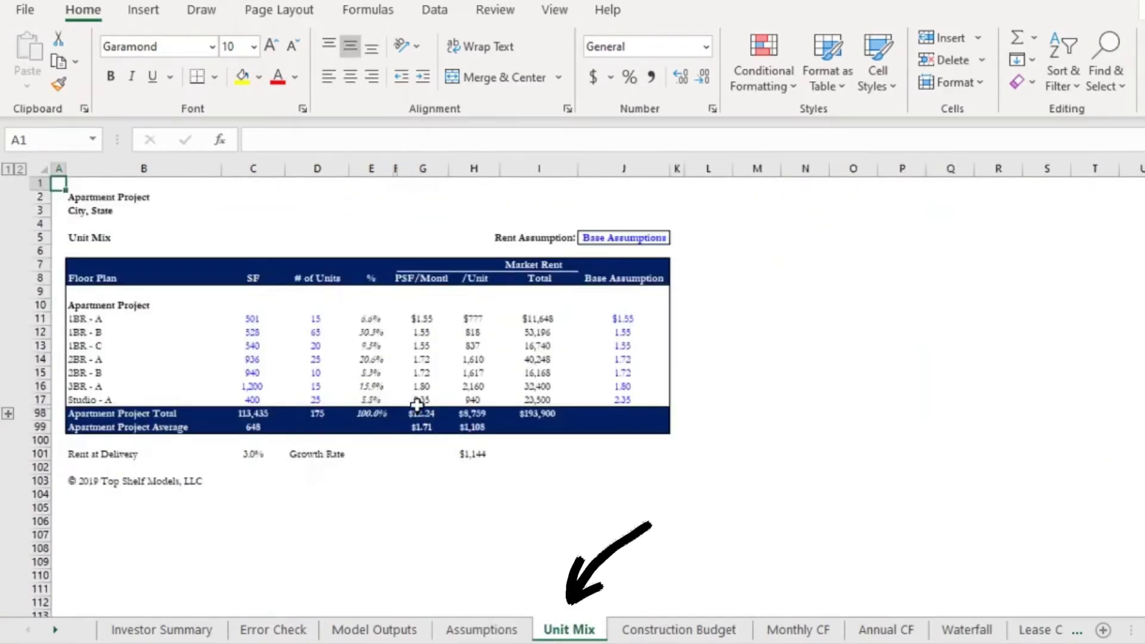
{"action": "left_click", "coordinate": [679, 630]}
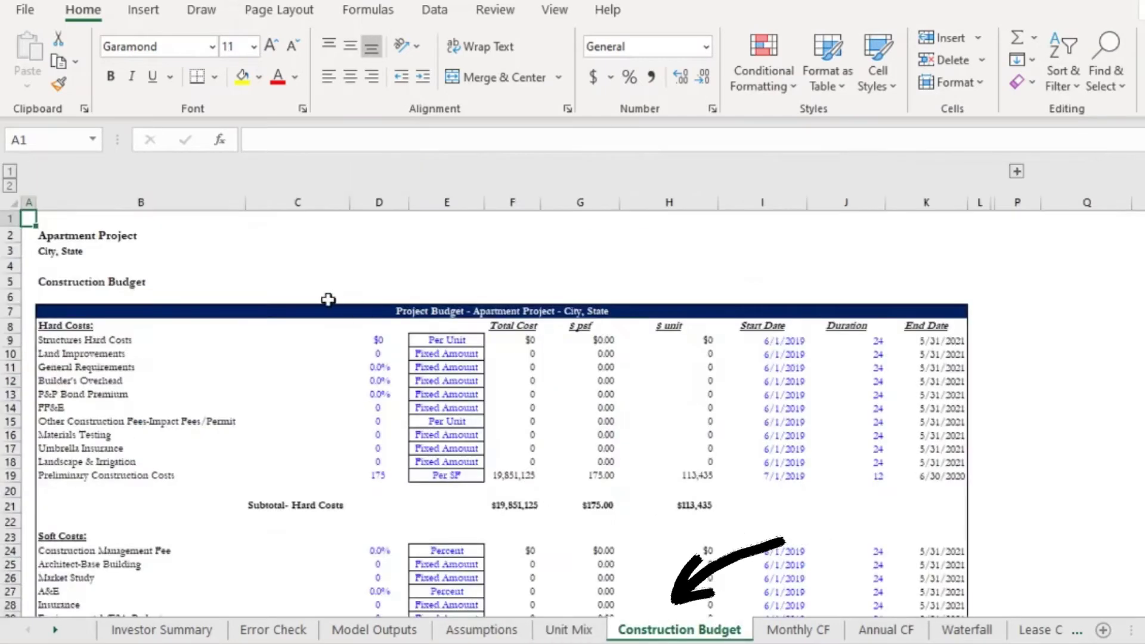
{"action": "scroll", "coordinate": [334, 322], "scroll_direction": "down", "scroll_amount": 6}
{"action": "scroll", "coordinate": [343, 346], "scroll_direction": "down", "scroll_amount": 5}
{"action": "scroll", "coordinate": [348, 358], "scroll_direction": "up", "scroll_amount": 11}
{"action": "left_click", "coordinate": [773, 633]}
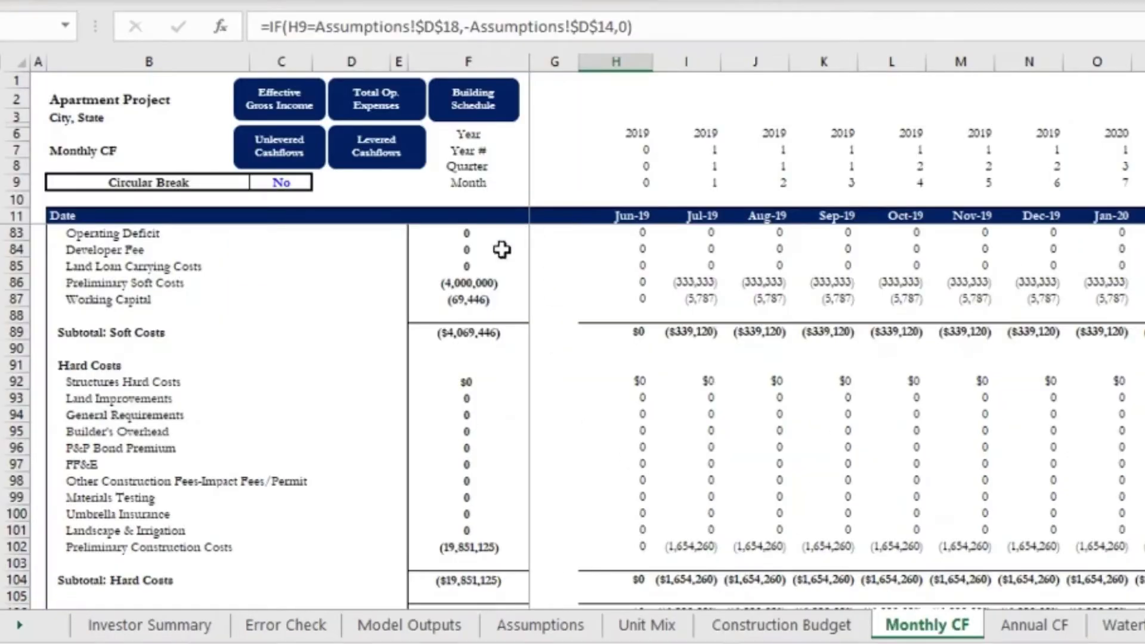
{"action": "scroll", "coordinate": [376, 284], "scroll_direction": "up", "scroll_amount": 4}
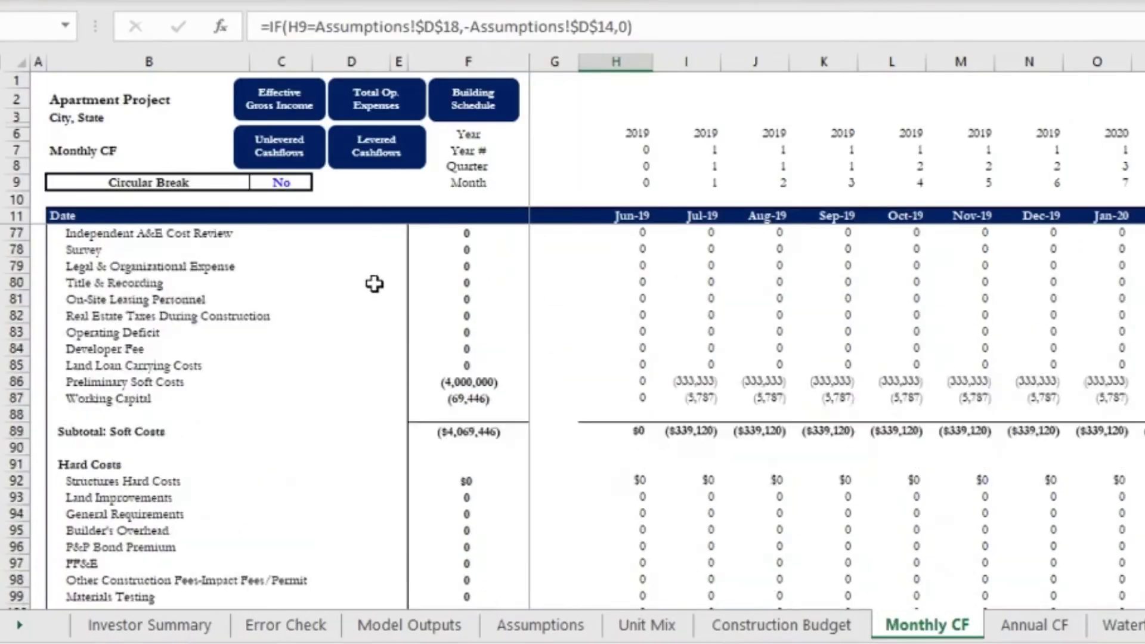
{"action": "scroll", "coordinate": [328, 314], "scroll_direction": "down", "scroll_amount": 7}
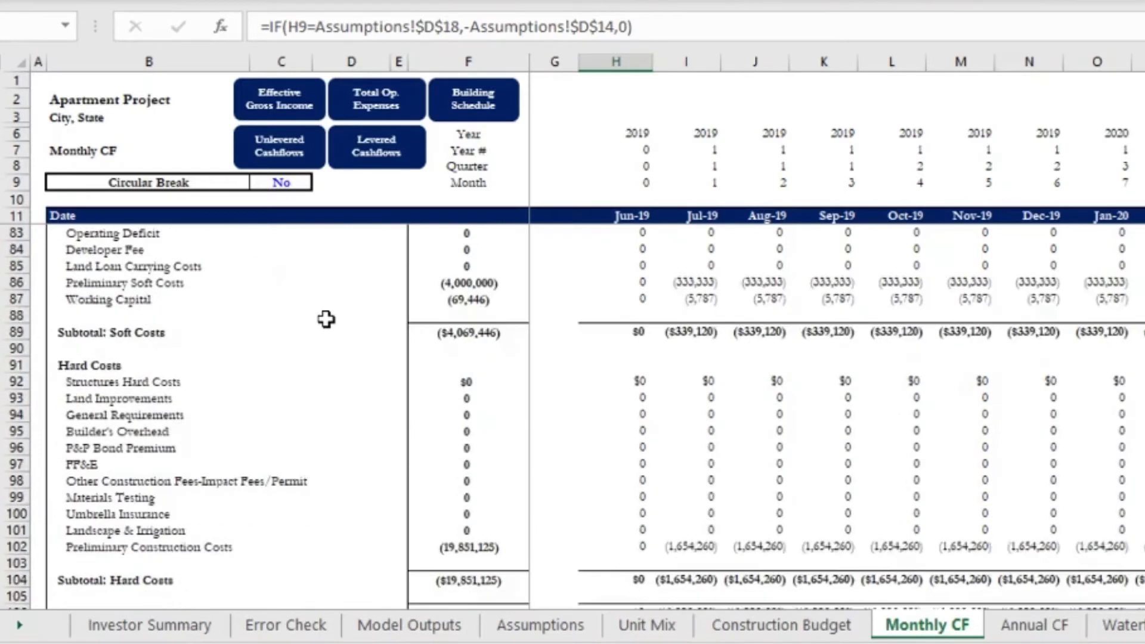
{"action": "scroll", "coordinate": [326, 321], "scroll_direction": "down", "scroll_amount": 2}
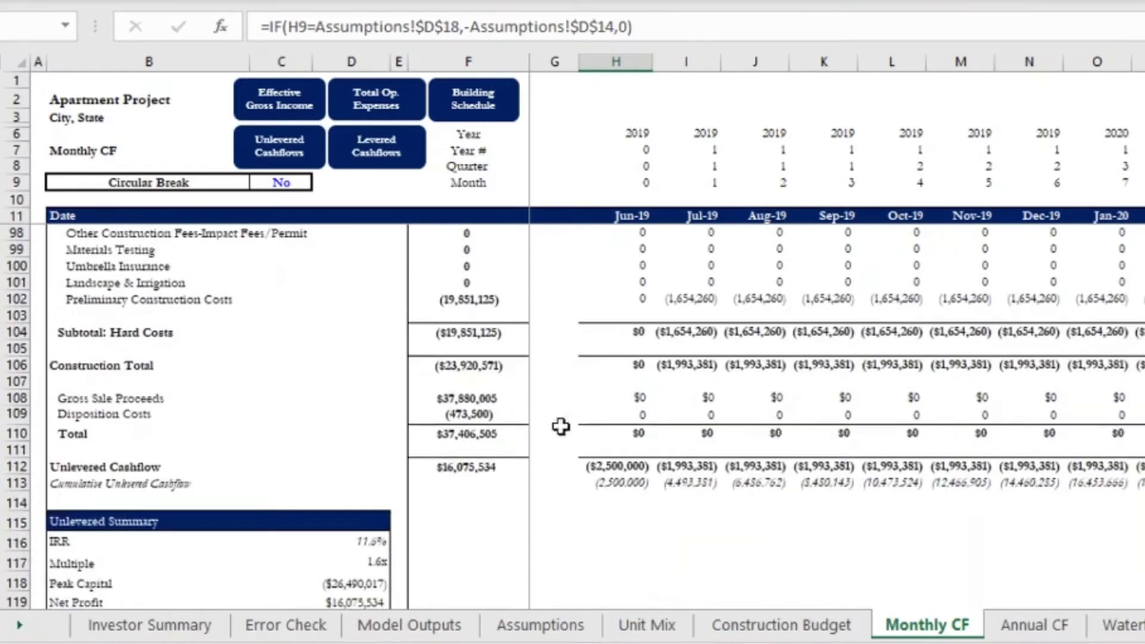
{"action": "left_click", "coordinate": [634, 367]}
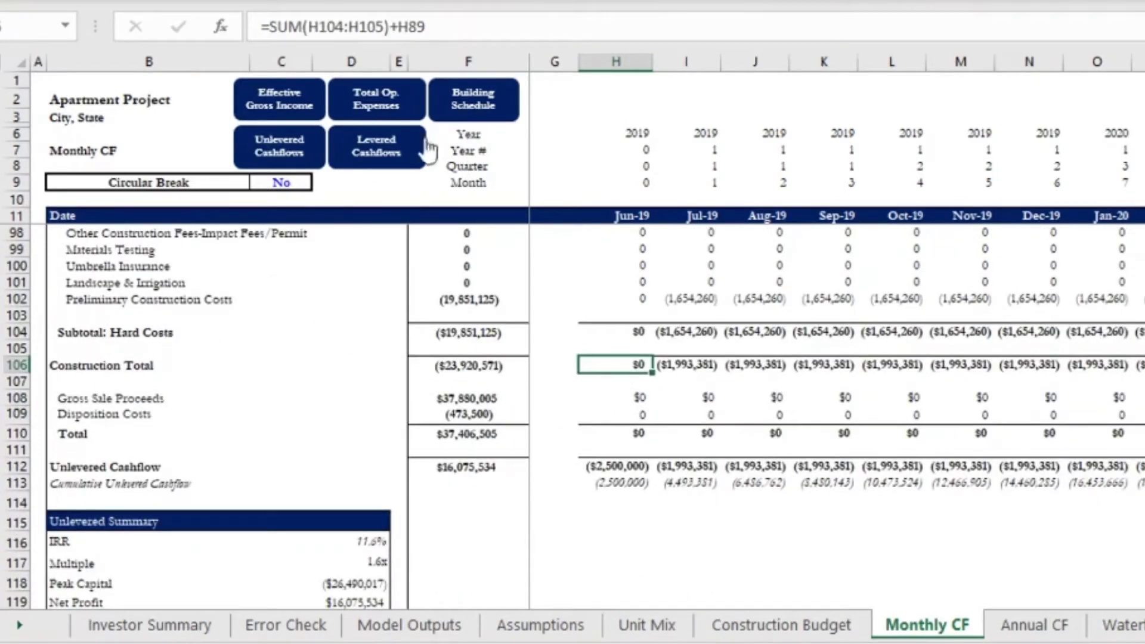
{"action": "left_click", "coordinate": [303, 170]}
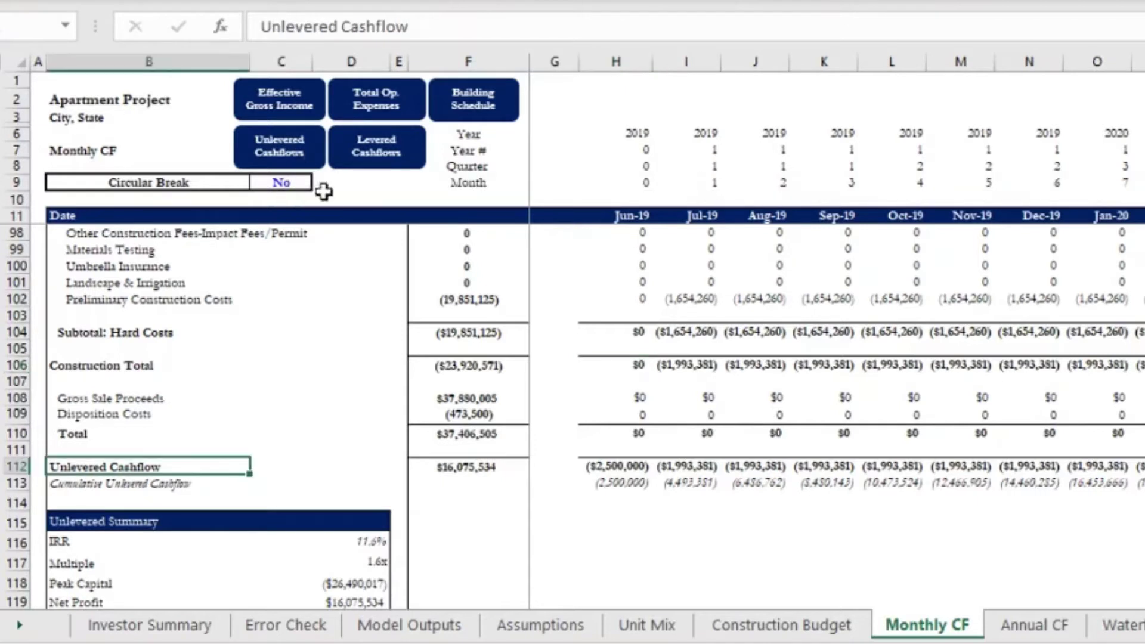
{"action": "left_click", "coordinate": [626, 467]}
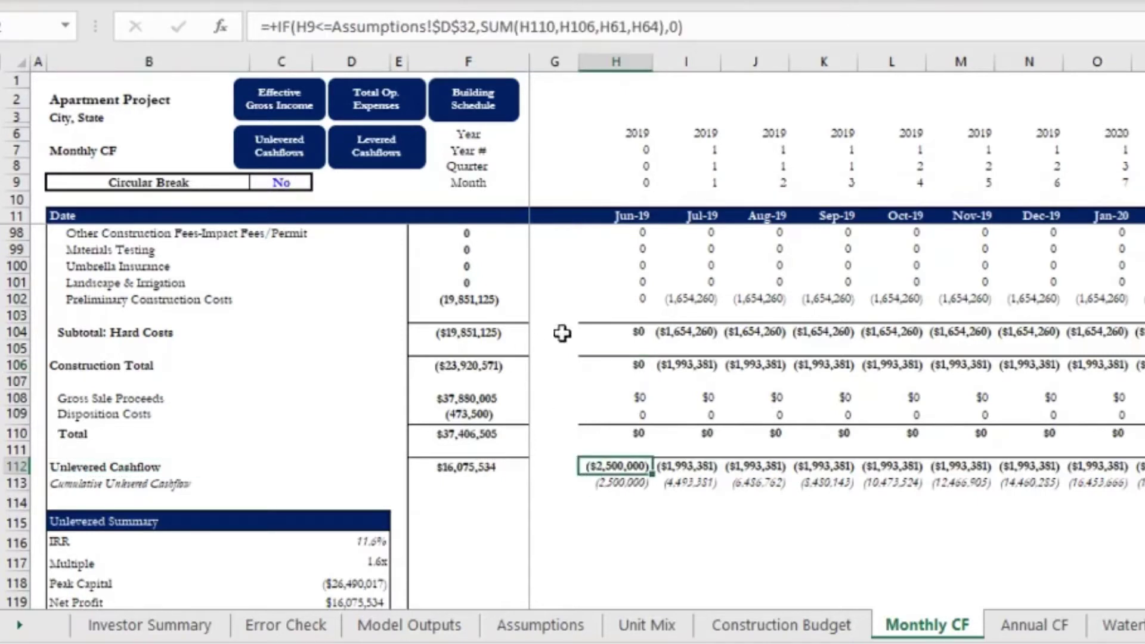
{"action": "left_click", "coordinate": [707, 25]}
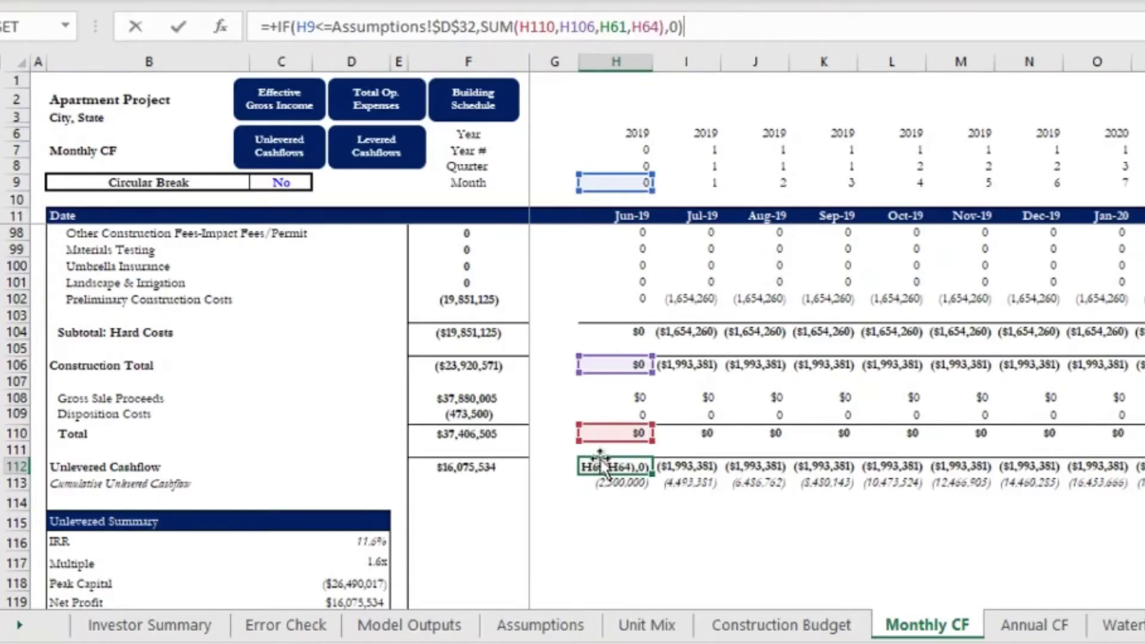
{"action": "scroll", "coordinate": [634, 448], "scroll_direction": "up", "scroll_amount": 6}
{"action": "scroll", "coordinate": [633, 448], "scroll_direction": "up", "scroll_amount": 15}
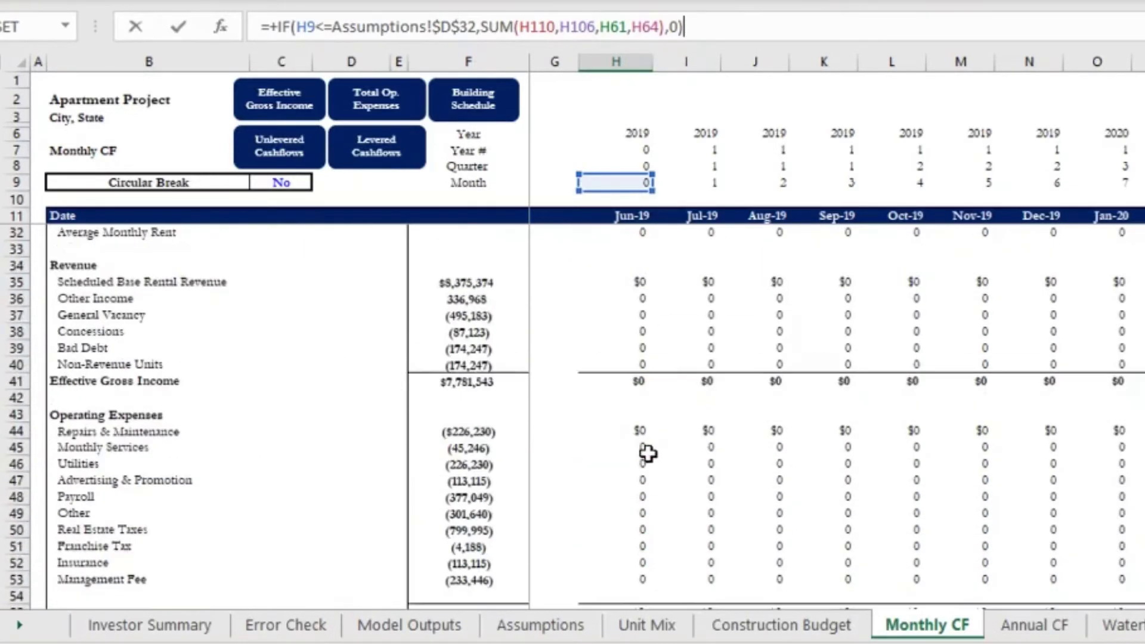
{"action": "scroll", "coordinate": [647, 453], "scroll_direction": "down", "scroll_amount": 2}
{"action": "scroll", "coordinate": [675, 560], "scroll_direction": "down", "scroll_amount": 4}
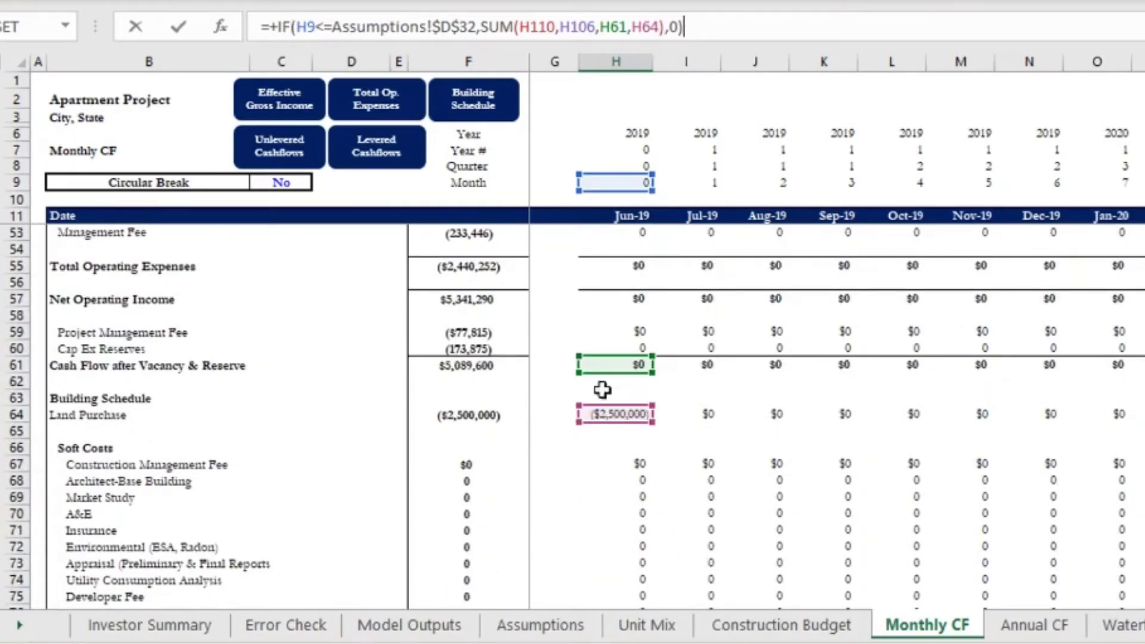
{"action": "scroll", "coordinate": [673, 425], "scroll_direction": "down", "scroll_amount": 13}
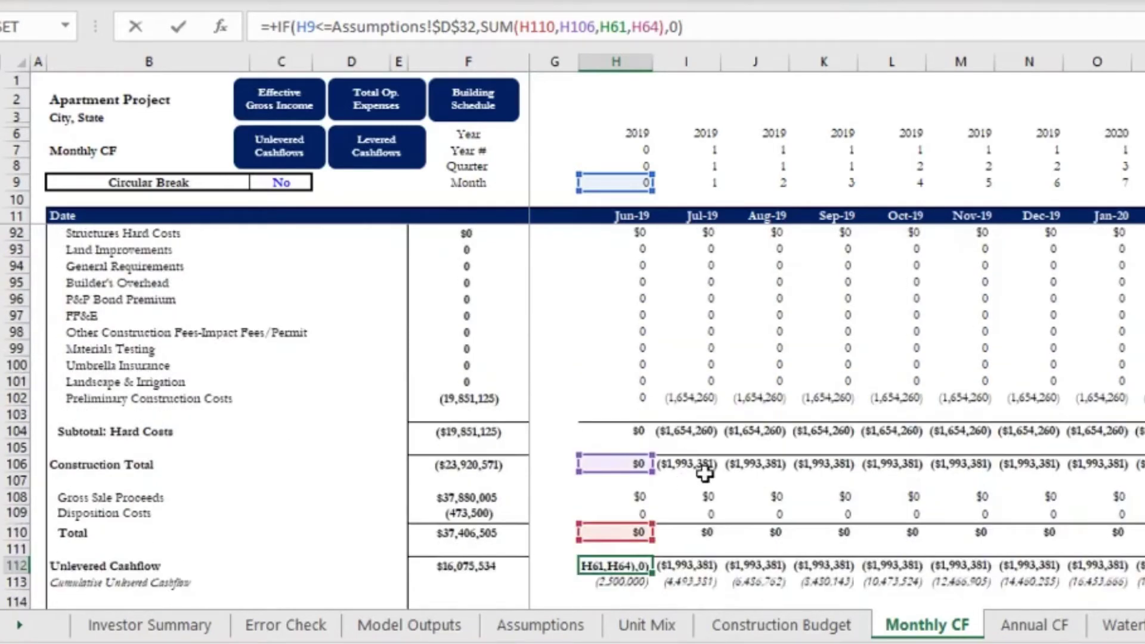
{"action": "scroll", "coordinate": [706, 474], "scroll_direction": "down", "scroll_amount": 1}
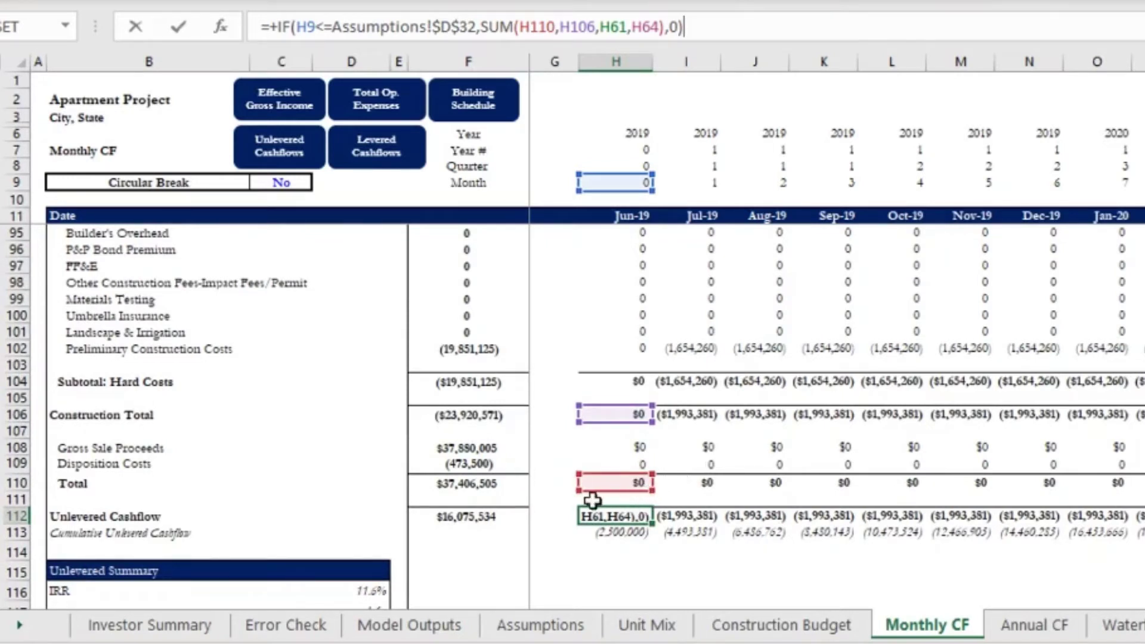
{"action": "key", "text": "ctrl+Return"}
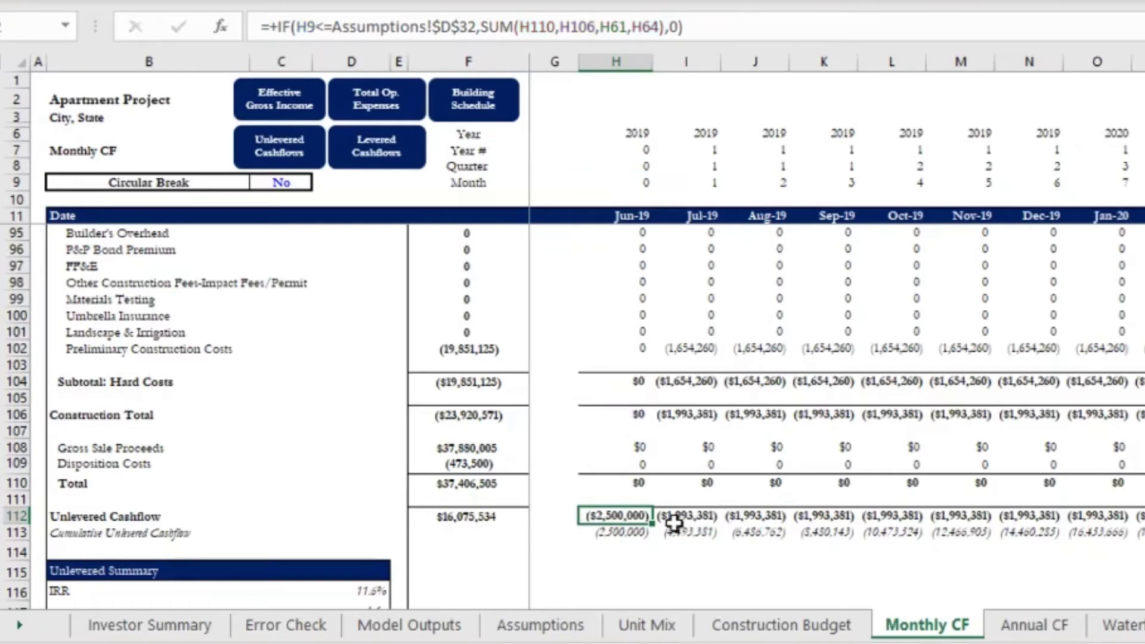
{"action": "scroll", "coordinate": [695, 537], "scroll_direction": "down", "scroll_amount": 1}
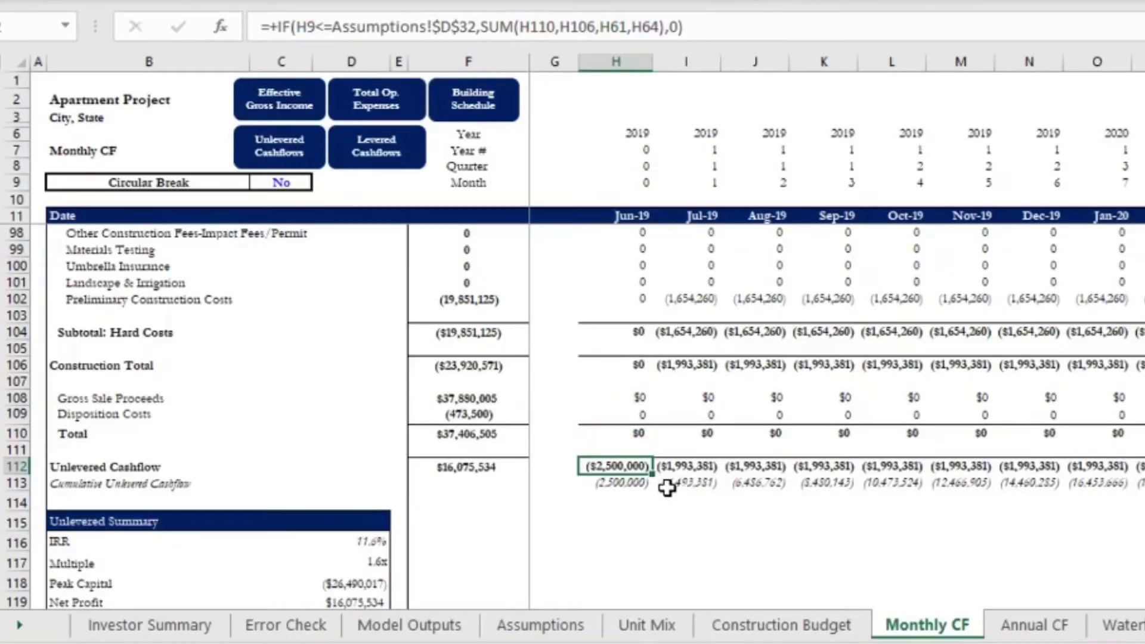
- Scroll to rows 122–143, showing the ($206,496) Jun-19 construction loan origination fee
{"action": "scroll", "coordinate": [674, 488], "scroll_direction": "down", "scroll_amount": 6}
{"action": "scroll", "coordinate": [667, 487], "scroll_direction": "down", "scroll_amount": 2}
{"action": "scroll", "coordinate": [666, 487], "scroll_direction": "up", "scroll_amount": 1}
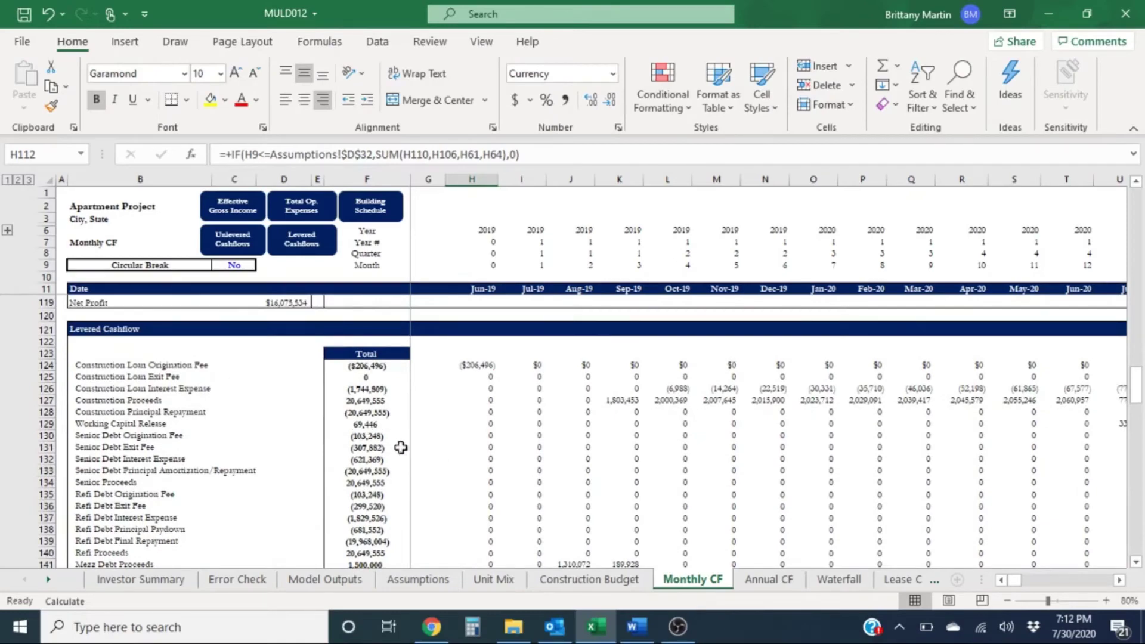
{"action": "scroll", "coordinate": [400, 448], "scroll_direction": "down", "scroll_amount": 2}
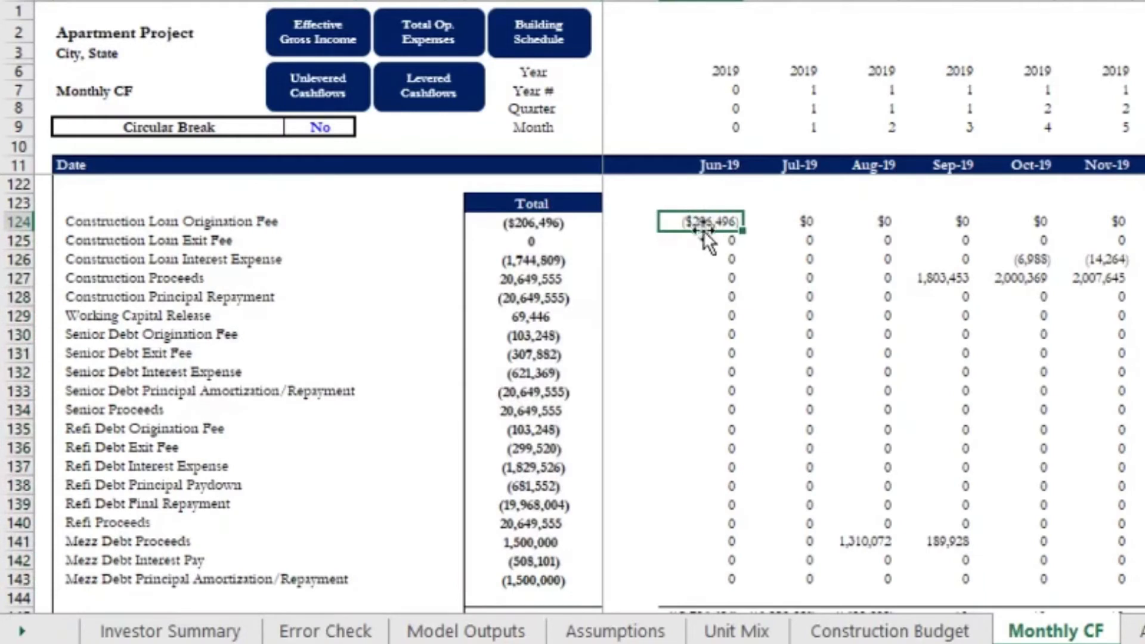
{"action": "left_click", "coordinate": [279, 226]}
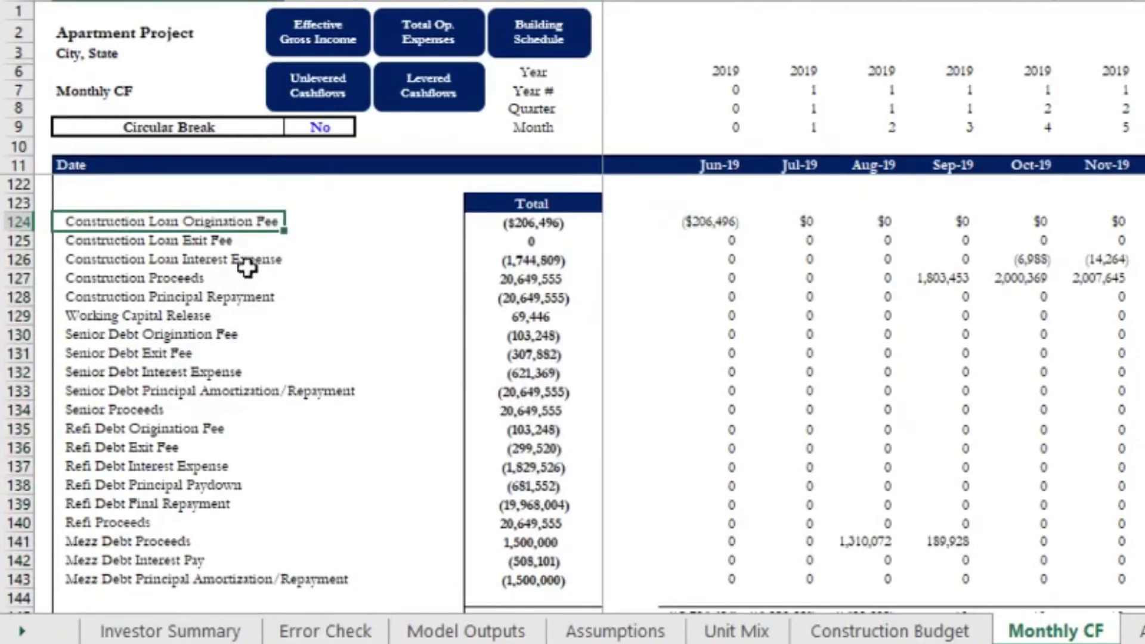
{"action": "left_click", "coordinate": [248, 239]}
{"action": "left_click", "coordinate": [249, 261]}
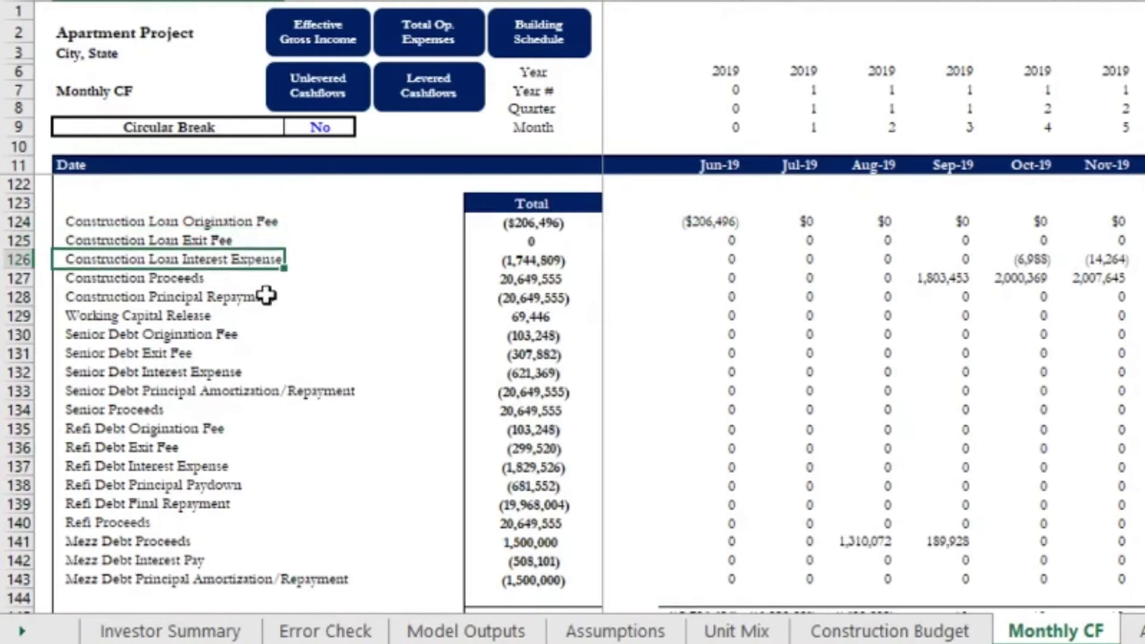
{"action": "left_click", "coordinate": [266, 279]}
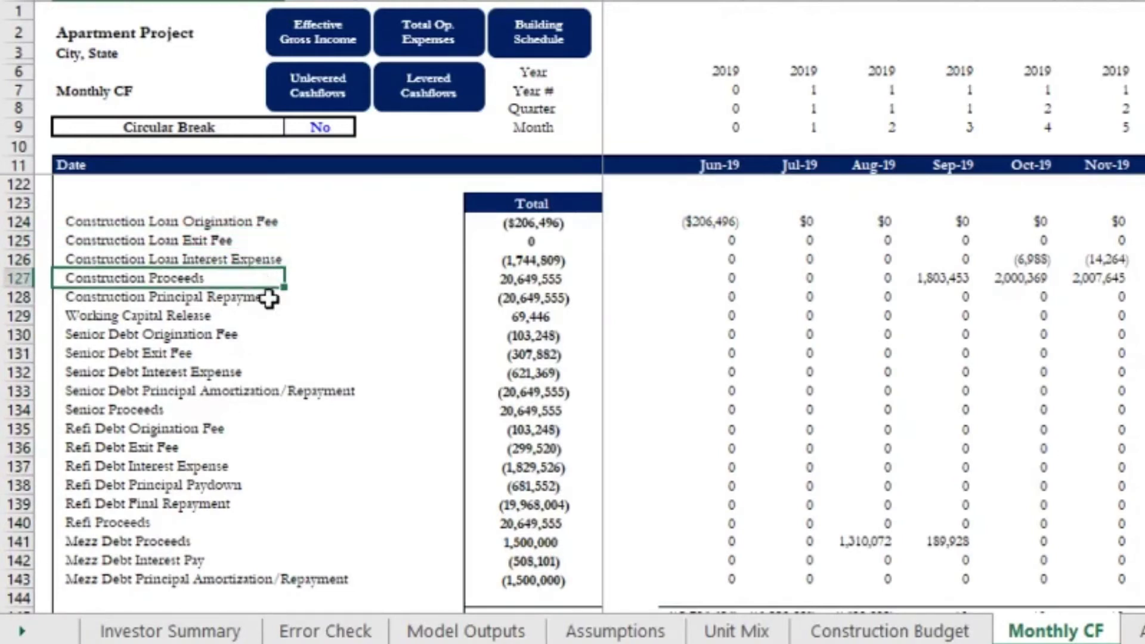
{"action": "left_click", "coordinate": [526, 281]}
{"action": "left_click", "coordinate": [520, 299]}
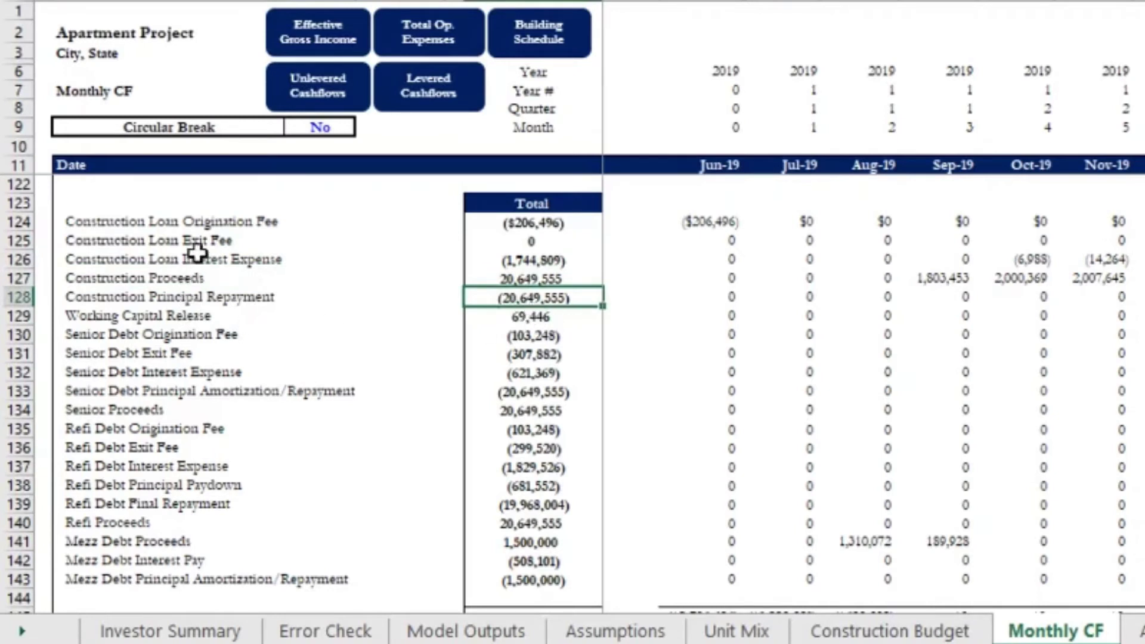
{"action": "left_click_drag", "start_coordinate": [197, 222], "coordinate": [197, 241]}
{"action": "left_click_drag", "start_coordinate": [220, 296], "coordinate": [250, 574]}
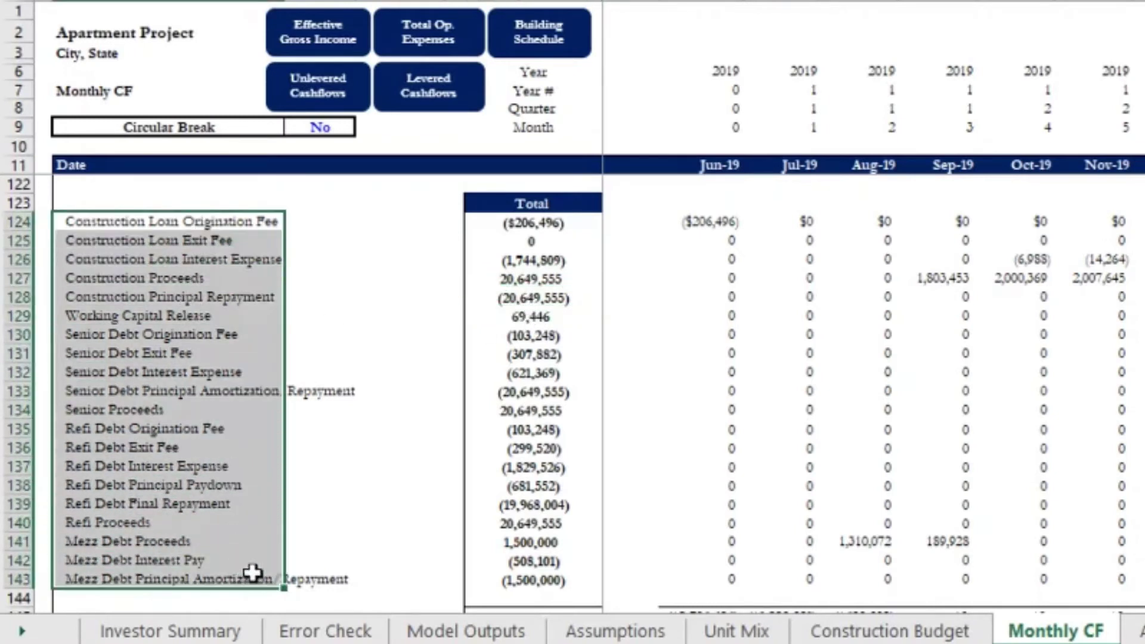
{"action": "left_click", "coordinate": [191, 273]}
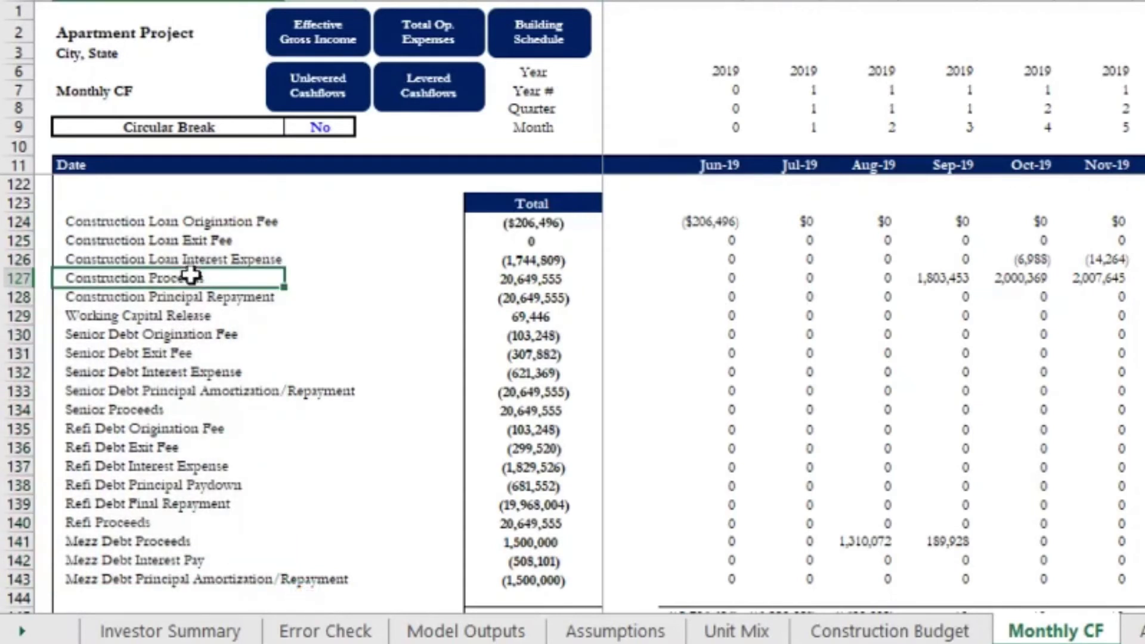
{"action": "left_click", "coordinate": [179, 335]}
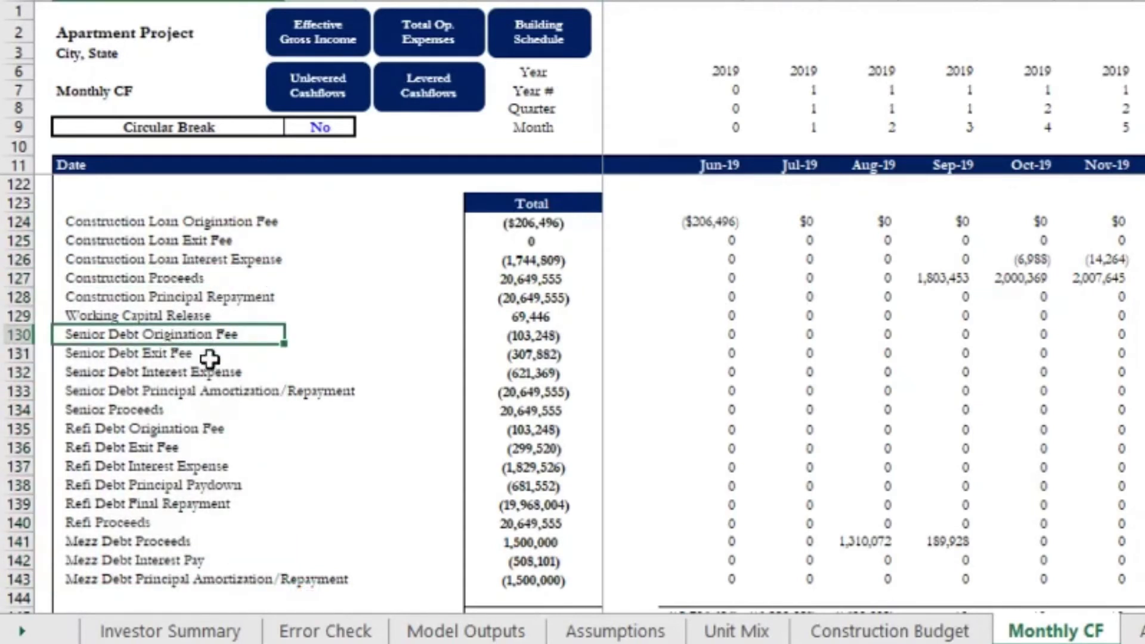
{"action": "left_click", "coordinate": [210, 429]}
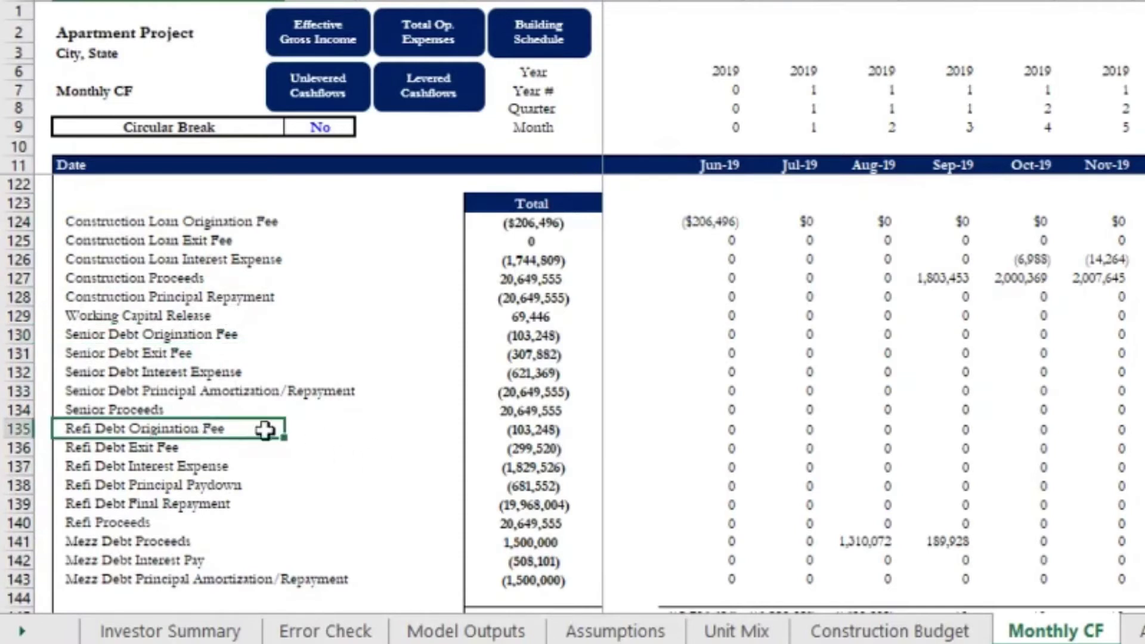
{"action": "left_click", "coordinate": [170, 541]}
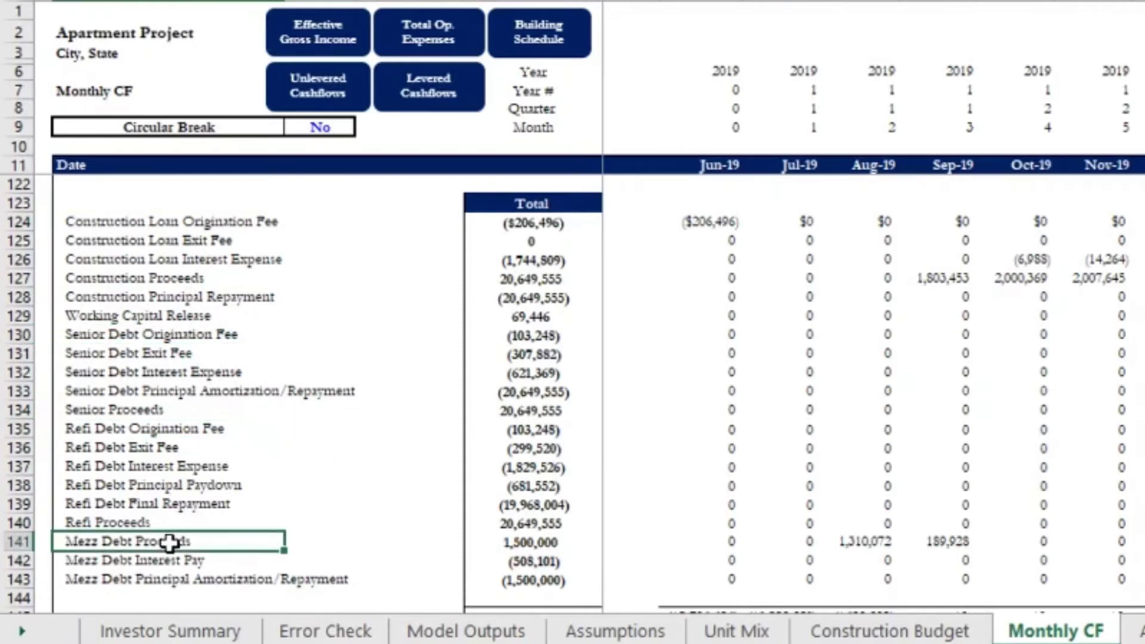
{"action": "scroll", "coordinate": [417, 531], "scroll_direction": "down", "scroll_amount": 1}
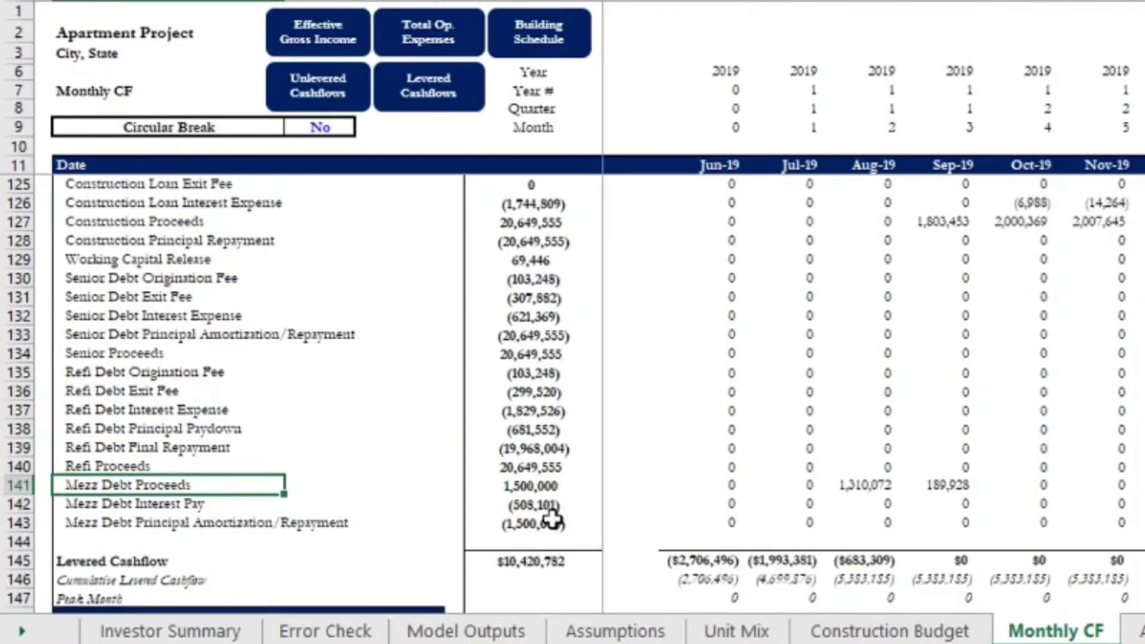
{"action": "left_click_drag", "start_coordinate": [533, 523], "coordinate": [501, 373]}
{"action": "left_click_drag", "start_coordinate": [498, 260], "coordinate": [525, 191]}
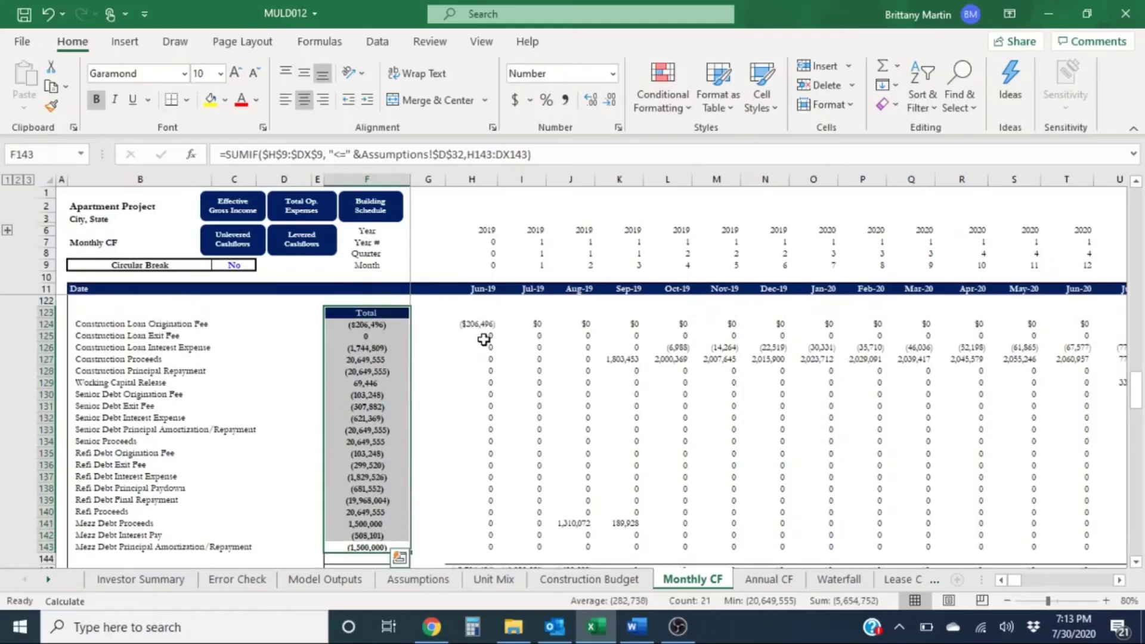
{"action": "left_click", "coordinate": [484, 338]}
{"action": "left_click", "coordinate": [637, 371]}
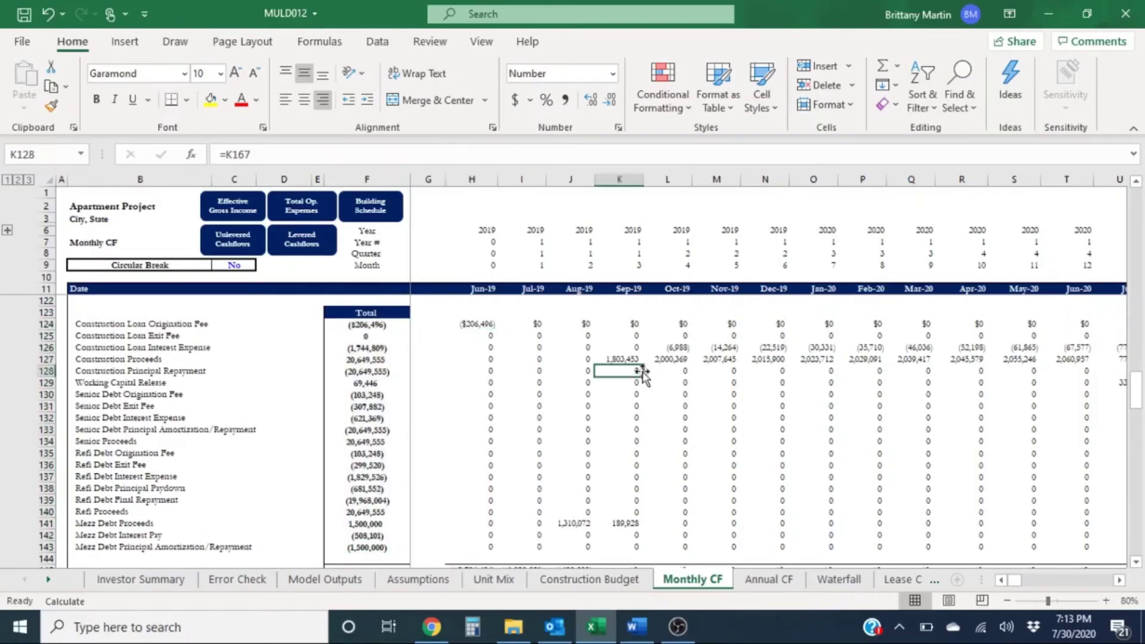
{"action": "scroll", "coordinate": [640, 374], "scroll_direction": "down", "scroll_amount": 5}
{"action": "scroll", "coordinate": [641, 374], "scroll_direction": "up", "scroll_amount": 4}
{"action": "scroll", "coordinate": [643, 374], "scroll_direction": "up", "scroll_amount": 1}
{"action": "left_click", "coordinate": [481, 315]}
{"action": "scroll", "coordinate": [470, 358], "scroll_direction": "down", "scroll_amount": 10}
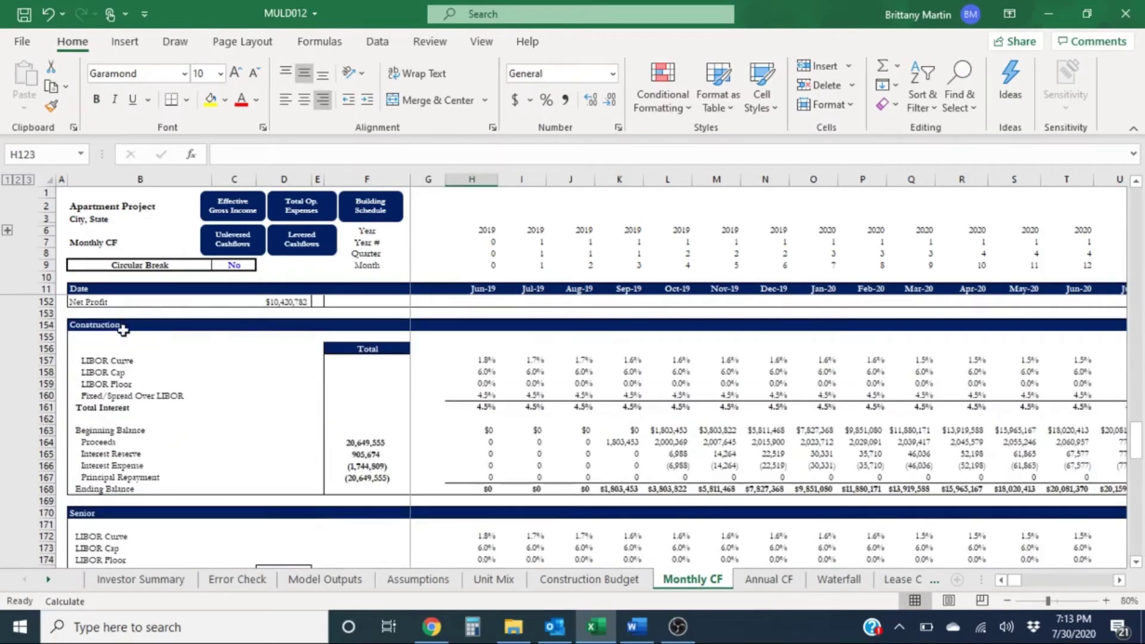
{"action": "left_click_drag", "start_coordinate": [125, 325], "coordinate": [126, 489]}
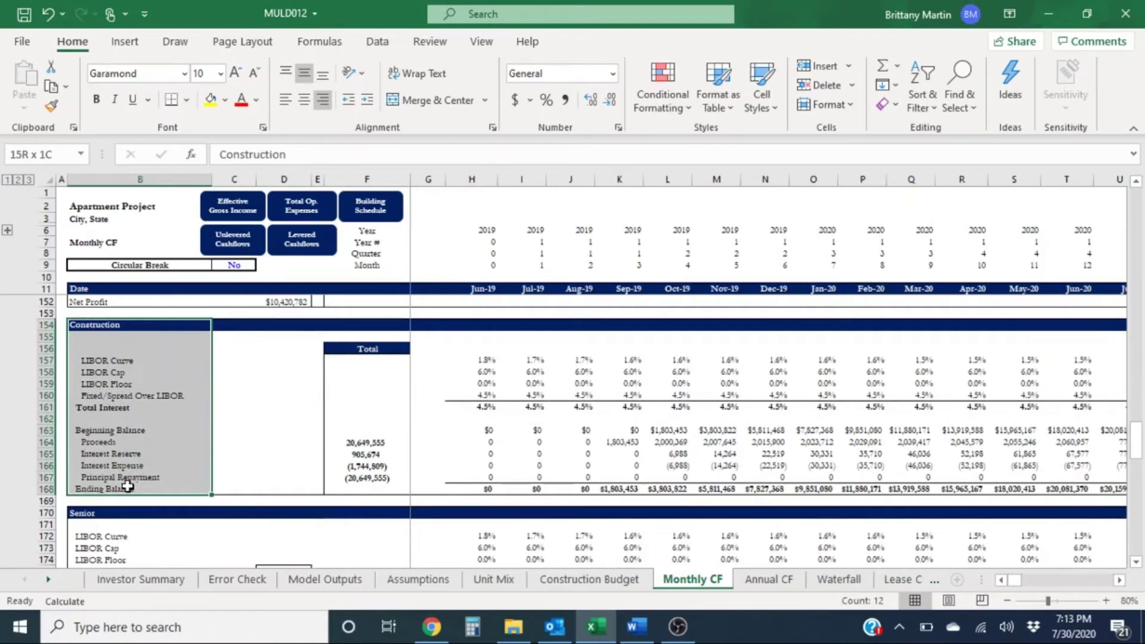
{"action": "left_click", "coordinate": [630, 444]}
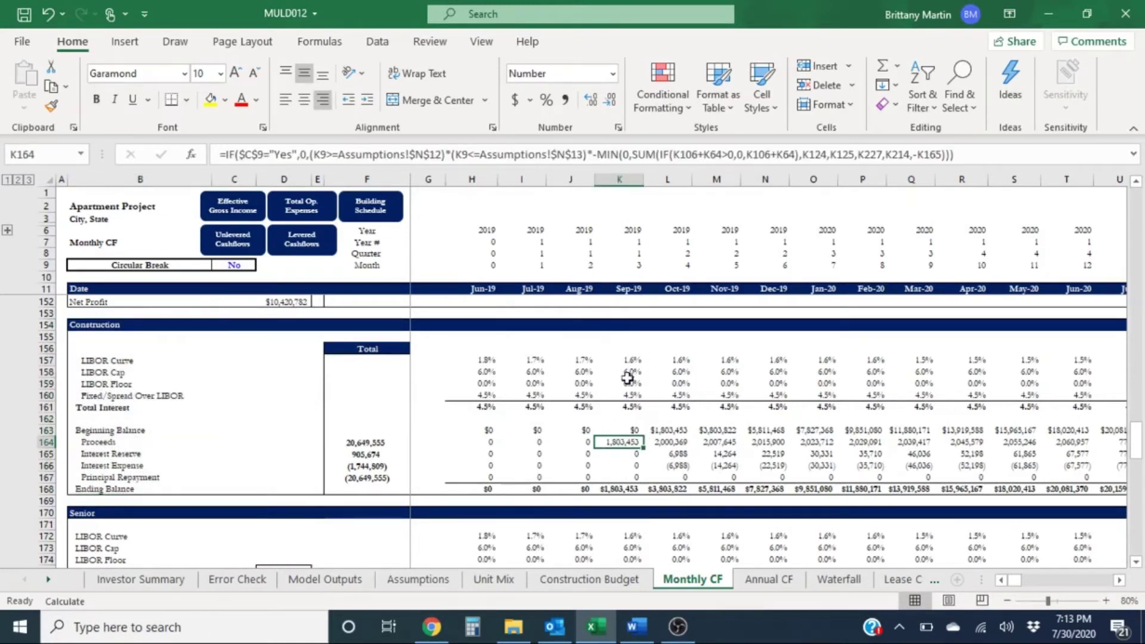
{"action": "left_click_drag", "start_coordinate": [678, 469], "coordinate": [857, 465]}
{"action": "left_click", "coordinate": [856, 466]}
{"action": "scroll", "coordinate": [843, 475], "scroll_direction": "down", "scroll_amount": 5}
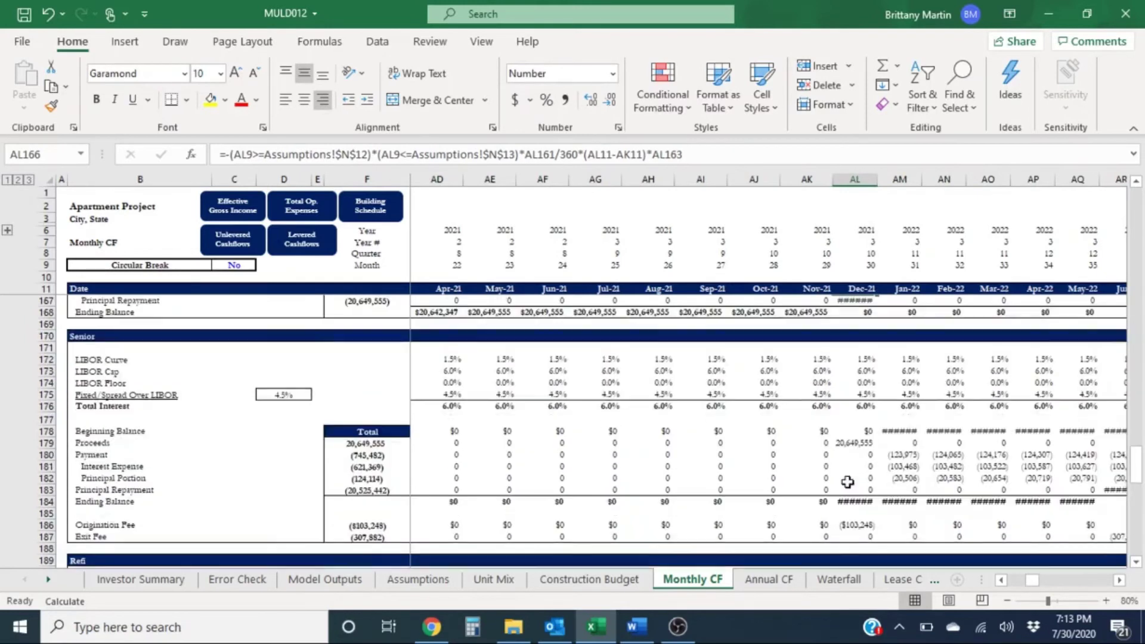
{"action": "left_click", "coordinate": [847, 443]}
{"action": "scroll", "coordinate": [883, 471], "scroll_direction": "down", "scroll_amount": 5}
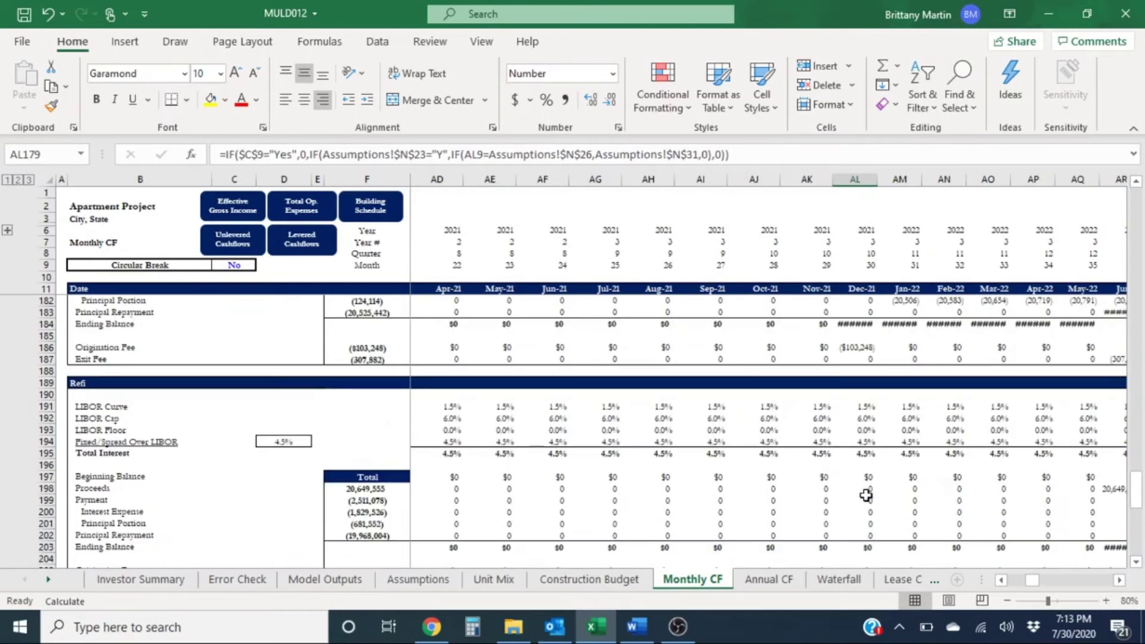
{"action": "left_click", "coordinate": [871, 502]}
{"action": "left_click_drag", "start_coordinate": [883, 501], "coordinate": [1068, 540]}
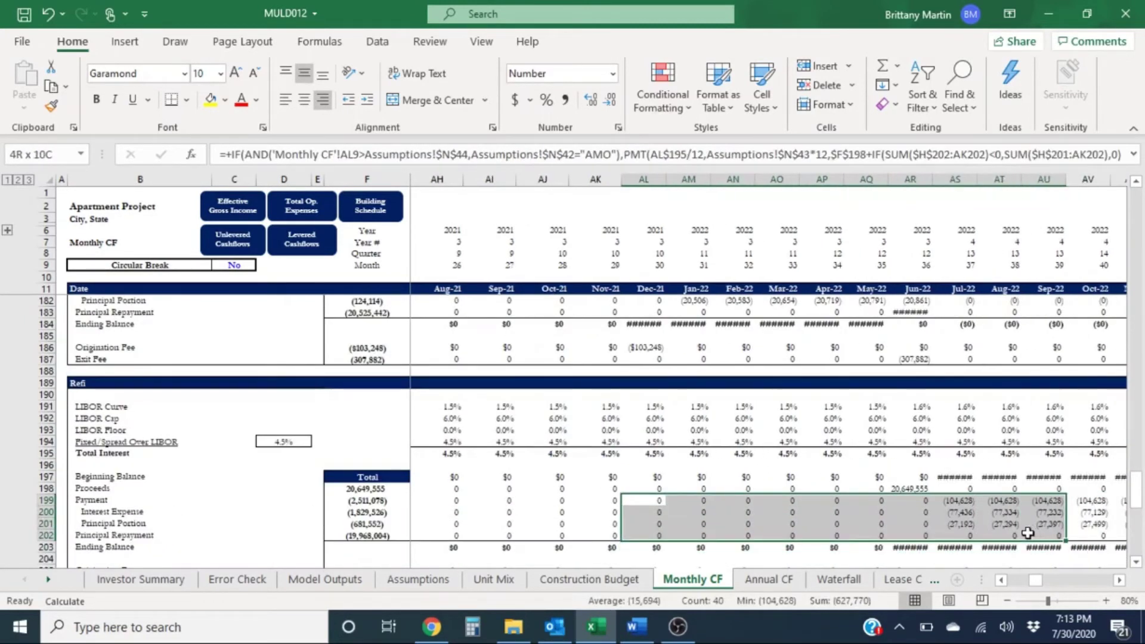
{"action": "left_click", "coordinate": [934, 490]}
{"action": "scroll", "coordinate": [895, 504], "scroll_direction": "down", "scroll_amount": 7}
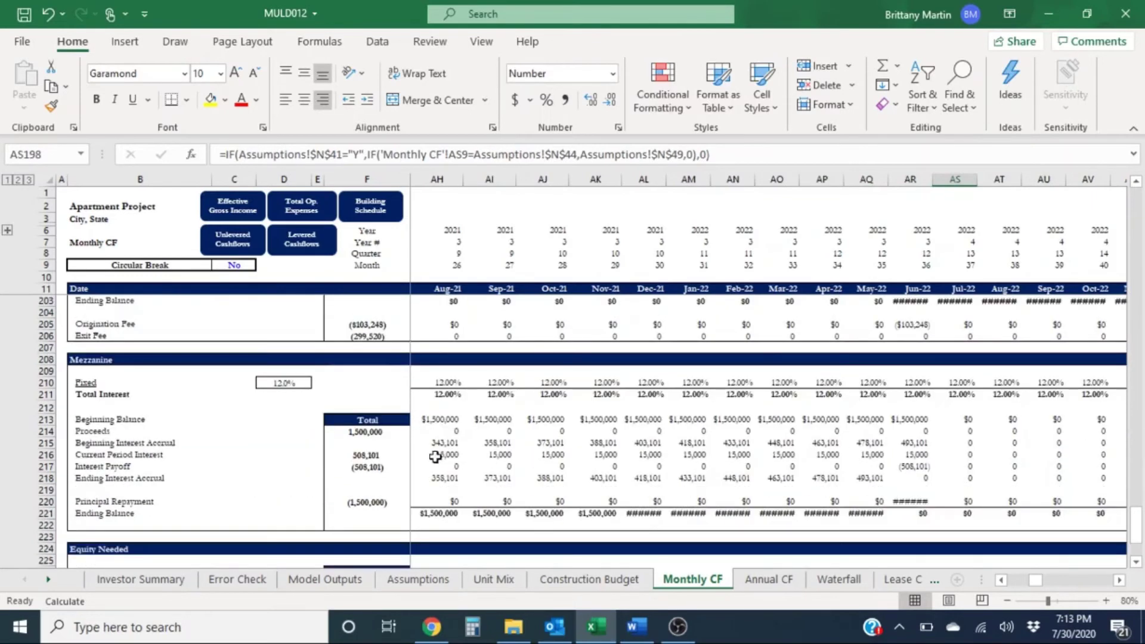
{"action": "left_click_drag", "start_coordinate": [365, 467], "coordinate": [596, 472]}
{"action": "left_click", "coordinate": [571, 443]}
{"action": "scroll", "coordinate": [589, 440], "scroll_direction": "up", "scroll_amount": 2}
{"action": "scroll", "coordinate": [589, 440], "scroll_direction": "up", "scroll_amount": 11}
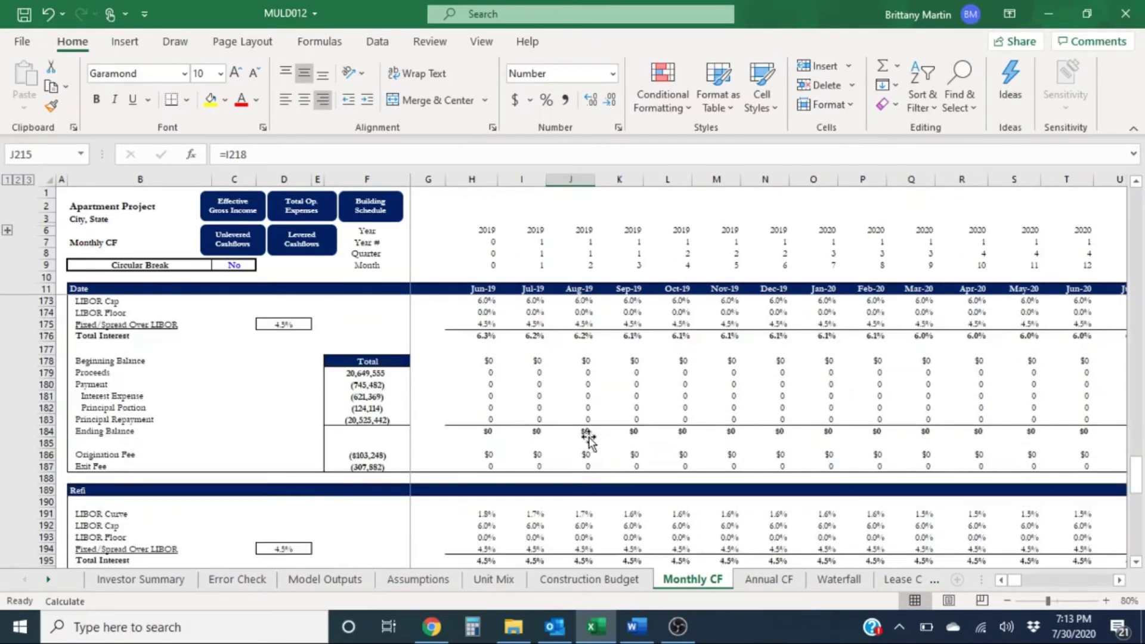
{"action": "scroll", "coordinate": [588, 437], "scroll_direction": "up", "scroll_amount": 3}
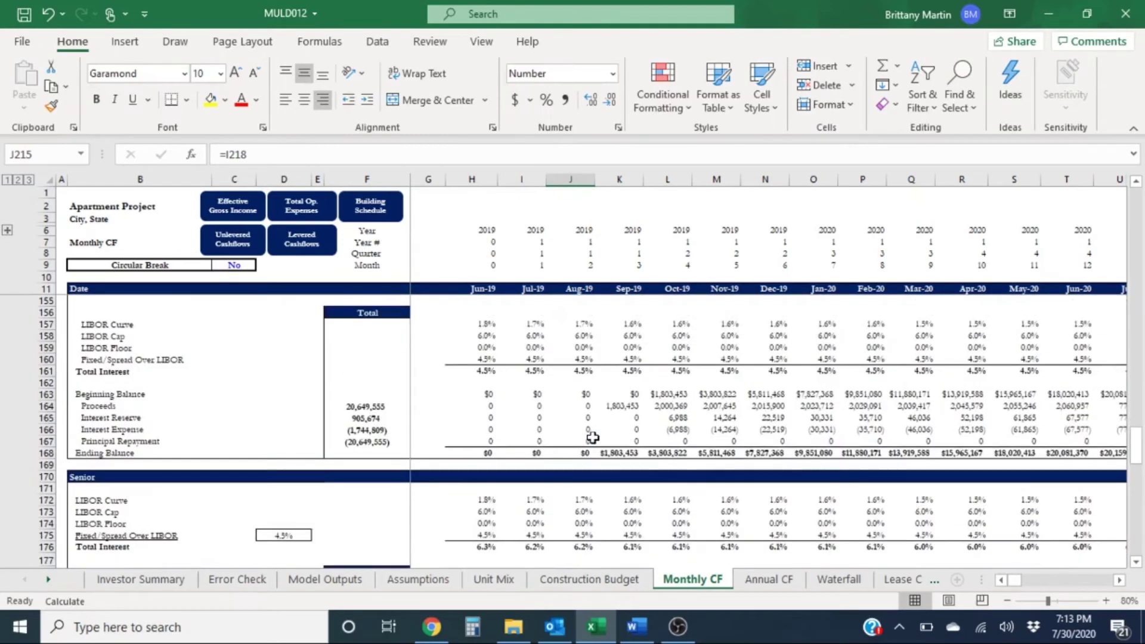
{"action": "scroll", "coordinate": [594, 439], "scroll_direction": "up", "scroll_amount": 11}
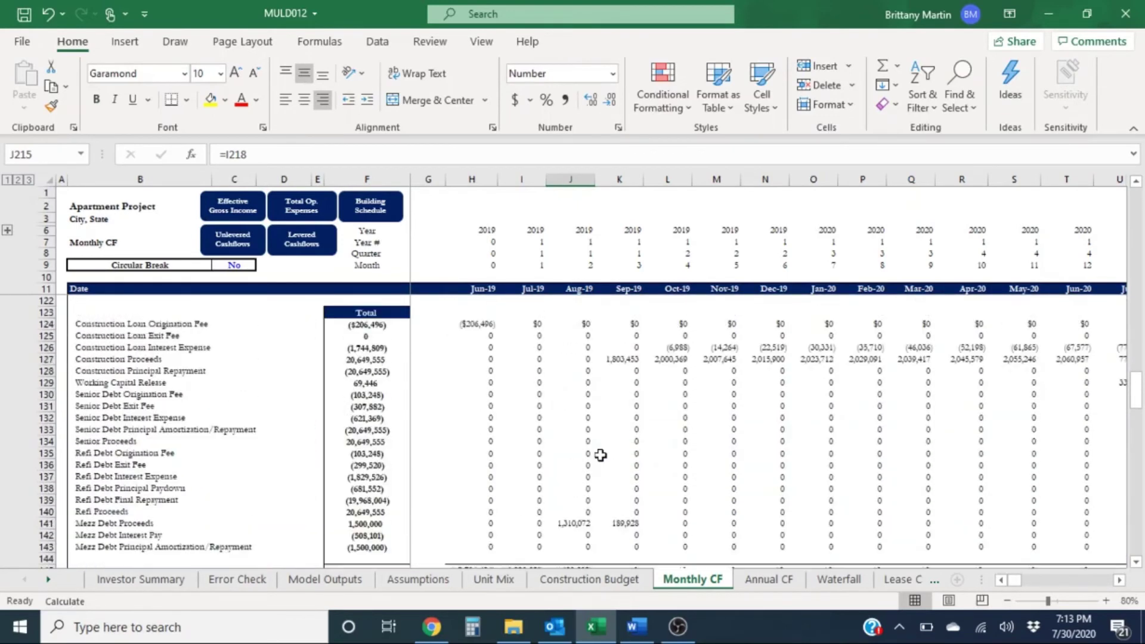
{"action": "scroll", "coordinate": [599, 447], "scroll_direction": "up", "scroll_amount": 1}
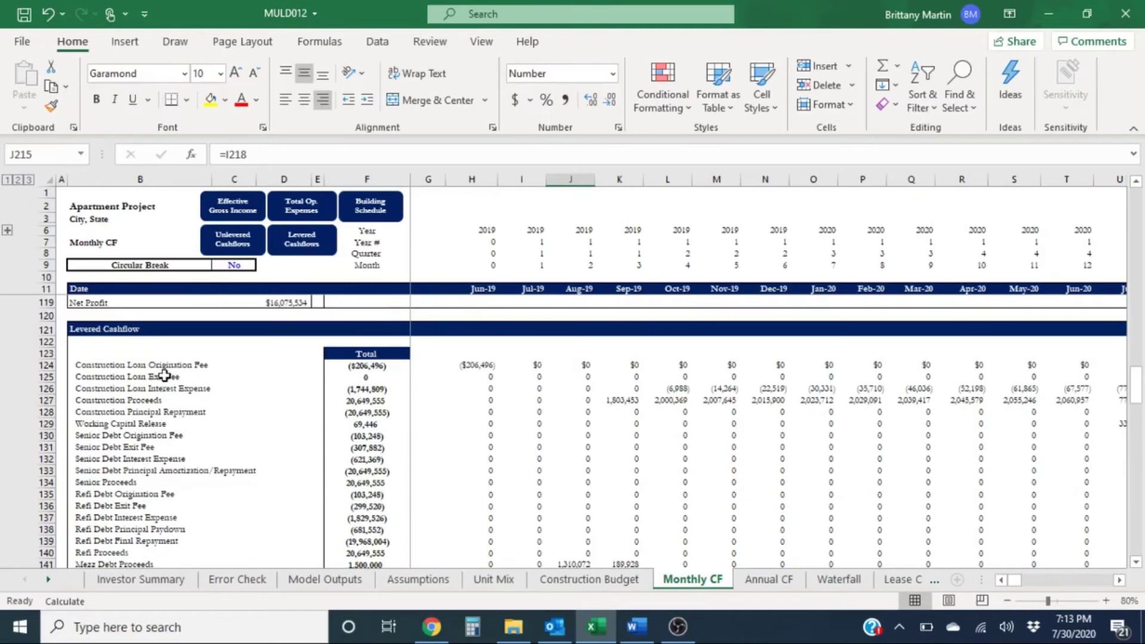
{"action": "left_click_drag", "start_coordinate": [168, 368], "coordinate": [182, 539]}
{"action": "scroll", "coordinate": [181, 539], "scroll_direction": "down", "scroll_amount": 1}
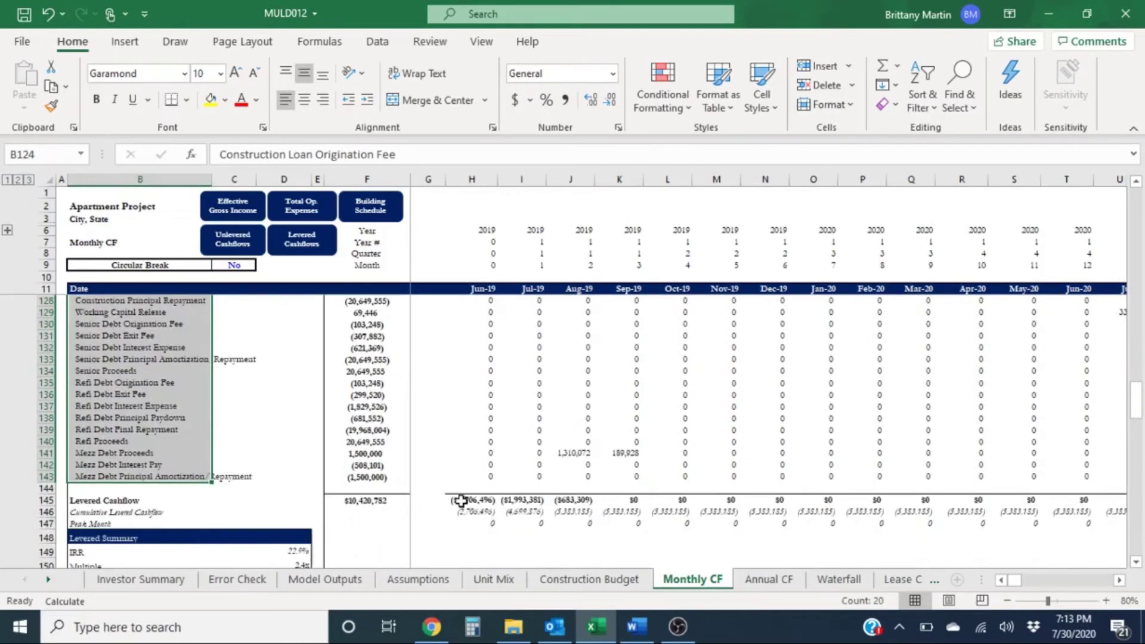
{"action": "scroll", "coordinate": [479, 502], "scroll_direction": "up", "scroll_amount": 5}
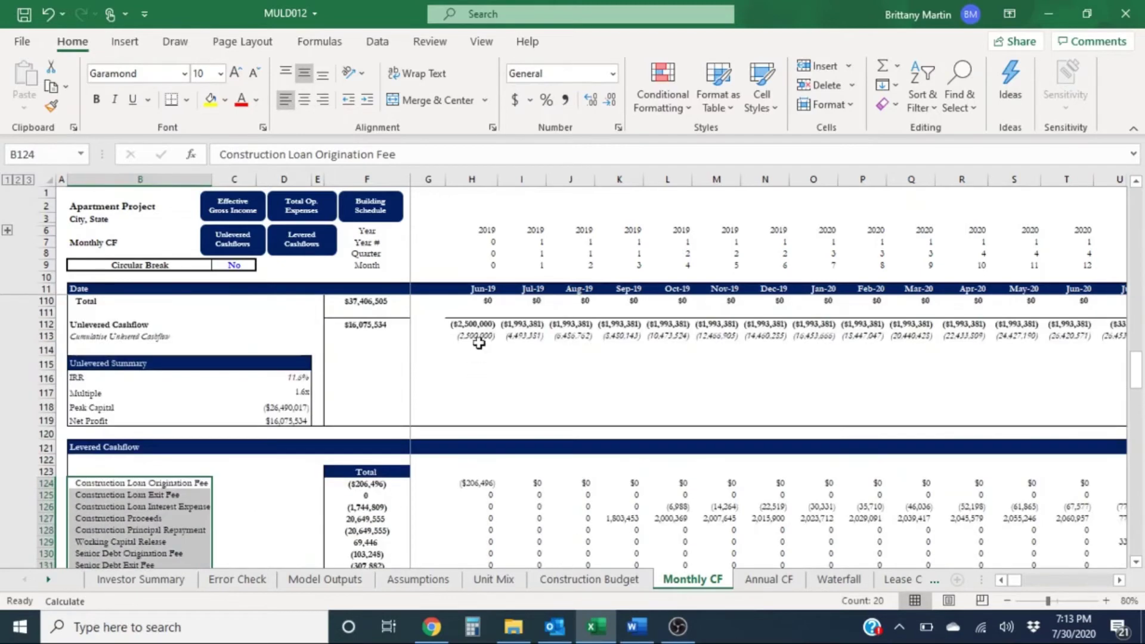
{"action": "left_click", "coordinate": [481, 327]}
{"action": "scroll", "coordinate": [512, 481], "scroll_direction": "down", "scroll_amount": 9}
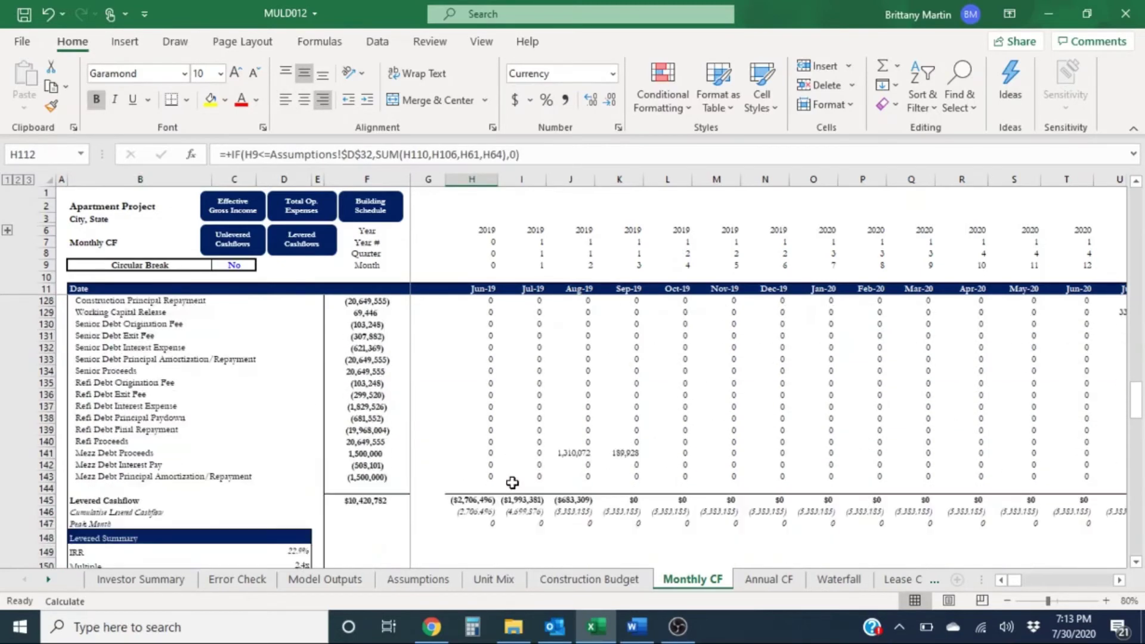
{"action": "left_click", "coordinate": [485, 395]}
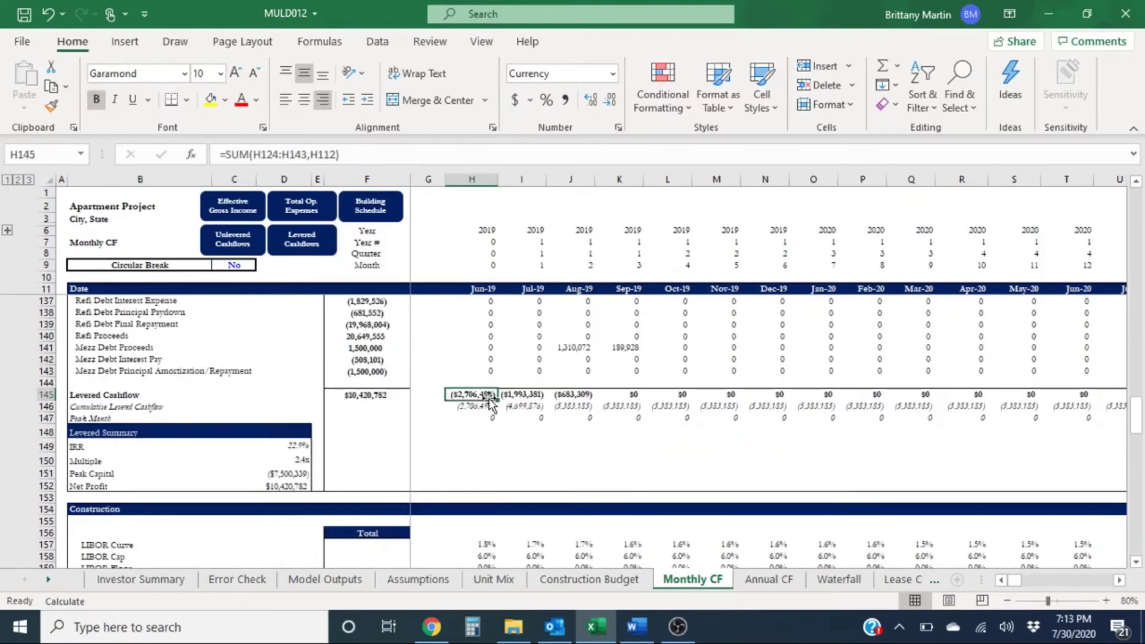
{"action": "scroll", "coordinate": [488, 401], "scroll_direction": "up", "scroll_amount": 11}
{"action": "left_click", "coordinate": [489, 398]}
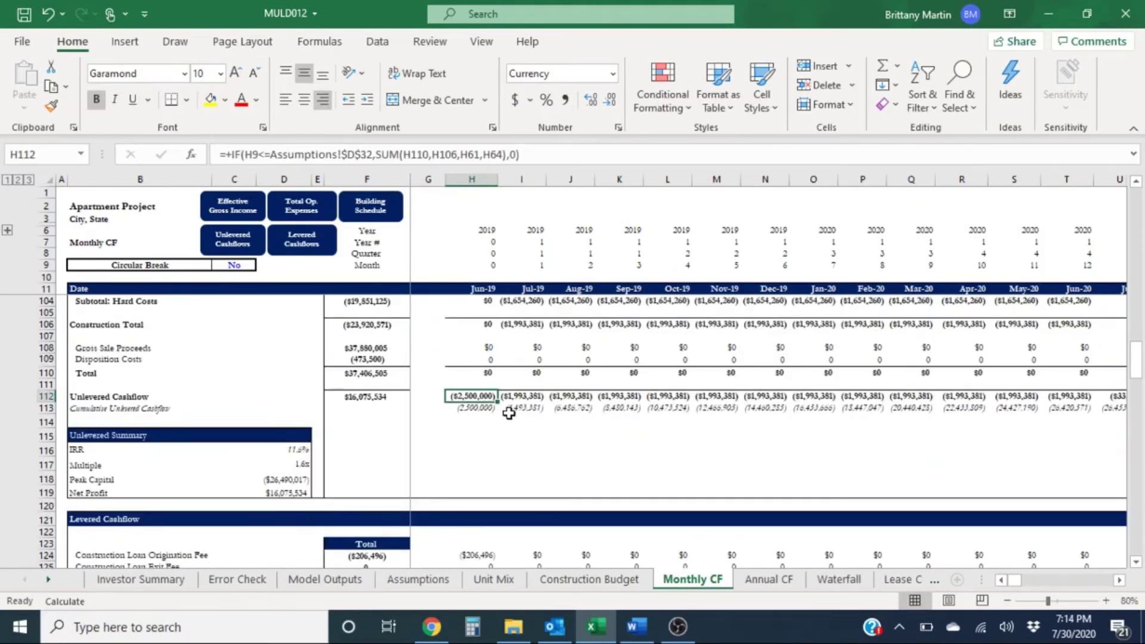
{"action": "scroll", "coordinate": [324, 508], "scroll_direction": "down", "scroll_amount": 1}
- Select the first month's Unlevered Cashflow cell in row 112 to read its formula
{"action": "scroll", "coordinate": [564, 429], "scroll_direction": "up", "scroll_amount": 1}
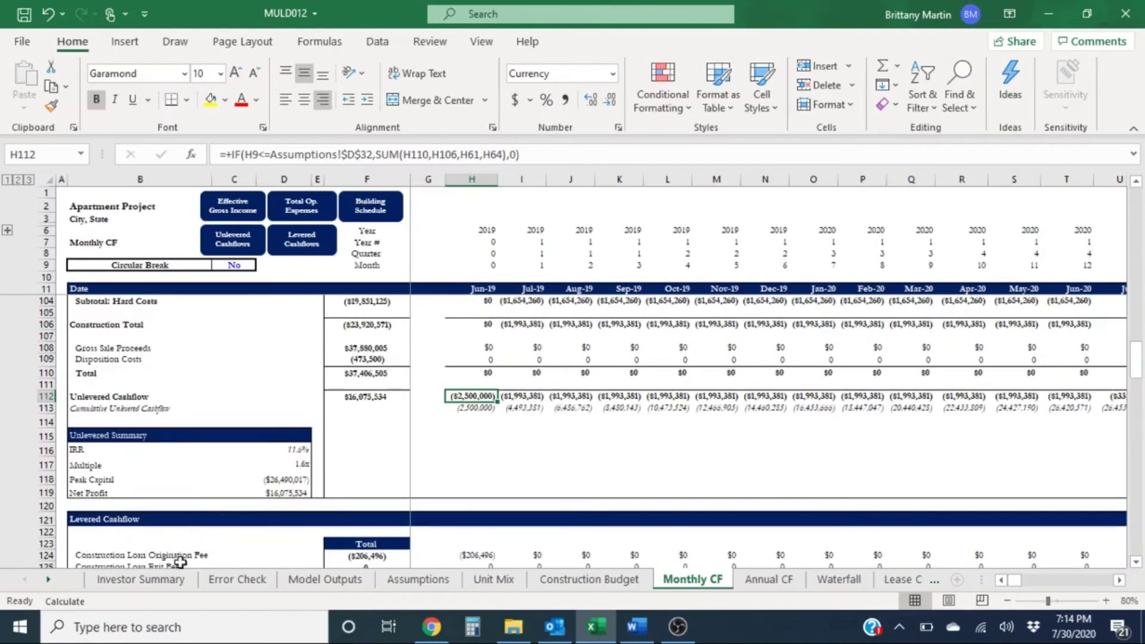
{"action": "scroll", "coordinate": [556, 452], "scroll_direction": "up", "scroll_amount": 2}
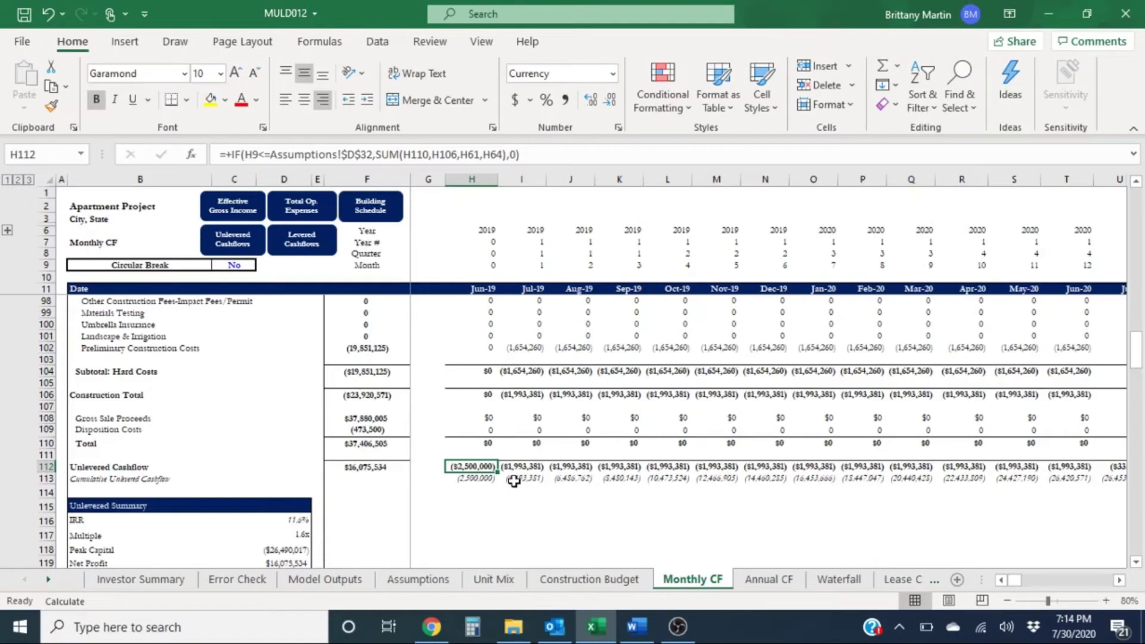
{"action": "scroll", "coordinate": [274, 477], "scroll_direction": "down", "scroll_amount": 10}
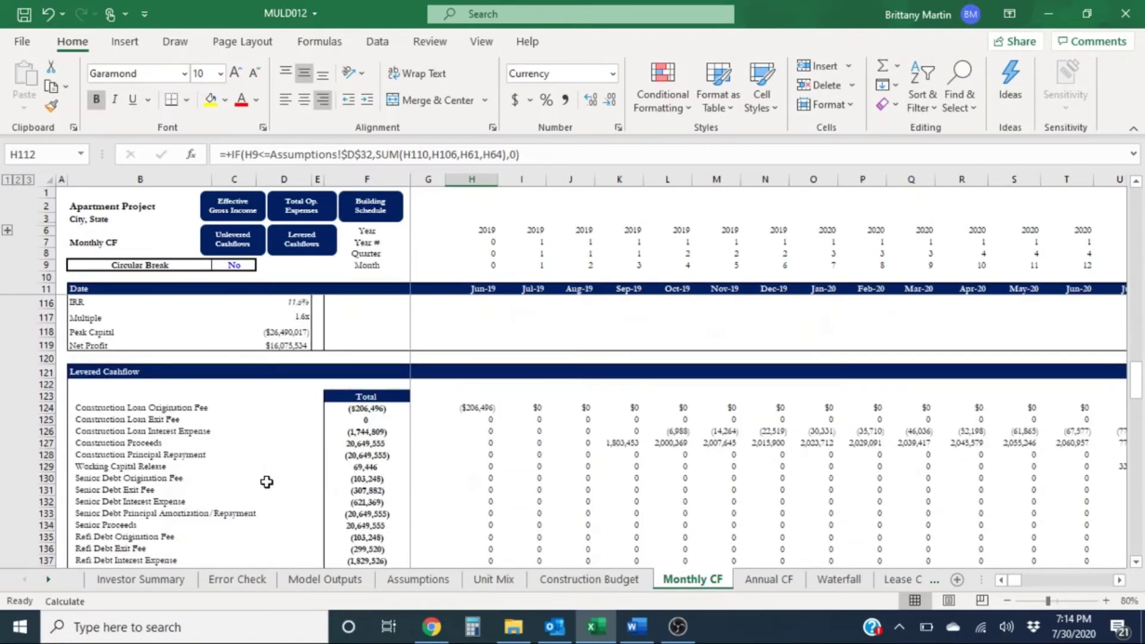
{"action": "scroll", "coordinate": [273, 482], "scroll_direction": "down", "scroll_amount": 1}
{"action": "left_click_drag", "start_coordinate": [461, 466], "coordinate": [591, 478]}
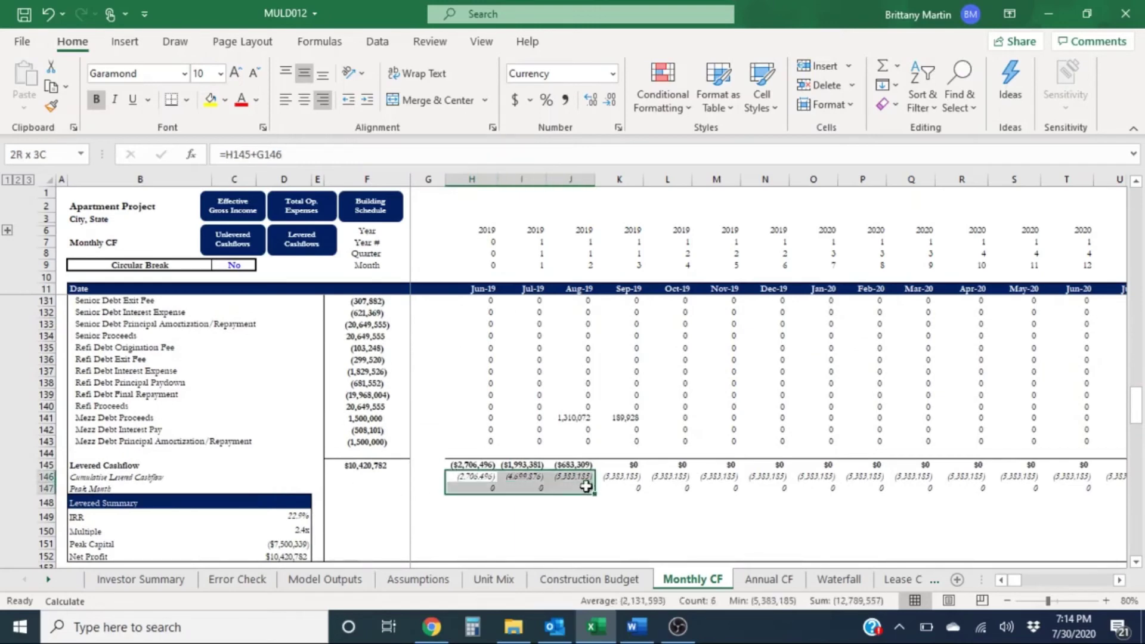
{"action": "scroll", "coordinate": [591, 486], "scroll_direction": "up", "scroll_amount": 3}
{"action": "scroll", "coordinate": [591, 485], "scroll_direction": "up", "scroll_amount": 8}
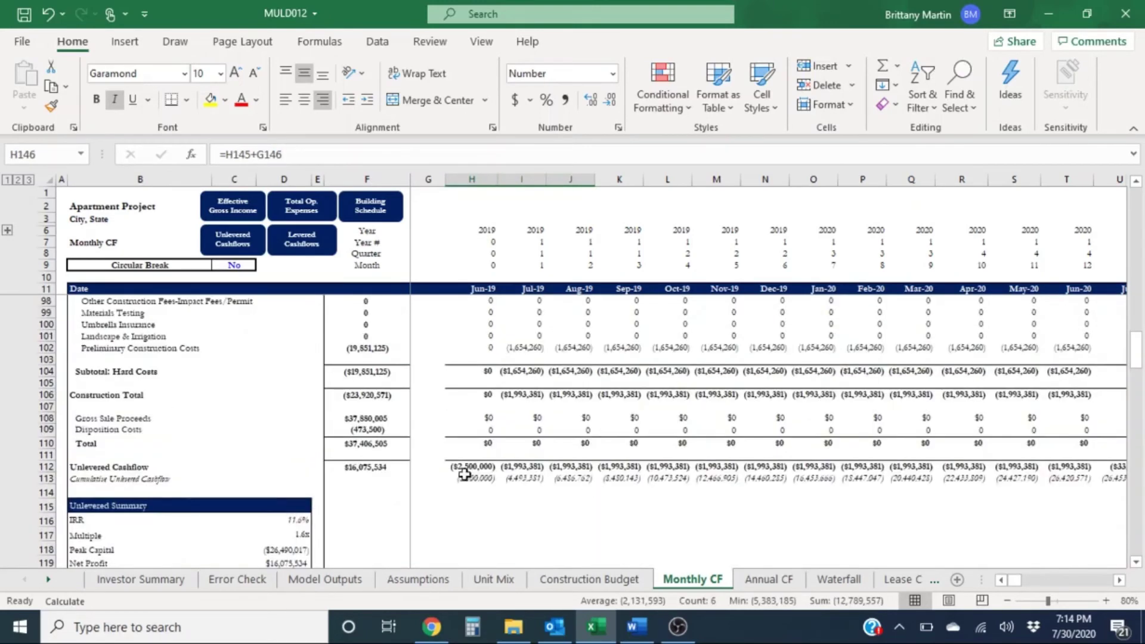
{"action": "left_click", "coordinate": [461, 470]}
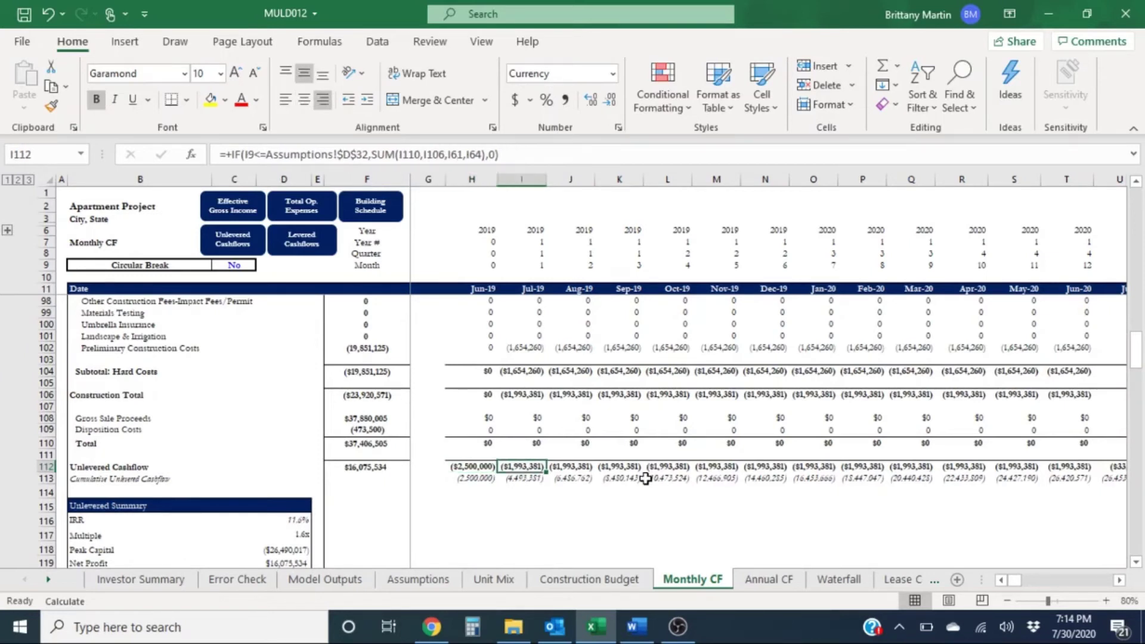
- Step through the early monthly Unlevered Cashflow formulas and check the row's total formula
{"action": "key", "text": "Right"}
{"action": "key", "text": "Right"}
{"action": "key", "text": "Right"}
{"action": "key", "text": "Left"}
{"action": "key", "text": "Left"}
{"action": "key", "text": "Left"}
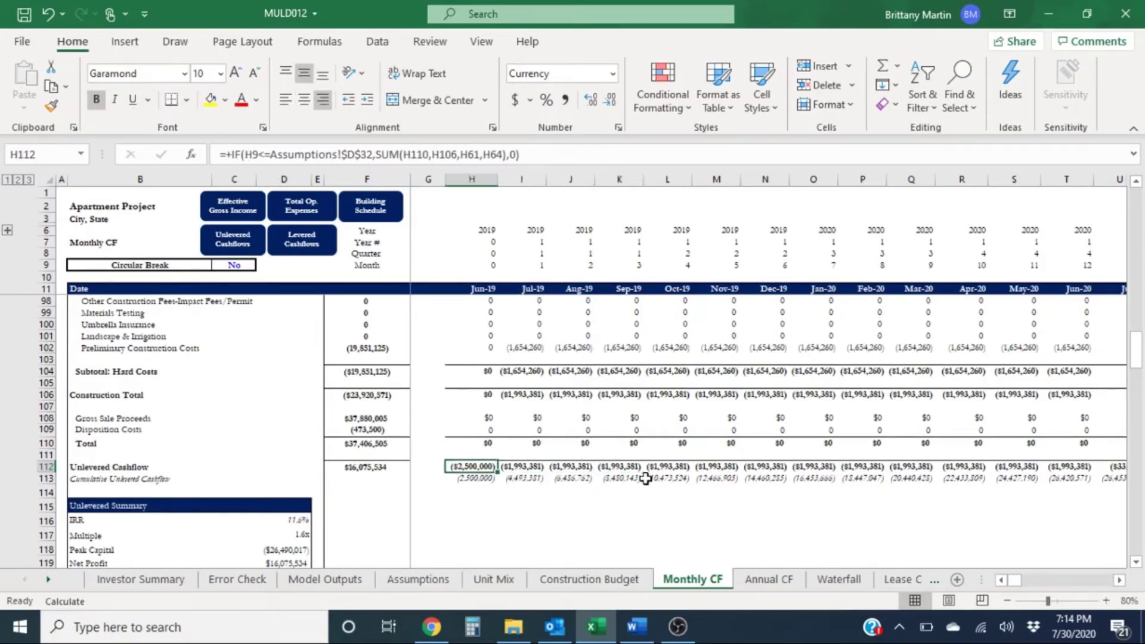
{"action": "key", "text": "Right"}
{"action": "key", "text": "Left"}
{"action": "key", "text": "Right"}
{"action": "key", "text": "Right"}
{"action": "key", "text": "Right"}
{"action": "key", "text": "Right"}
{"action": "key", "text": "Right"}
{"action": "key", "text": "Right"}
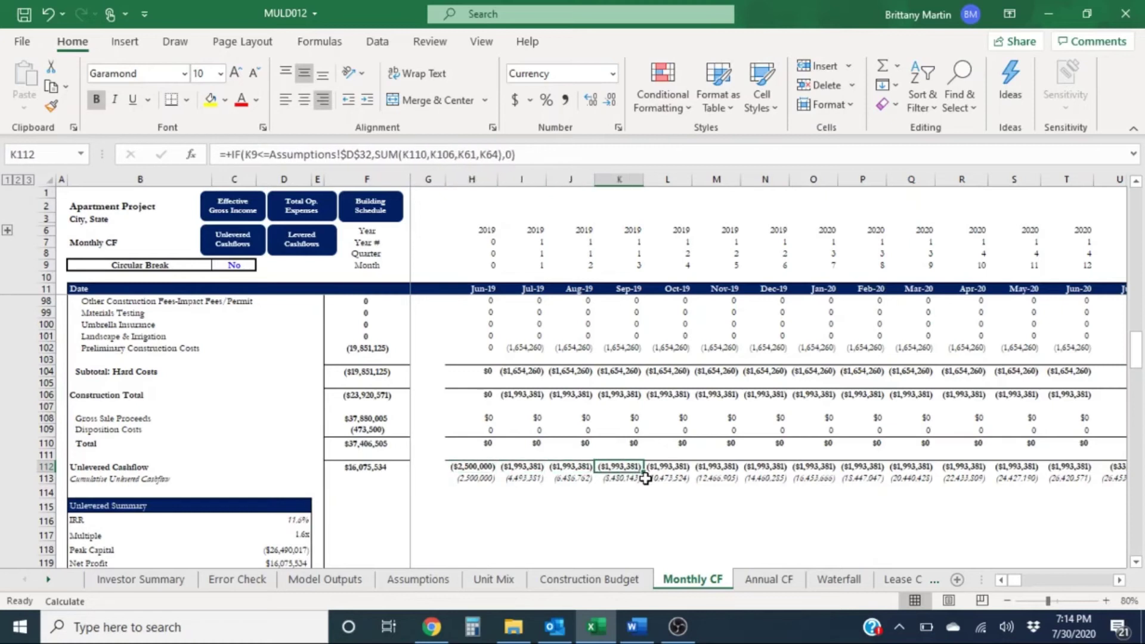
{"action": "key", "text": "Right"}
{"action": "key", "text": "Right"}
{"action": "key", "text": "Right"}
{"action": "key", "text": "Right"}
{"action": "key", "text": "Right"}
{"action": "key", "text": "Right"}
{"action": "key", "text": "Right"}
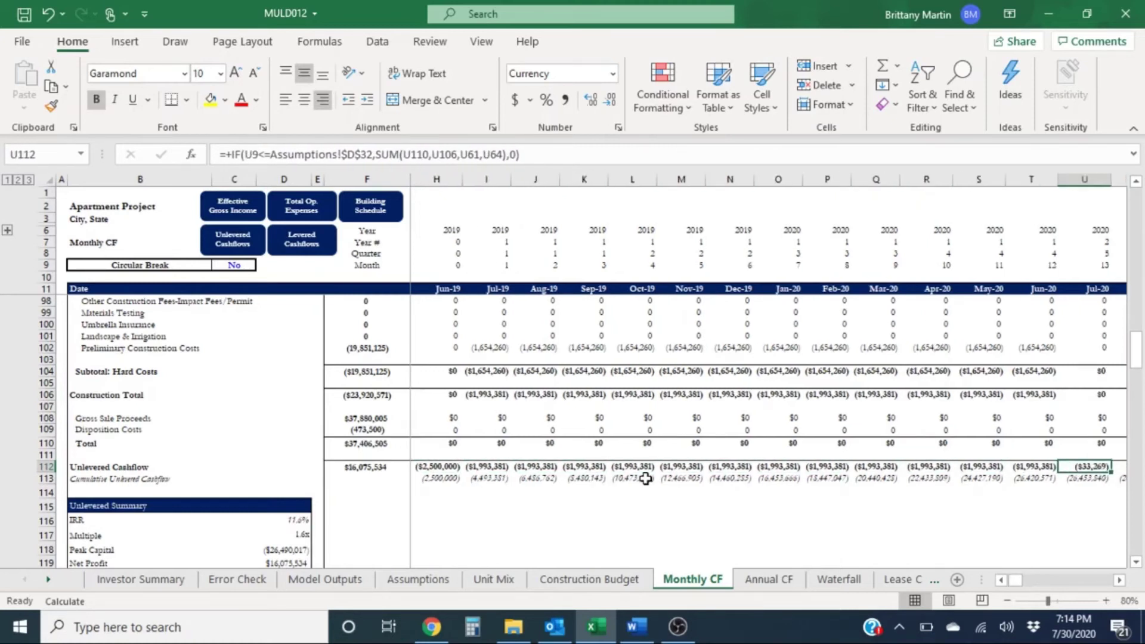
{"action": "key", "text": "Left"}
{"action": "key", "text": "Left"}
{"action": "key", "text": "Left"}
{"action": "key", "text": "Left"}
{"action": "key", "text": "Left"}
{"action": "key", "text": "Left"}
{"action": "key", "text": "Left"}
{"action": "key", "text": "Left"}
{"action": "key", "text": "Left"}
{"action": "key", "text": "Left"}
{"action": "key", "text": "Left"}
{"action": "key", "text": "Left"}
{"action": "key", "text": "Left"}
{"action": "key", "text": "Left"}
{"action": "key", "text": "Left"}
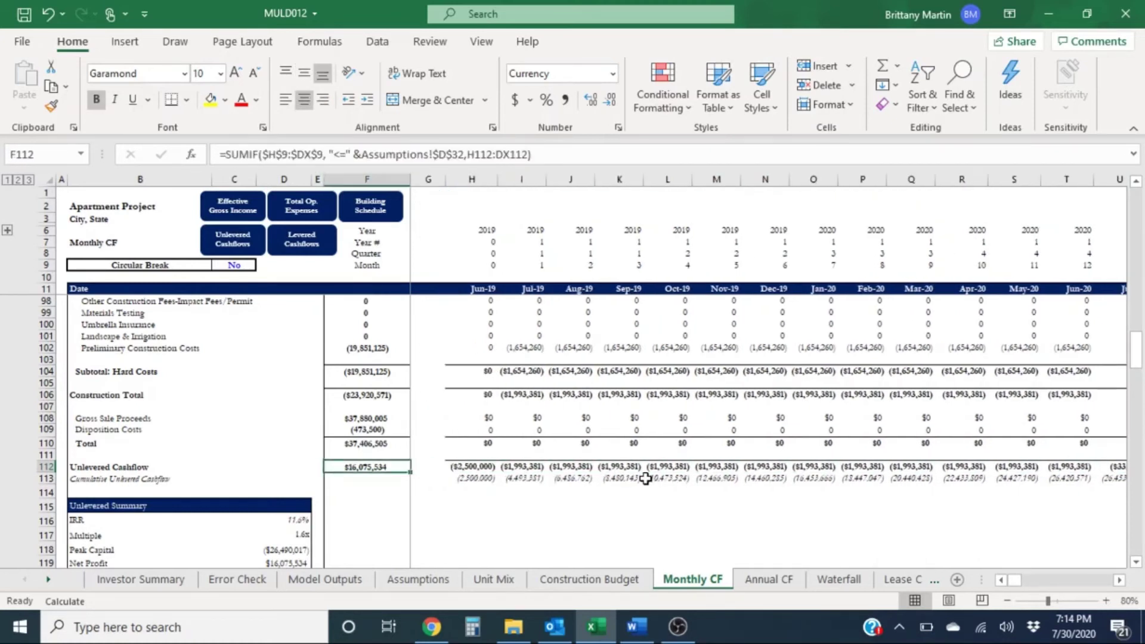
{"action": "key", "text": "Right"}
{"action": "key", "text": "Right"}
{"action": "key", "text": "Right"}
{"action": "key", "text": "Right"}
{"action": "key", "text": "Right"}
{"action": "key", "text": "Right"}
{"action": "key", "text": "Right"}
{"action": "key", "text": "Right"}
{"action": "key", "text": "Right"}
{"action": "key", "text": "Right"}
{"action": "key", "text": "Right"}
{"action": "key", "text": "Right"}
{"action": "key", "text": "Right"}
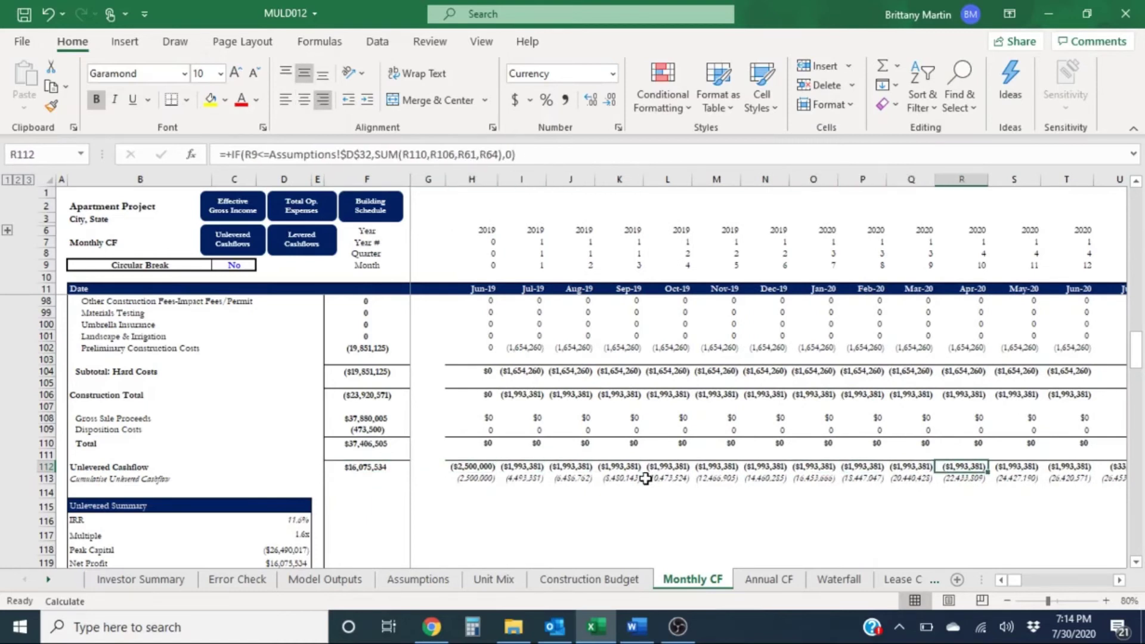
- Follow row 112 through 2020 out to the $37,545,779 Jun-24 sale-month cash flow in BP112
{"action": "key", "text": "Right"}
{"action": "key", "text": "Right"}
{"action": "key", "text": "Right"}
{"action": "key", "text": "Right"}
{"action": "key", "text": "Right"}
{"action": "key", "text": "Right"}
{"action": "key", "text": "Right"}
{"action": "key", "text": "Right"}
{"action": "key", "text": "Right"}
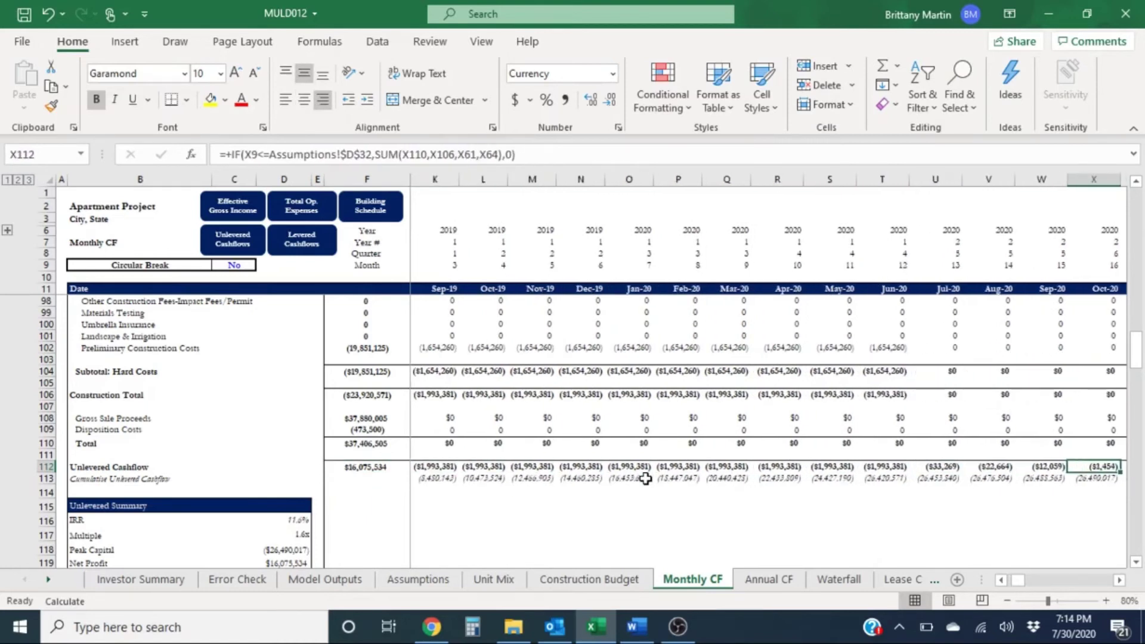
{"action": "key", "text": "Right"}
{"action": "key", "text": "Left"}
{"action": "key", "text": "Left"}
{"action": "key", "text": "Left"}
{"action": "key", "text": "Left"}
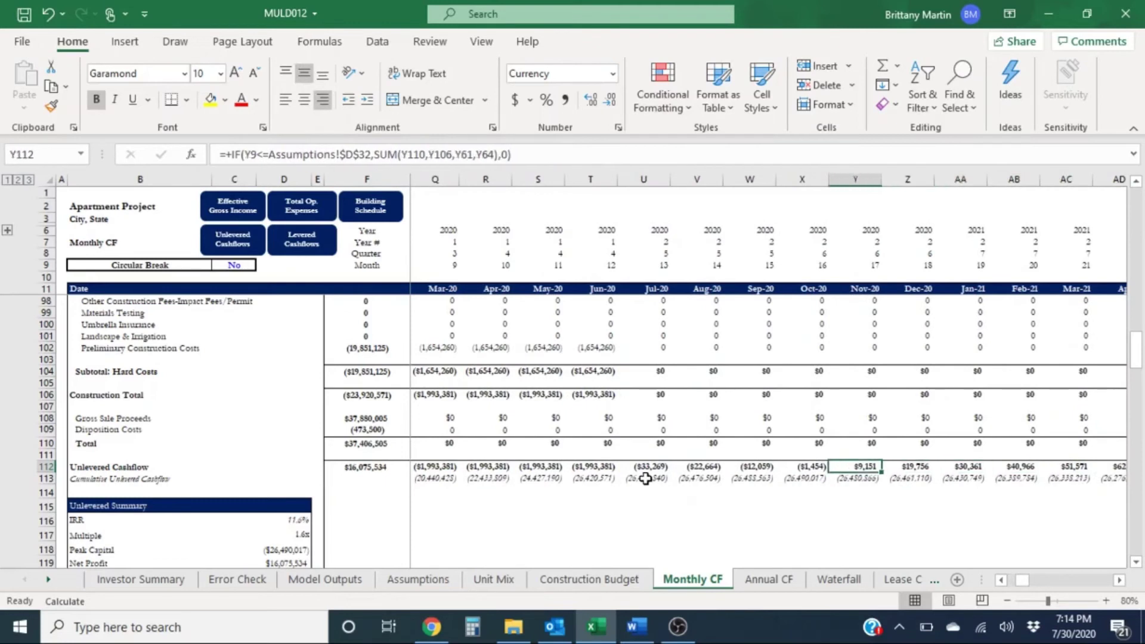
{"action": "key", "text": "Right"}
{"action": "key", "text": "Right"}
{"action": "key", "text": "Right"}
{"action": "key", "text": "Right"}
{"action": "key", "text": "Right"}
{"action": "key", "text": "Right"}
{"action": "key", "text": "Right"}
{"action": "key", "text": "Right"}
{"action": "key", "text": "Right"}
{"action": "key", "text": "Right"}
{"action": "key", "text": "Right"}
{"action": "key", "text": "Right"}
{"action": "key", "text": "Right"}
{"action": "key", "text": "Right"}
{"action": "key", "text": "Right"}
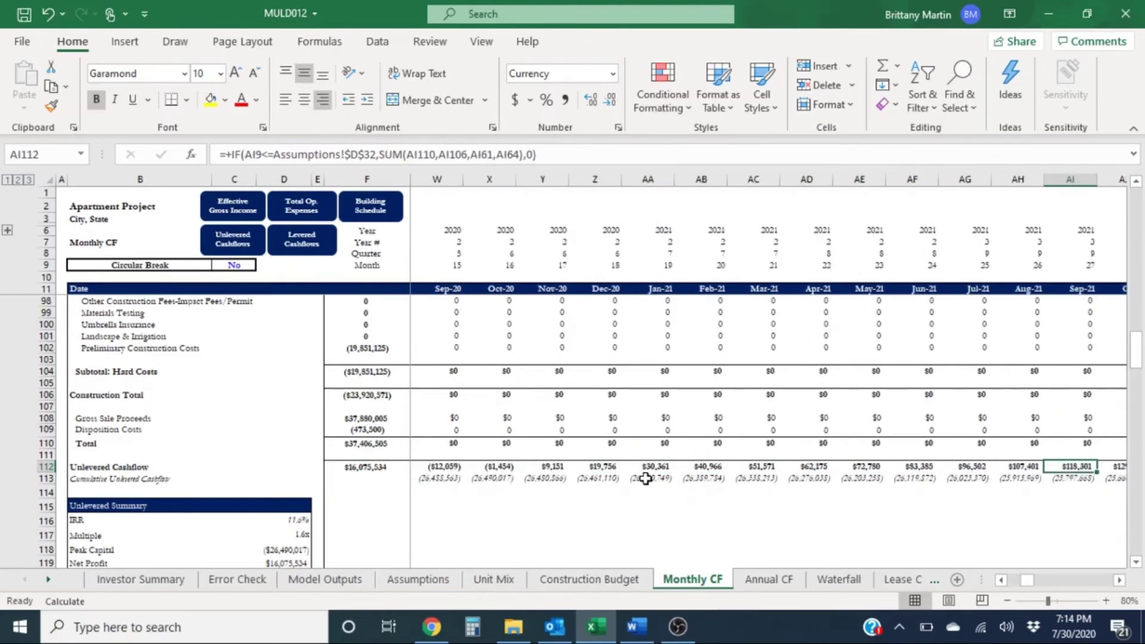
{"action": "key", "text": "Right"}
{"action": "key", "text": "Right"}
{"action": "key", "text": "Right"}
{"action": "key", "text": "Right"}
{"action": "key", "text": "Right"}
{"action": "key", "text": "Right"}
{"action": "key", "text": "Right"}
{"action": "key", "text": "Right"}
{"action": "key", "text": "Right"}
{"action": "key", "text": "Right"}
{"action": "key", "text": "Right"}
{"action": "key", "text": "Right"}
{"action": "key", "text": "Right"}
{"action": "key", "text": "Right"}
{"action": "key", "text": "Right"}
{"action": "key", "text": "Right"}
{"action": "key", "text": "Right"}
{"action": "key", "text": "Right"}
{"action": "key", "text": "Right"}
{"action": "key", "text": "Right"}
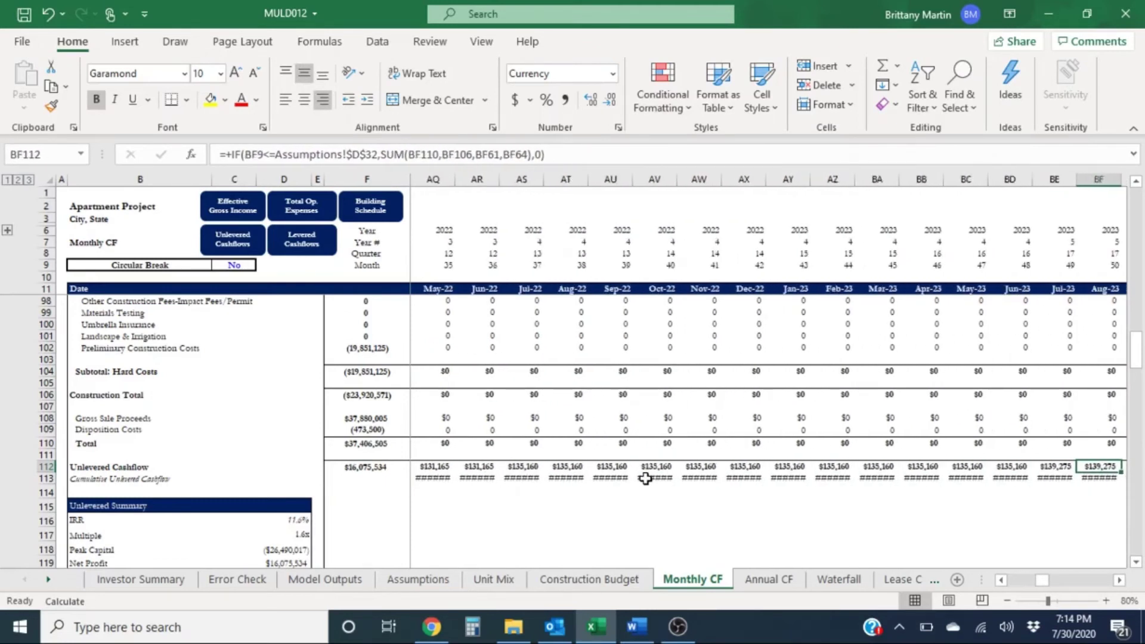
{"action": "key", "text": "Right"}
{"action": "key", "text": "Right"}
{"action": "key", "text": "Right"}
{"action": "key", "text": "Right"}
{"action": "key", "text": "Right"}
{"action": "key", "text": "Right"}
{"action": "key", "text": "Right"}
{"action": "key", "text": "Right"}
{"action": "key", "text": "Right"}
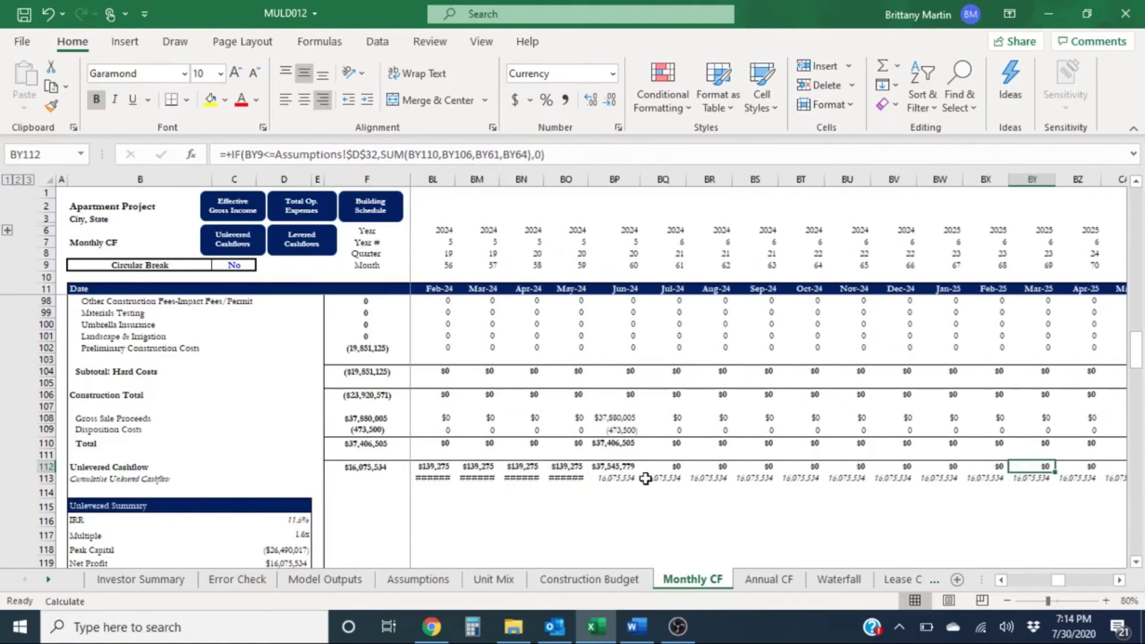
{"action": "key", "text": "Left"}
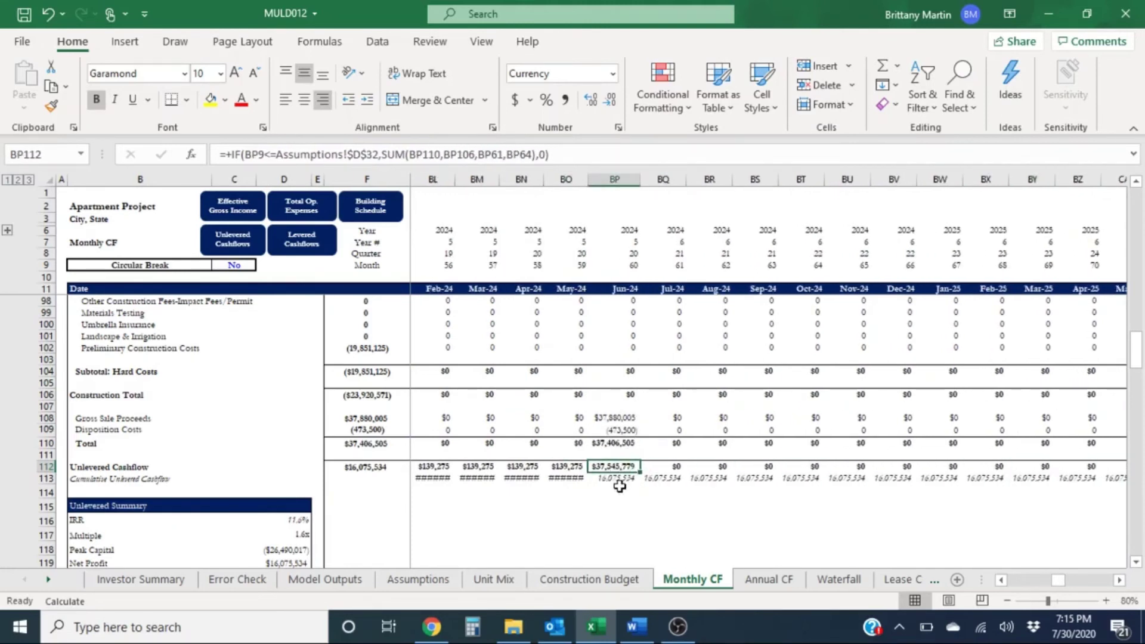
- Check the $10,420,782 Levered Cashflow total, mark Jun-19 to Aug-19, and view the Sep-19 formula
{"action": "scroll", "coordinate": [620, 479], "scroll_direction": "down", "scroll_amount": 10}
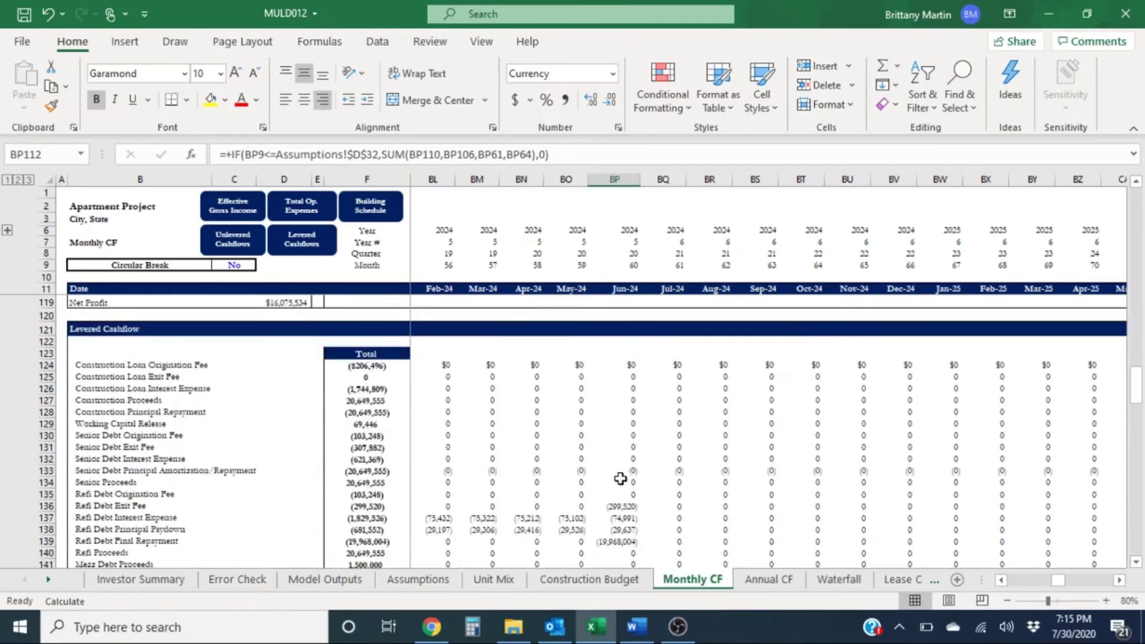
{"action": "left_click", "coordinate": [377, 499]}
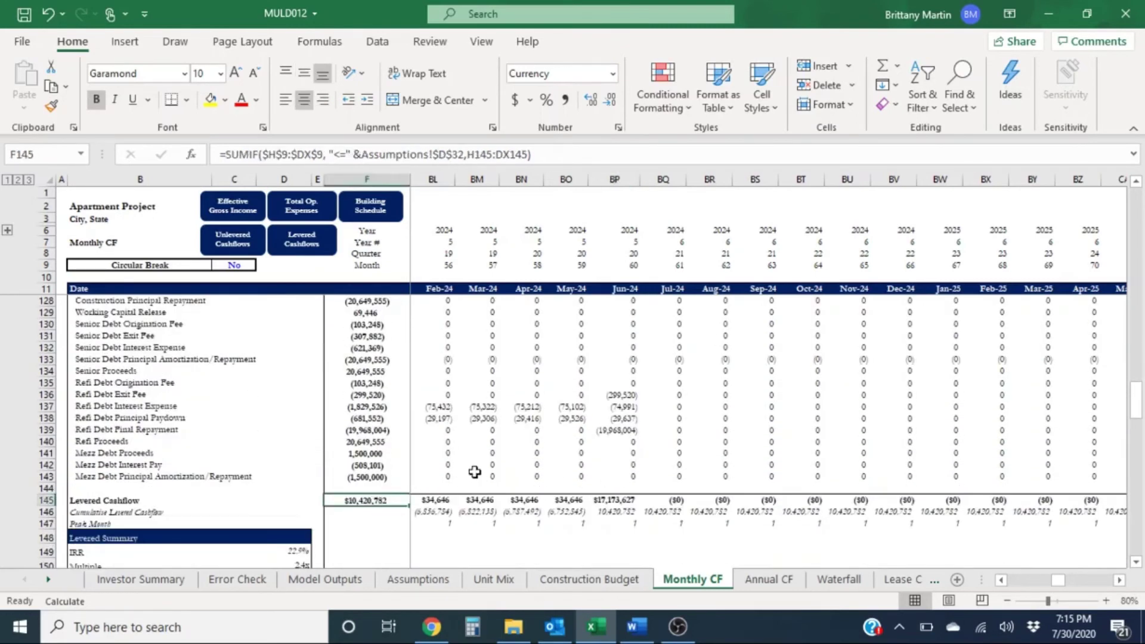
{"action": "key", "text": "Right"}
{"action": "key", "text": "Right"}
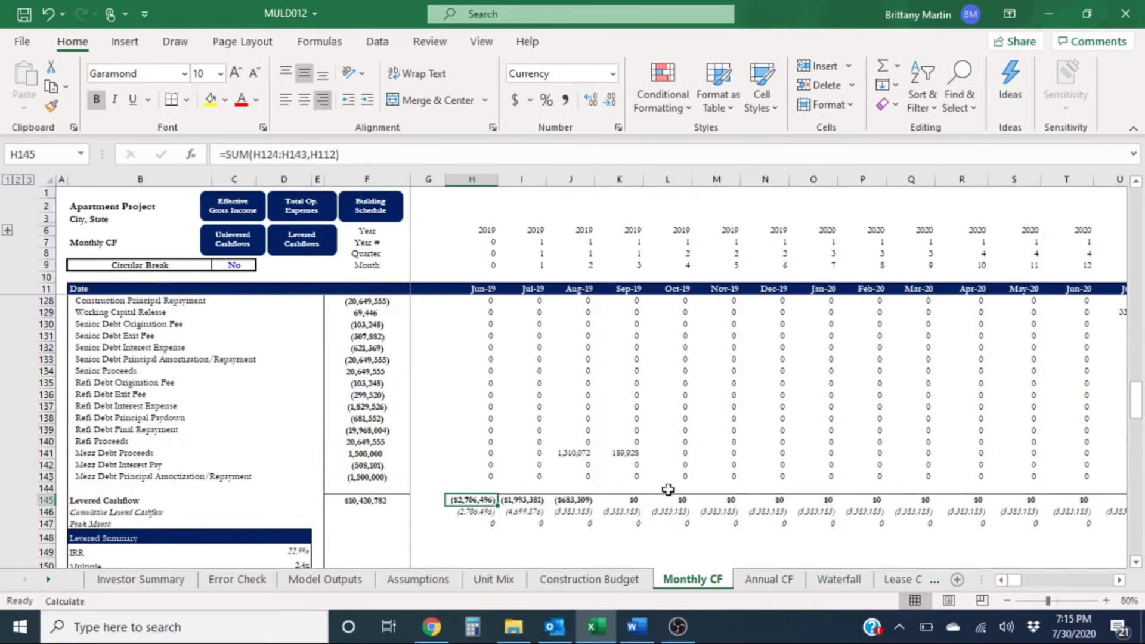
{"action": "left_click", "coordinate": [474, 528]}
{"action": "left_click_drag", "start_coordinate": [476, 501], "coordinate": [595, 499]}
{"action": "left_click", "coordinate": [661, 476]}
{"action": "left_click_drag", "start_coordinate": [478, 500], "coordinate": [592, 500]}
{"action": "left_click", "coordinate": [636, 501]}
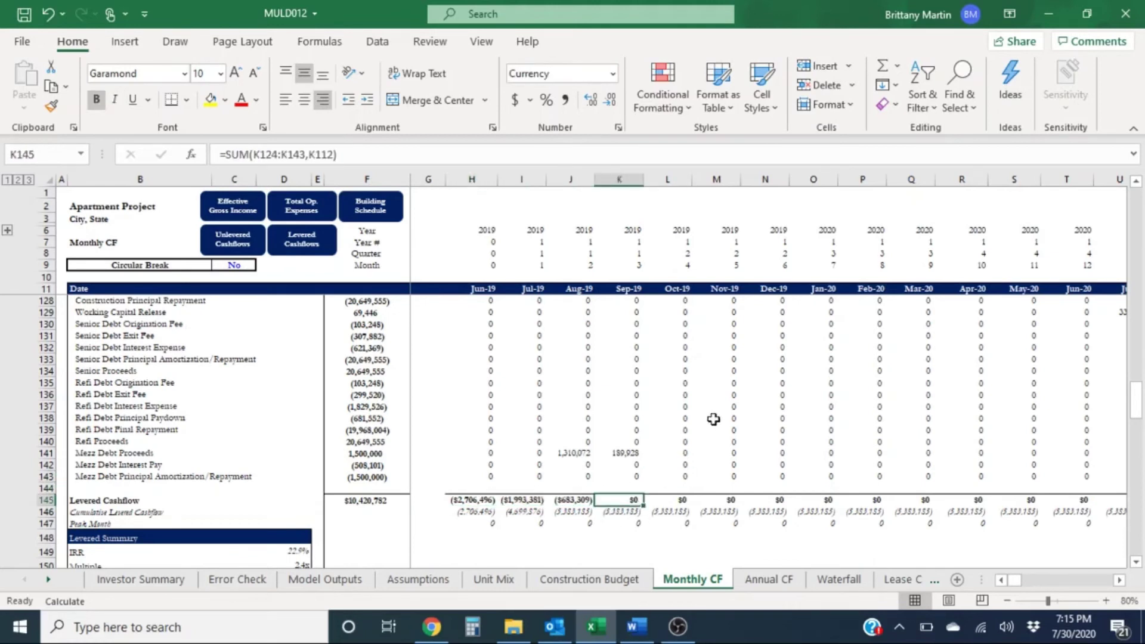
- Step along row 145 through May-21 and Nov-23 to the $17,173,627 Jun-24 levered cash flow
{"action": "key", "text": "Right"}
{"action": "key", "text": "Right"}
{"action": "key", "text": "Right"}
{"action": "key", "text": "Right"}
{"action": "key", "text": "Right"}
{"action": "key", "text": "Right"}
{"action": "key", "text": "Right"}
{"action": "key", "text": "Right"}
{"action": "key", "text": "Right"}
{"action": "key", "text": "Right"}
{"action": "key", "text": "Right"}
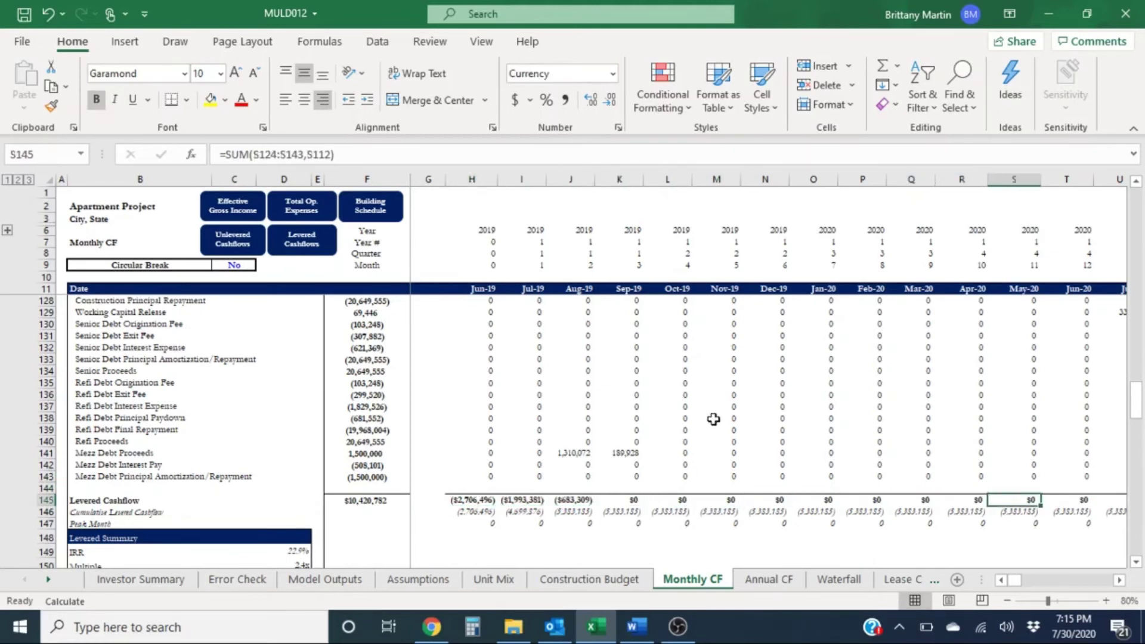
{"action": "key", "text": "Left"}
{"action": "key", "text": "Left"}
{"action": "key", "text": "Left"}
{"action": "key", "text": "Left"}
{"action": "key", "text": "Left"}
{"action": "key", "text": "Left"}
{"action": "key", "text": "Left"}
{"action": "key", "text": "Left"}
{"action": "key", "text": "Left"}
{"action": "key", "text": "Left"}
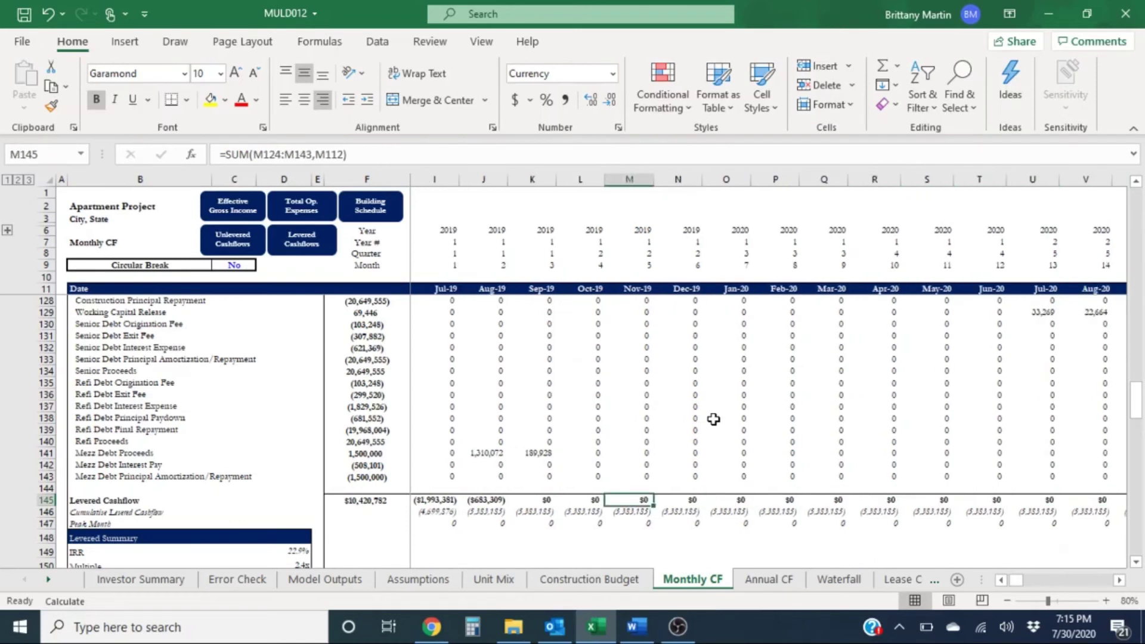
{"action": "key", "text": "Right"}
{"action": "key", "text": "Right"}
{"action": "key", "text": "Right"}
{"action": "key", "text": "Right"}
{"action": "key", "text": "Right"}
{"action": "key", "text": "Right"}
{"action": "key", "text": "Right"}
{"action": "key", "text": "Right"}
{"action": "key", "text": "Right"}
{"action": "key", "text": "Right"}
{"action": "key", "text": "Right"}
{"action": "key", "text": "Right"}
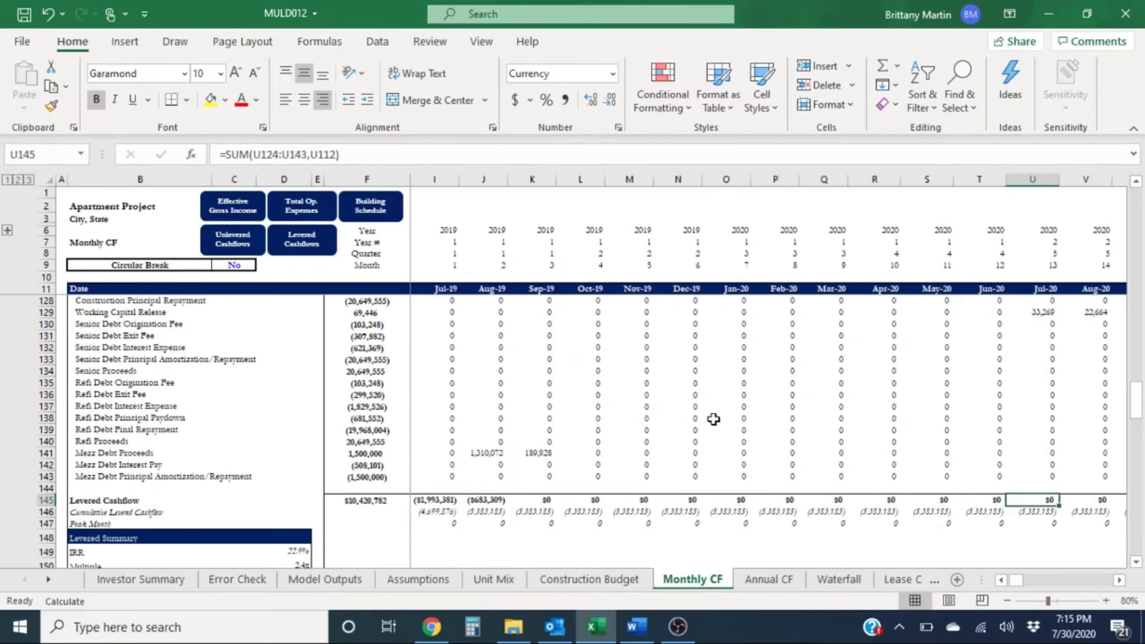
{"action": "key", "text": "Right"}
{"action": "key", "text": "Right"}
{"action": "key", "text": "Right"}
{"action": "key", "text": "Right"}
{"action": "key", "text": "Right"}
{"action": "key", "text": "Right"}
{"action": "key", "text": "Right"}
{"action": "key", "text": "Right"}
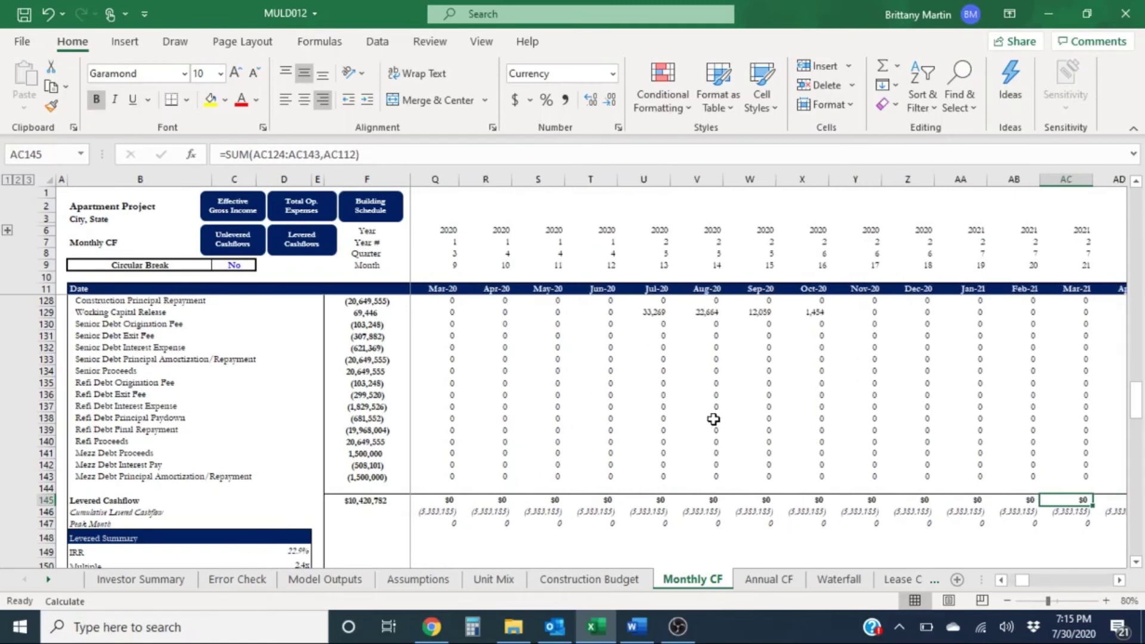
{"action": "key", "text": "Right"}
{"action": "key", "text": "Right"}
{"action": "key", "text": "Left"}
{"action": "key", "text": "Left"}
{"action": "key", "text": "Left"}
{"action": "key", "text": "Left"}
{"action": "key", "text": "Left"}
{"action": "key", "text": "Right"}
{"action": "key", "text": "Right"}
{"action": "key", "text": "Left"}
{"action": "key", "text": "Right"}
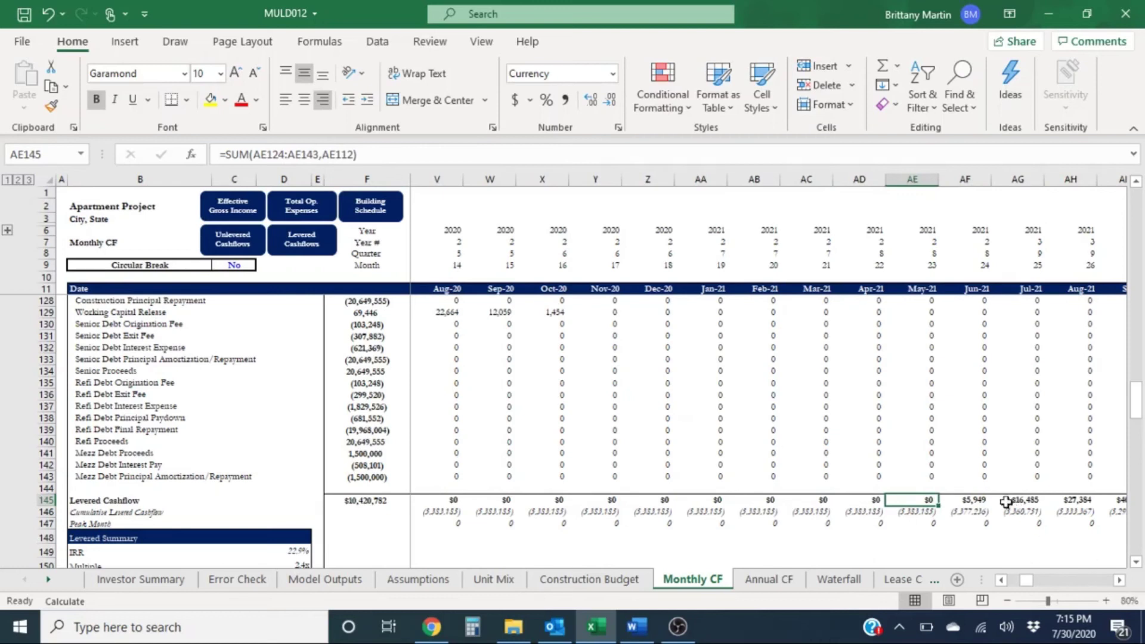
{"action": "left_click_drag", "start_coordinate": [965, 506], "coordinate": [1108, 502]}
{"action": "left_click", "coordinate": [1108, 502]}
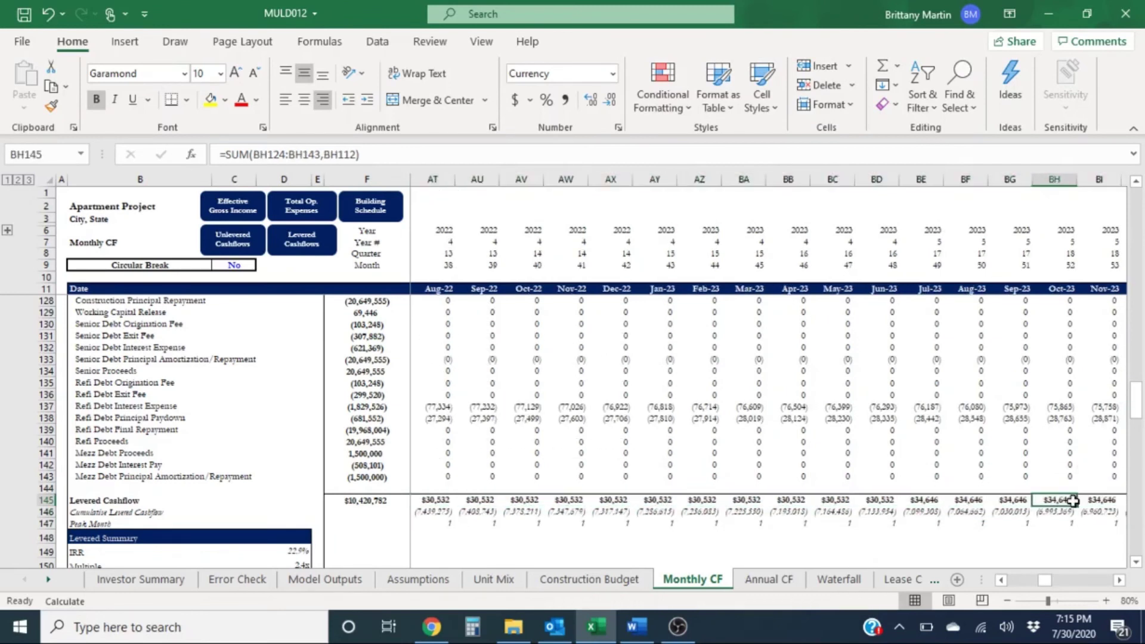
{"action": "key", "text": "Right"}
{"action": "key", "text": "Right"}
{"action": "key", "text": "Right"}
{"action": "key", "text": "Right"}
{"action": "key", "text": "Right"}
{"action": "key", "text": "Right"}
{"action": "key", "text": "Right"}
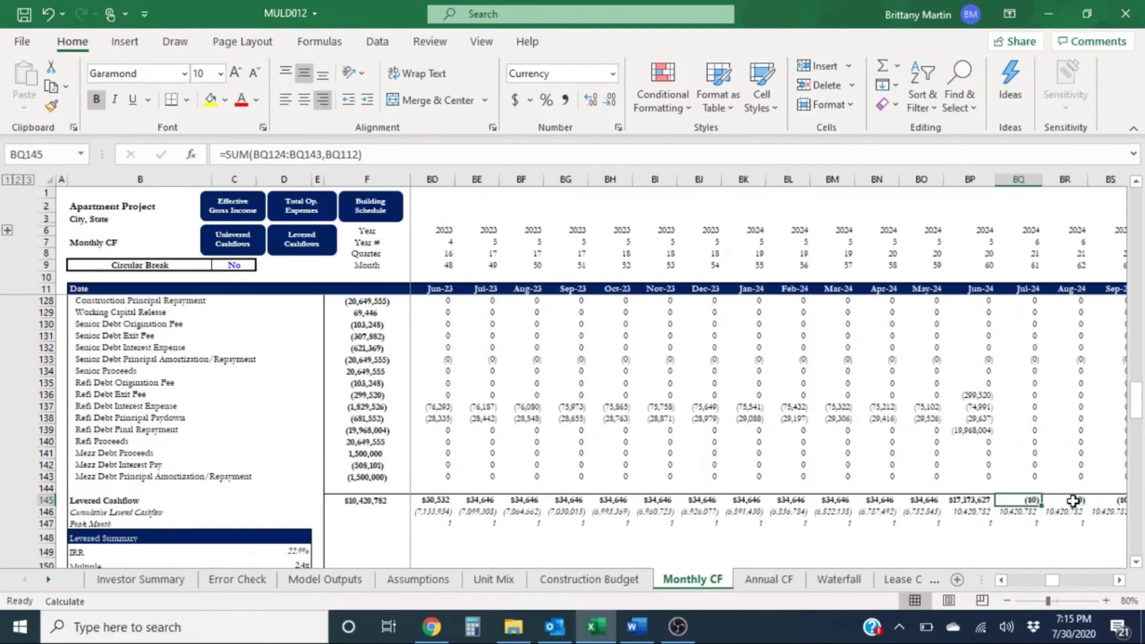
- Return to the $16,075,534 Unlevered Cashflow total and jump to the first month, H112
{"action": "scroll", "coordinate": [1072, 501], "scroll_direction": "up", "scroll_amount": 8}
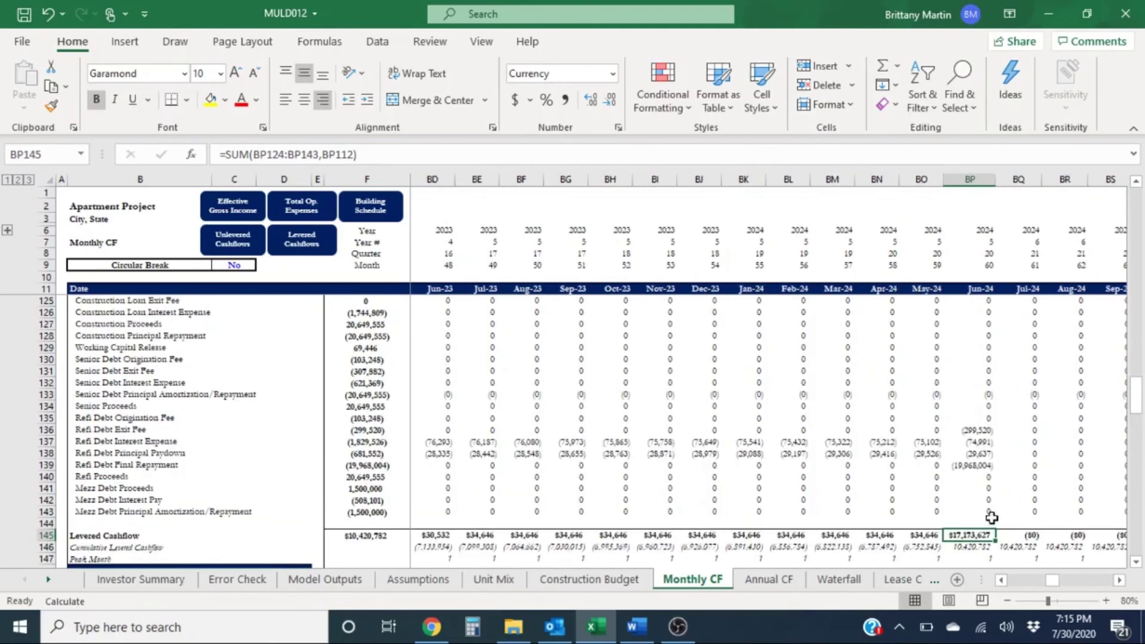
{"action": "scroll", "coordinate": [417, 414], "scroll_direction": "down", "scroll_amount": 2}
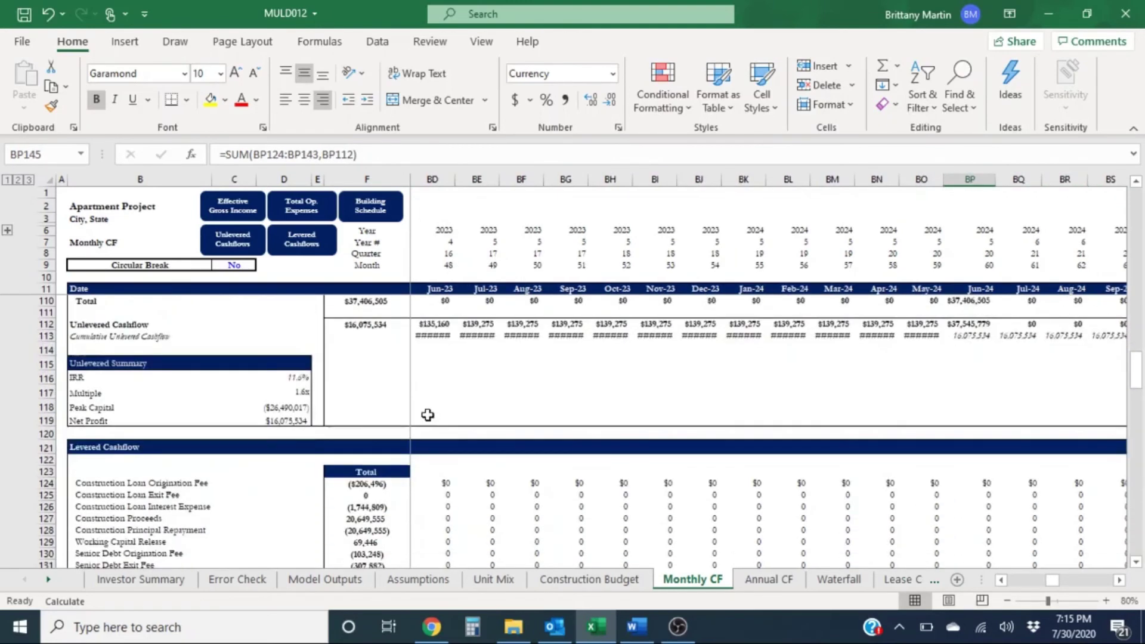
{"action": "scroll", "coordinate": [362, 391], "scroll_direction": "up", "scroll_amount": 1}
{"action": "left_click", "coordinate": [367, 372]}
{"action": "left_click", "coordinate": [396, 358]}
{"action": "key", "text": "ctrl+Right"}
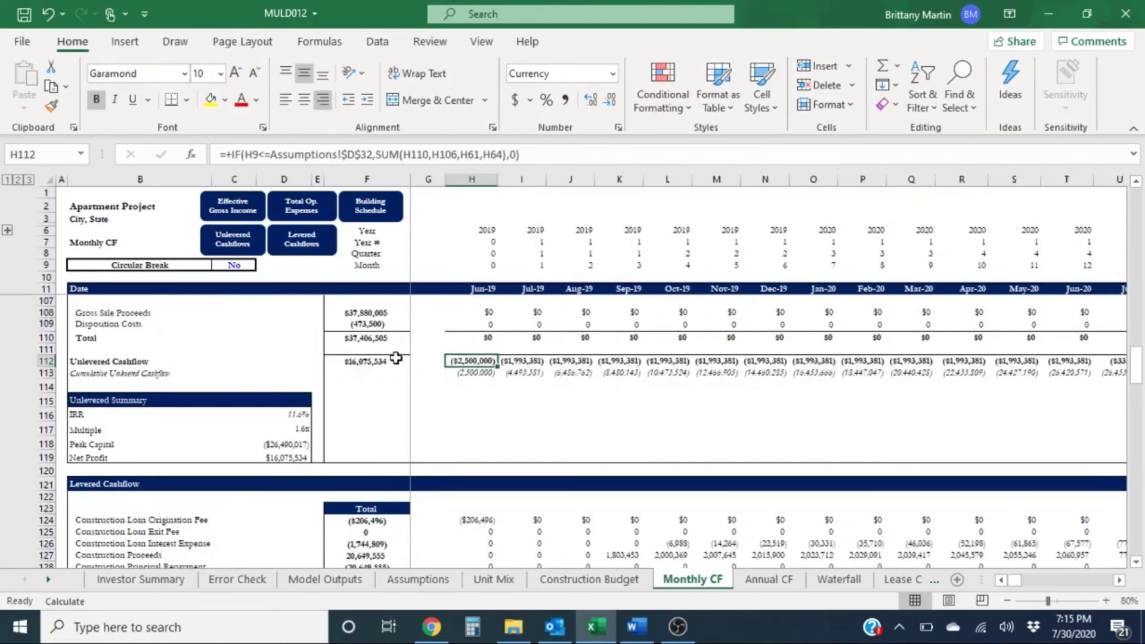
- Mark the Unlevered Summary block B115:D119 showing 11.6% IRR and 1.6x multiple
{"action": "scroll", "coordinate": [396, 358], "scroll_direction": "up", "scroll_amount": 2}
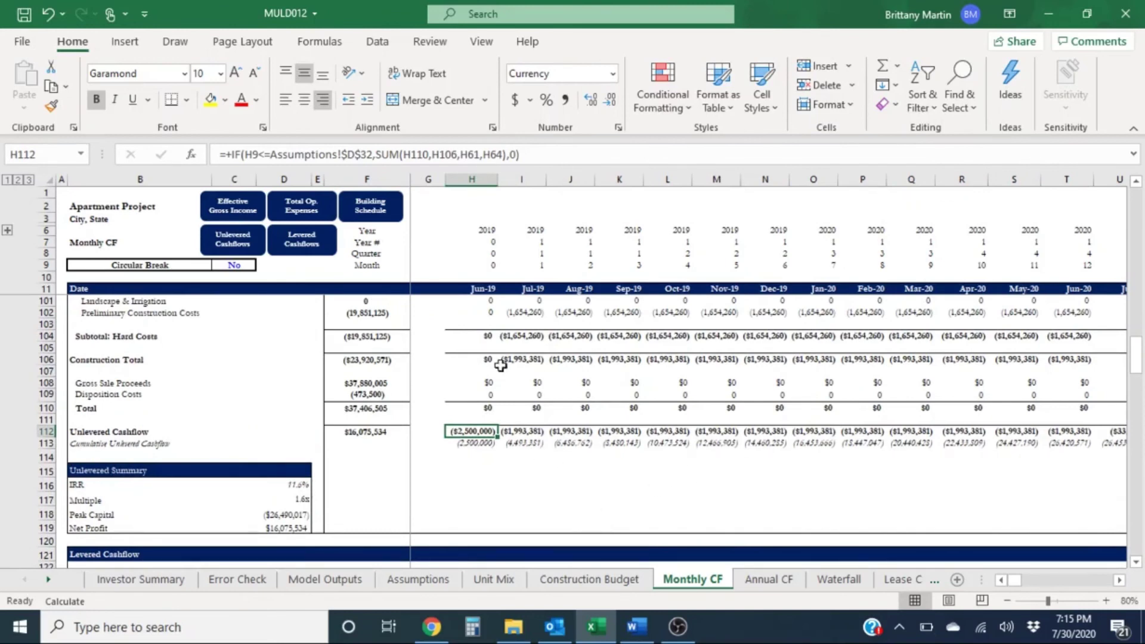
{"action": "scroll", "coordinate": [560, 404], "scroll_direction": "up", "scroll_amount": 1}
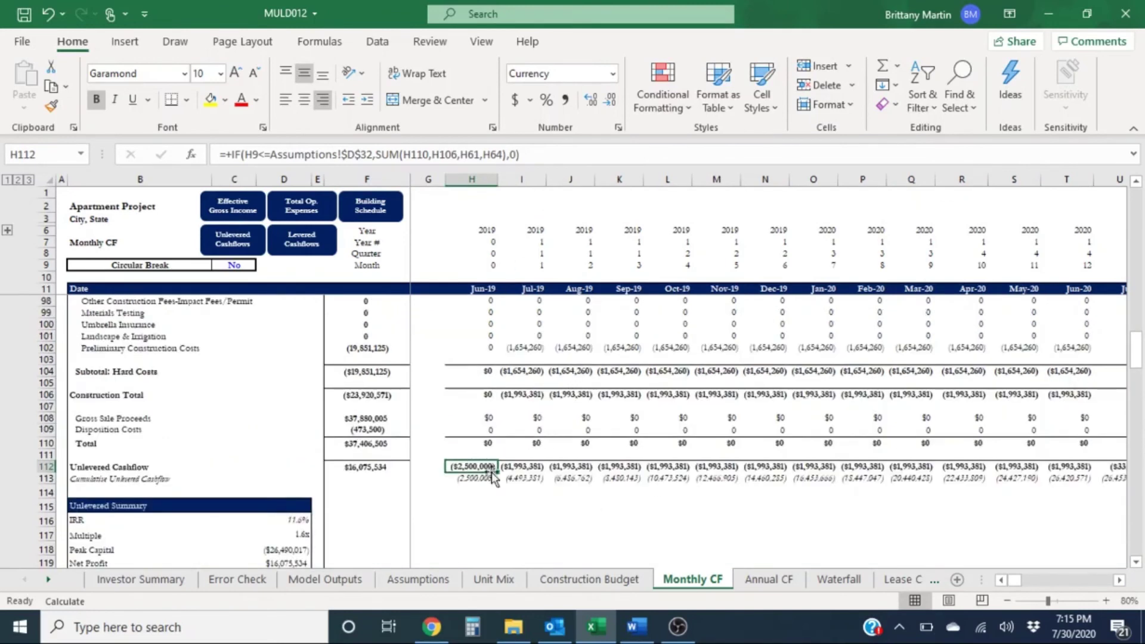
{"action": "scroll", "coordinate": [522, 477], "scroll_direction": "down", "scroll_amount": 1}
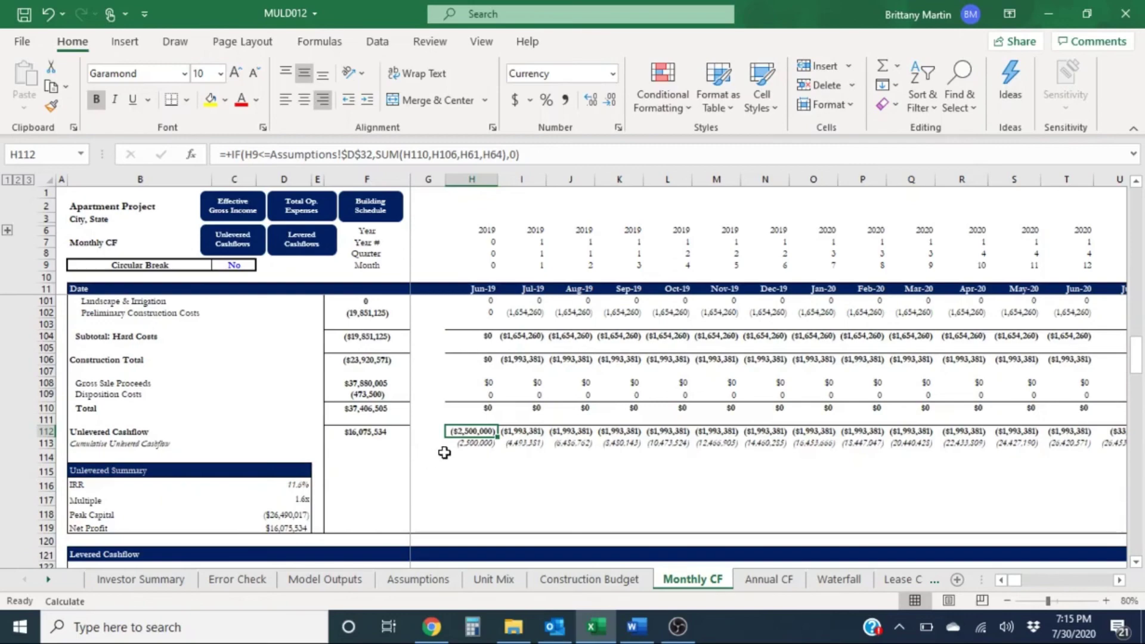
{"action": "scroll", "coordinate": [349, 450], "scroll_direction": "down", "scroll_amount": 1}
{"action": "left_click_drag", "start_coordinate": [150, 434], "coordinate": [295, 497]}
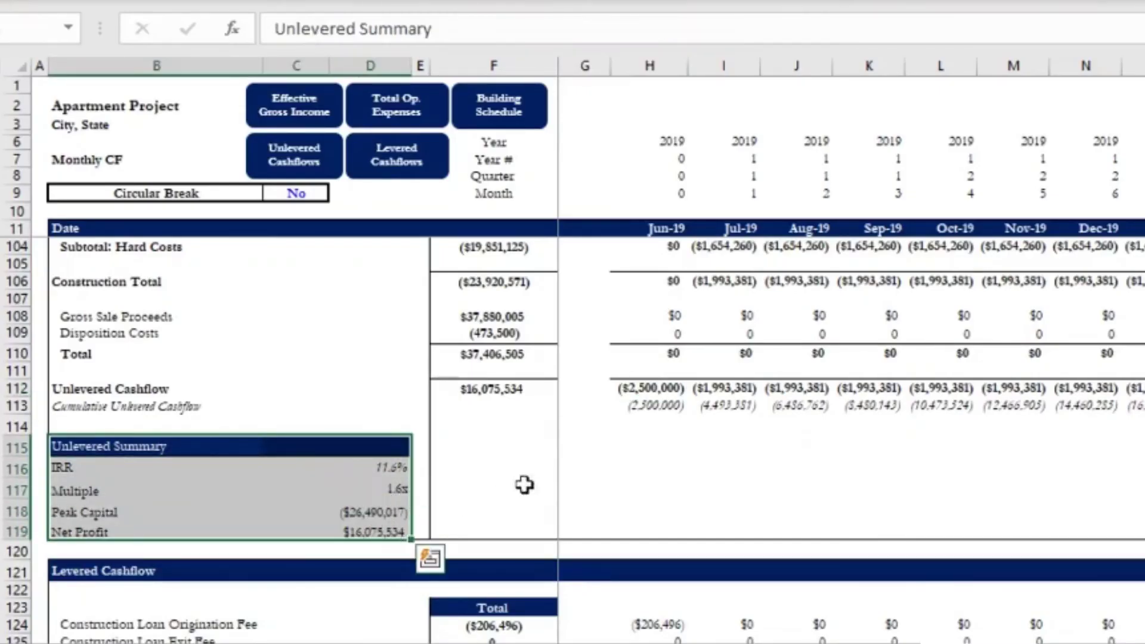
- Inspect the unlevered Multiple and IRR formulas, confirming the IRR references row 112
{"action": "left_click", "coordinate": [410, 489]}
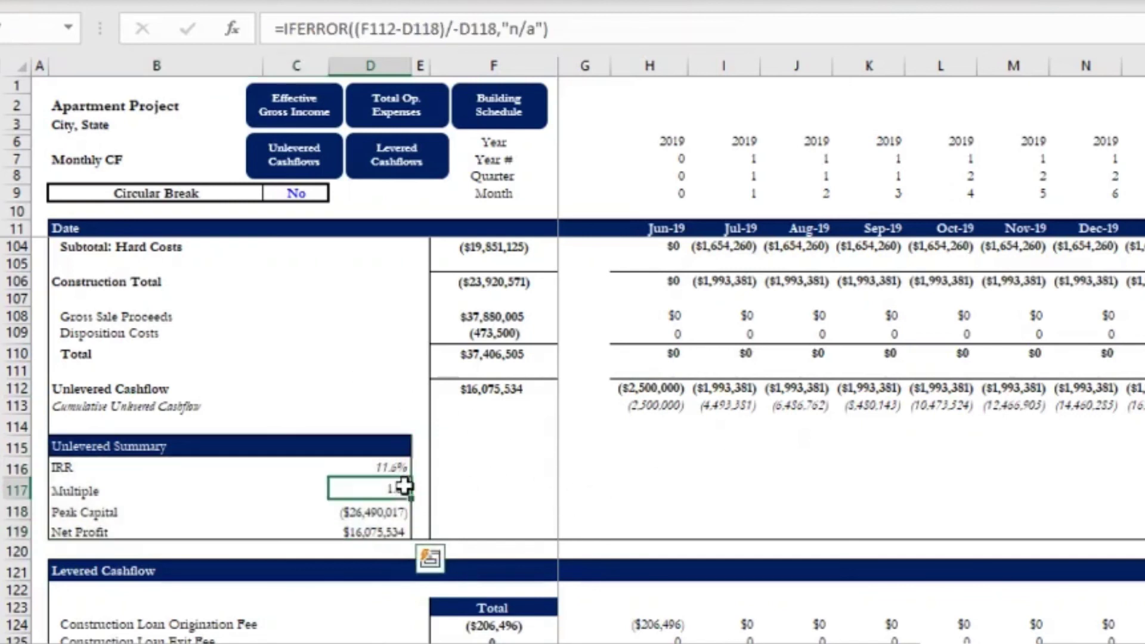
{"action": "left_click_drag", "start_coordinate": [635, 386], "coordinate": [818, 394]}
{"action": "left_click", "coordinate": [373, 463]}
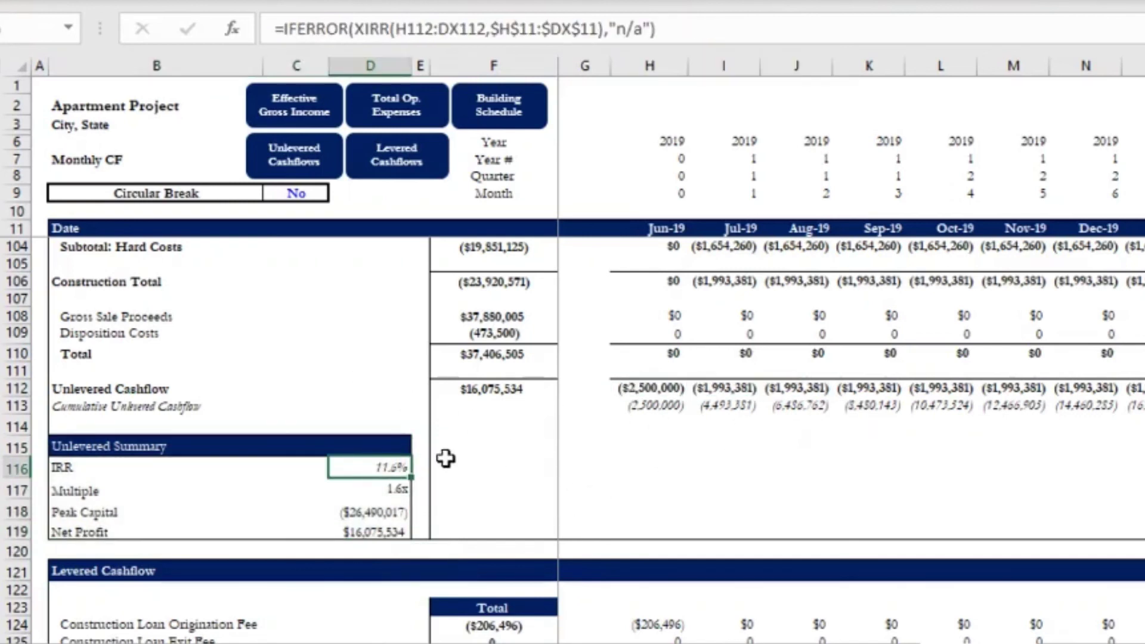
{"action": "key", "text": "F2"}
{"action": "key", "text": "Escape"}
- Read the D149 levered IRR formula, an XIRR on row 145 giving 22.0%
{"action": "scroll", "coordinate": [531, 457], "scroll_direction": "down", "scroll_amount": 9}
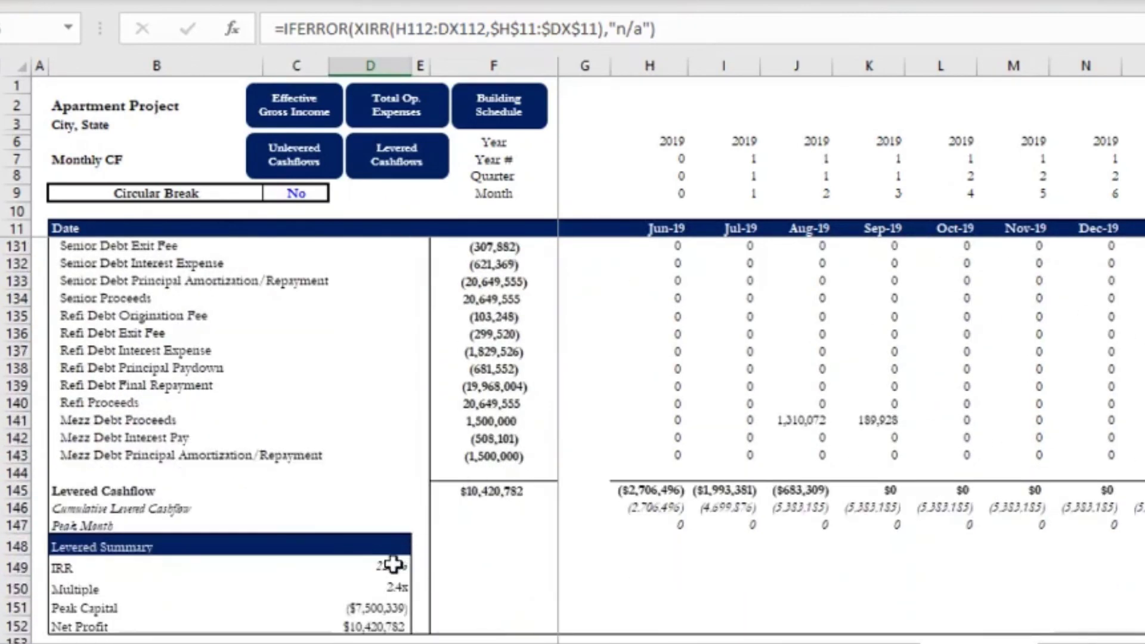
{"action": "left_click", "coordinate": [391, 567]}
{"action": "scroll", "coordinate": [426, 533], "scroll_direction": "up", "scroll_amount": 8}
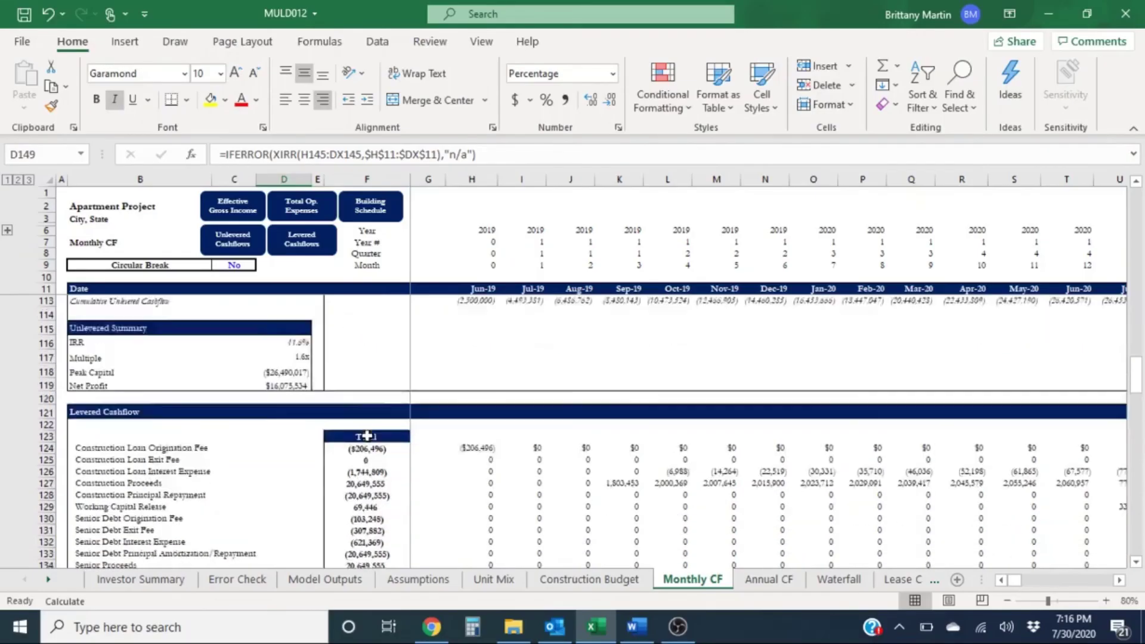
{"action": "scroll", "coordinate": [454, 478], "scroll_direction": "down", "scroll_amount": 7}
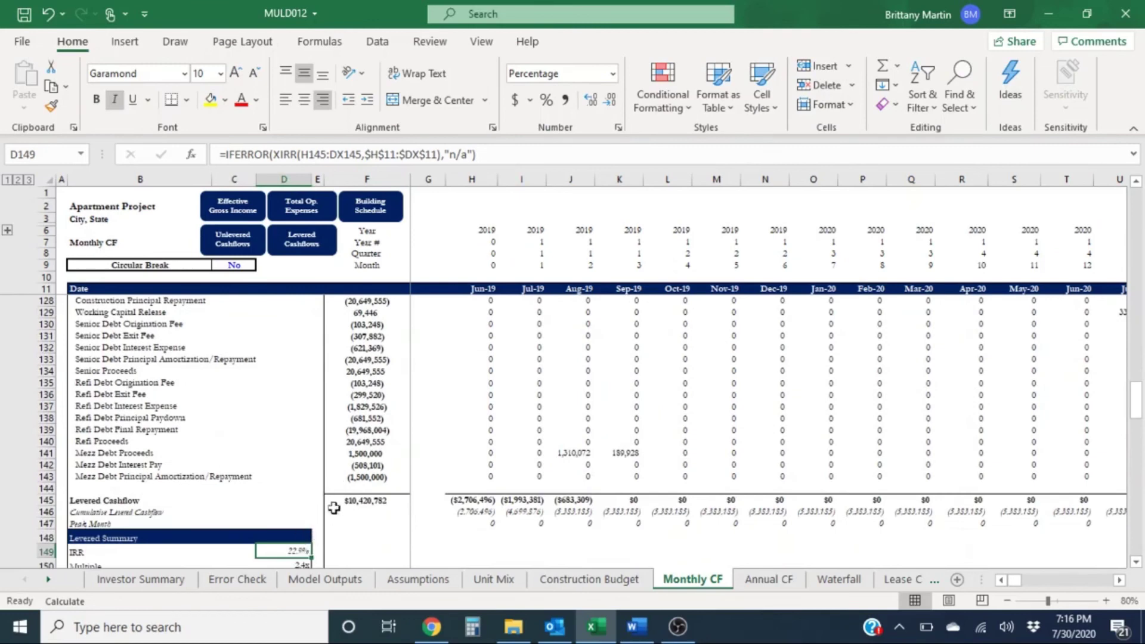
- Mark the Levered Summary B148:D152 and Unlevered Summary B115:D119, then return to the Jun-19 unlevered cash flow
{"action": "scroll", "coordinate": [337, 505], "scroll_direction": "down", "scroll_amount": 1}
{"action": "mouse_move", "coordinate": [149, 503]}
{"action": "left_mouse_down"}
{"action": "mouse_move", "coordinate": [281, 542]}
{"action": "mouse_move", "coordinate": [303, 563]}
{"action": "mouse_move", "coordinate": [302, 552]}
{"action": "mouse_move", "coordinate": [154, 512]}
{"action": "mouse_move", "coordinate": [159, 498]}
{"action": "left_mouse_up"}
{"action": "scroll", "coordinate": [172, 473], "scroll_direction": "up", "scroll_amount": 8}
{"action": "left_click_drag", "start_coordinate": [119, 400], "coordinate": [269, 457]}
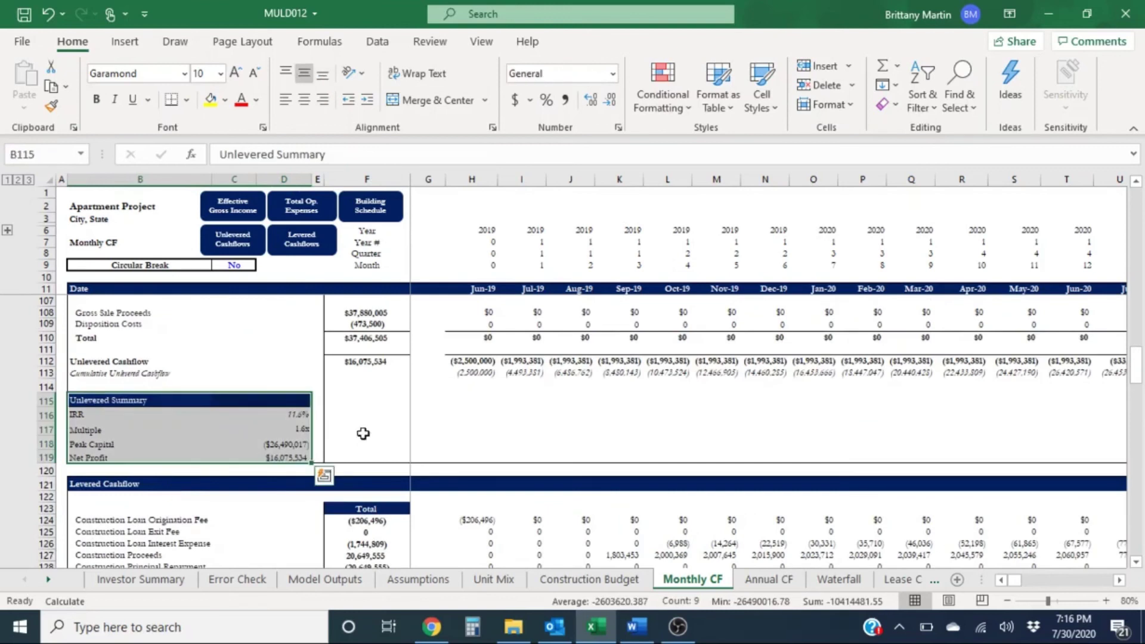
{"action": "left_click", "coordinate": [376, 364]}
{"action": "scroll", "coordinate": [382, 370], "scroll_direction": "up", "scroll_amount": 1}
{"action": "key", "text": "Right"}
{"action": "key", "text": "Right"}
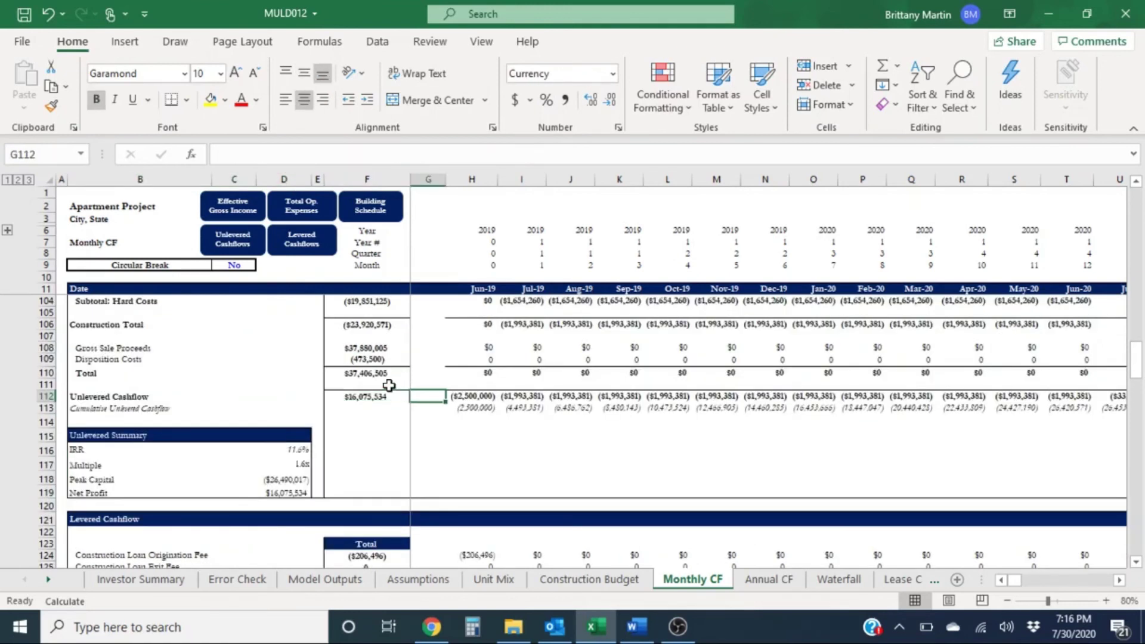